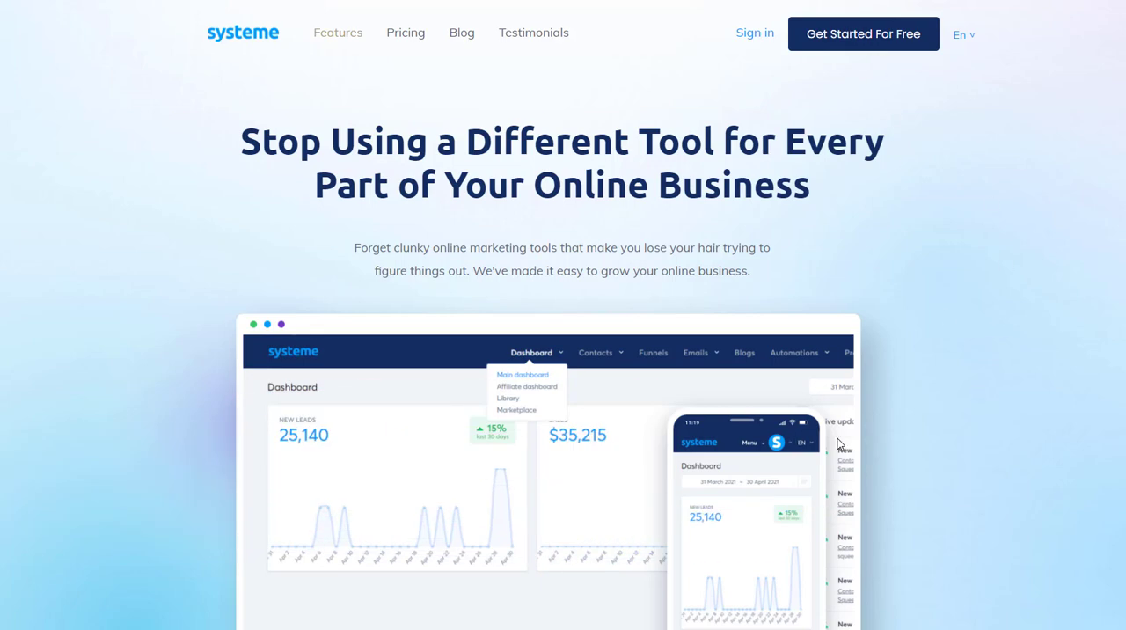
Step: Look over the overview of included tools on the systeme.io homepage
{"action": "scroll", "coordinate": [1020, 378], "scroll_direction": "down", "scroll_amount": 10}
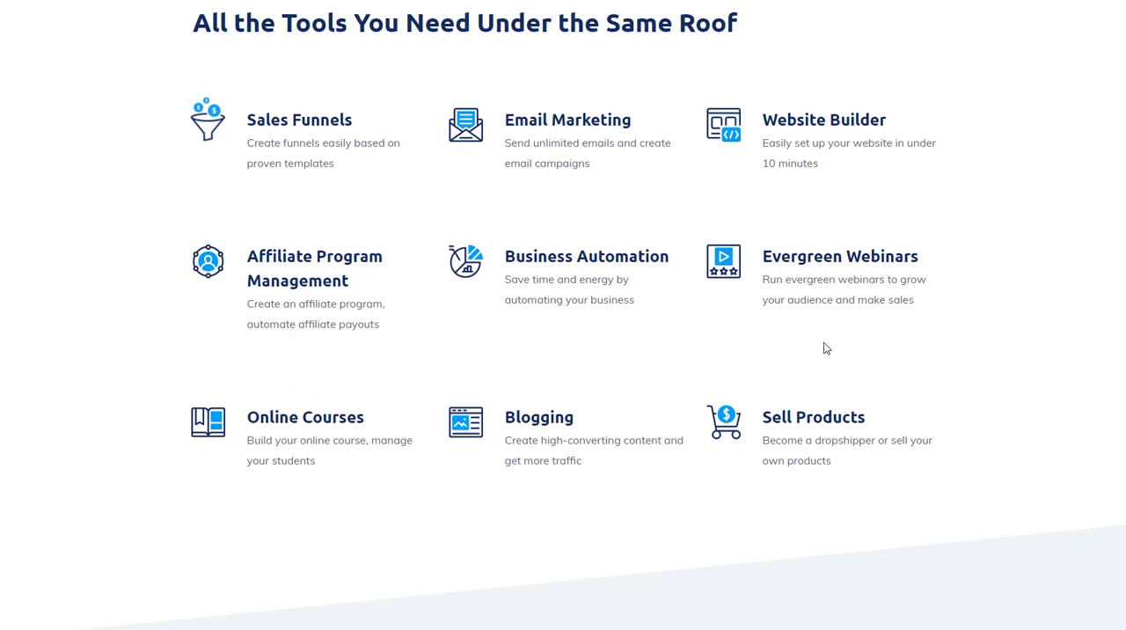
{"action": "scroll", "coordinate": [769, 393], "scroll_direction": "up", "scroll_amount": 5}
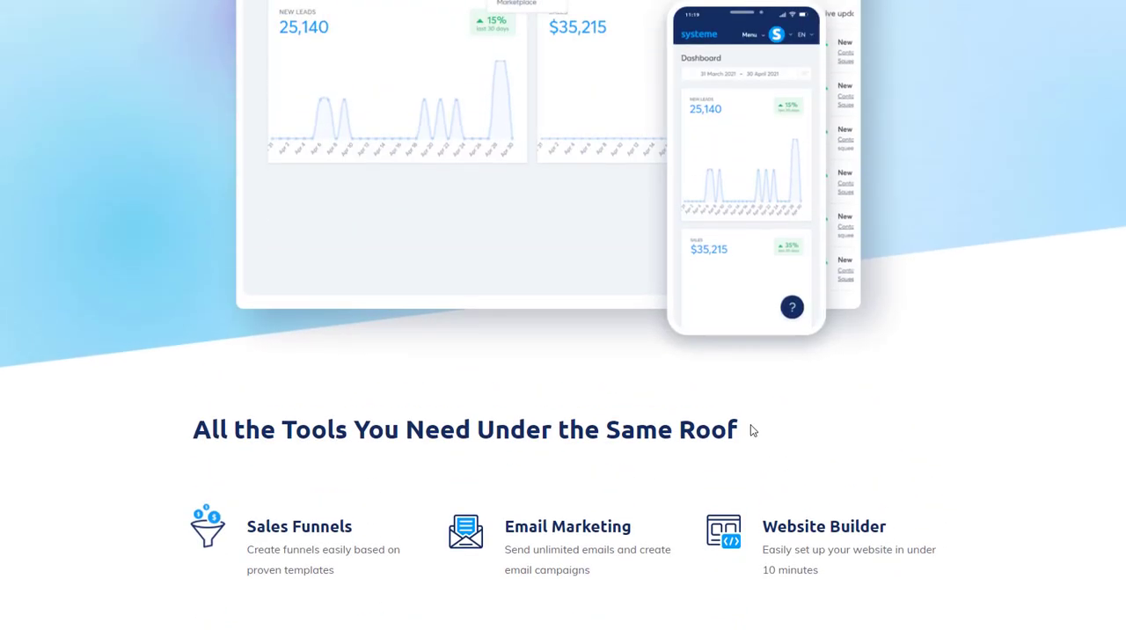
{"action": "scroll", "coordinate": [750, 424], "scroll_direction": "down", "scroll_amount": 2}
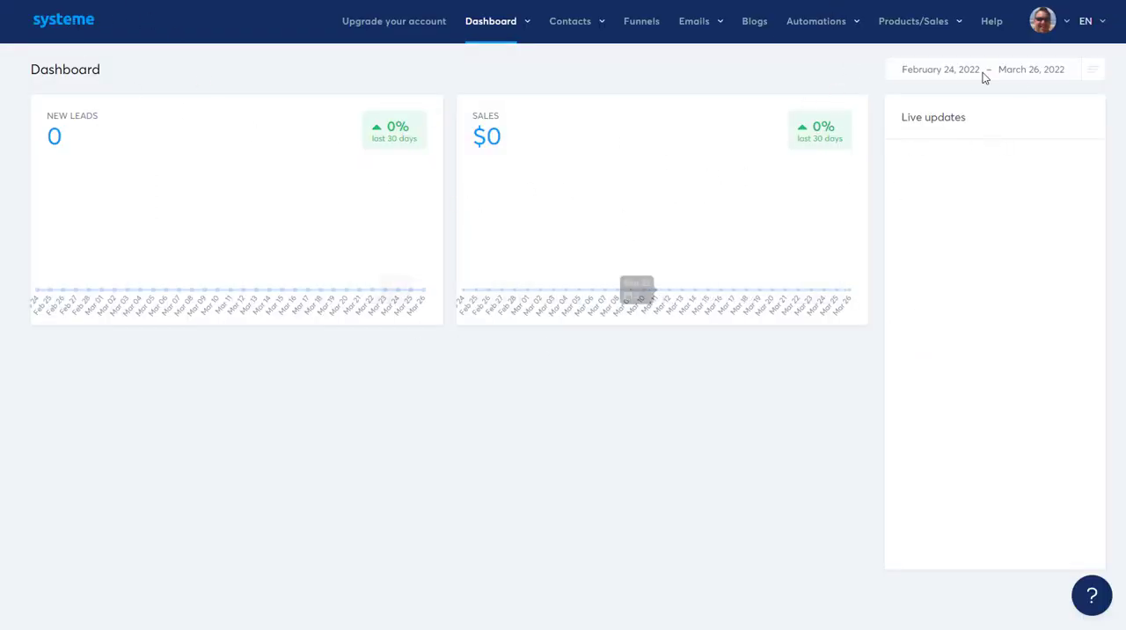
Step: Open the online training from the account's help page and look through its tutorial videos, from the features overview to membership sites
{"action": "left_click", "coordinate": [991, 23]}
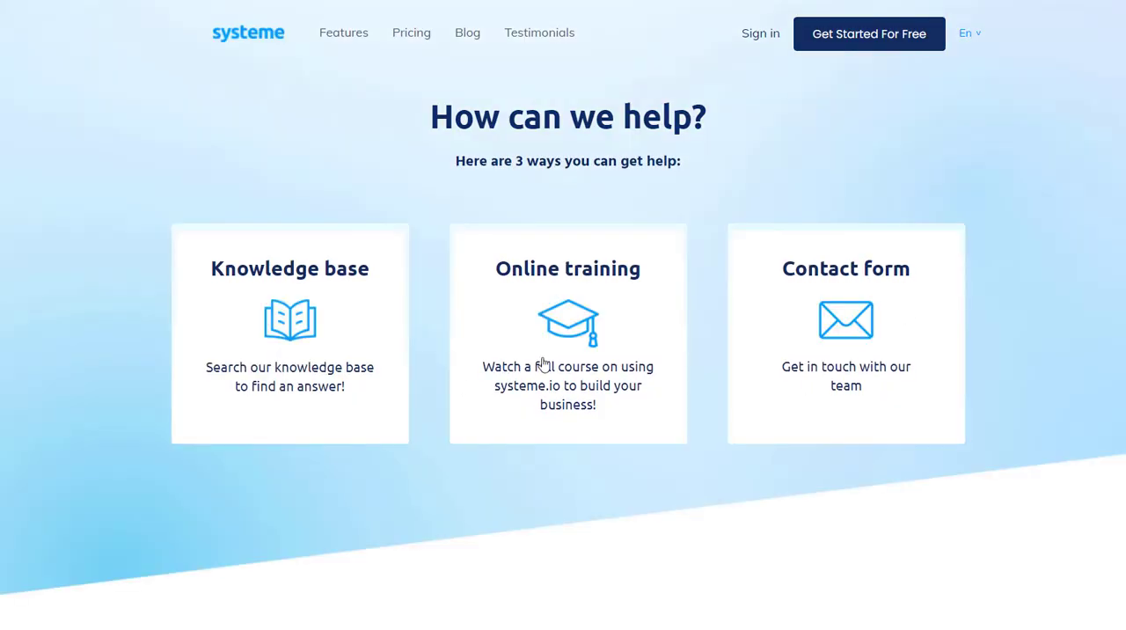
{"action": "left_click", "coordinate": [563, 390]}
{"action": "scroll", "coordinate": [573, 429], "scroll_direction": "down", "scroll_amount": 3}
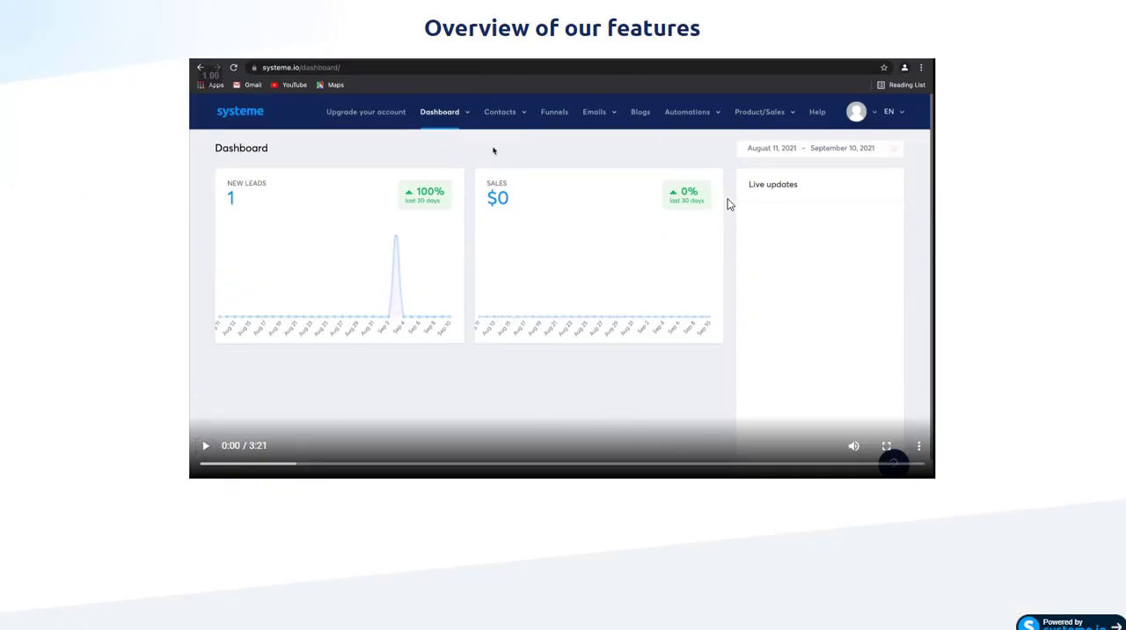
{"action": "scroll", "coordinate": [792, 306], "scroll_direction": "down", "scroll_amount": 6}
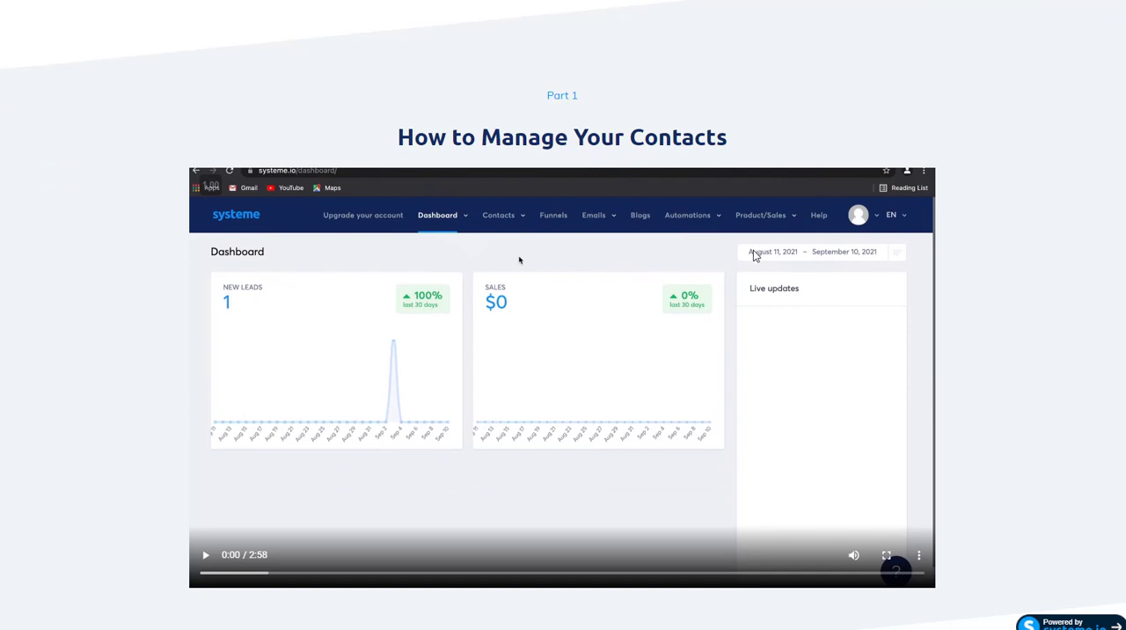
{"action": "scroll", "coordinate": [753, 254], "scroll_direction": "down", "scroll_amount": 1}
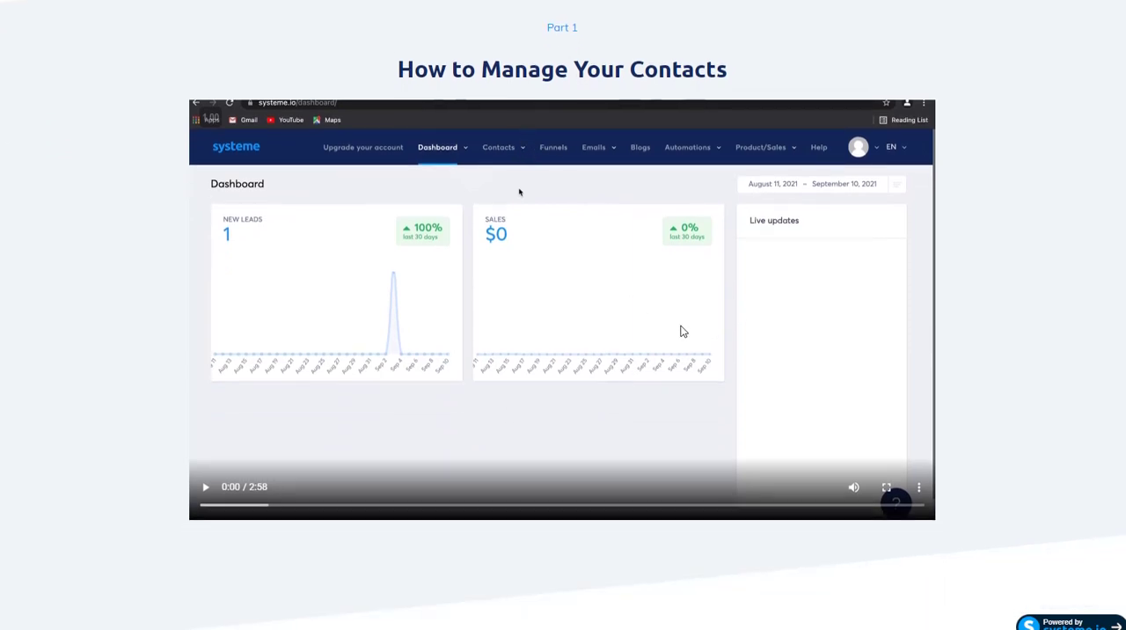
{"action": "scroll", "coordinate": [678, 328], "scroll_direction": "down", "scroll_amount": 7}
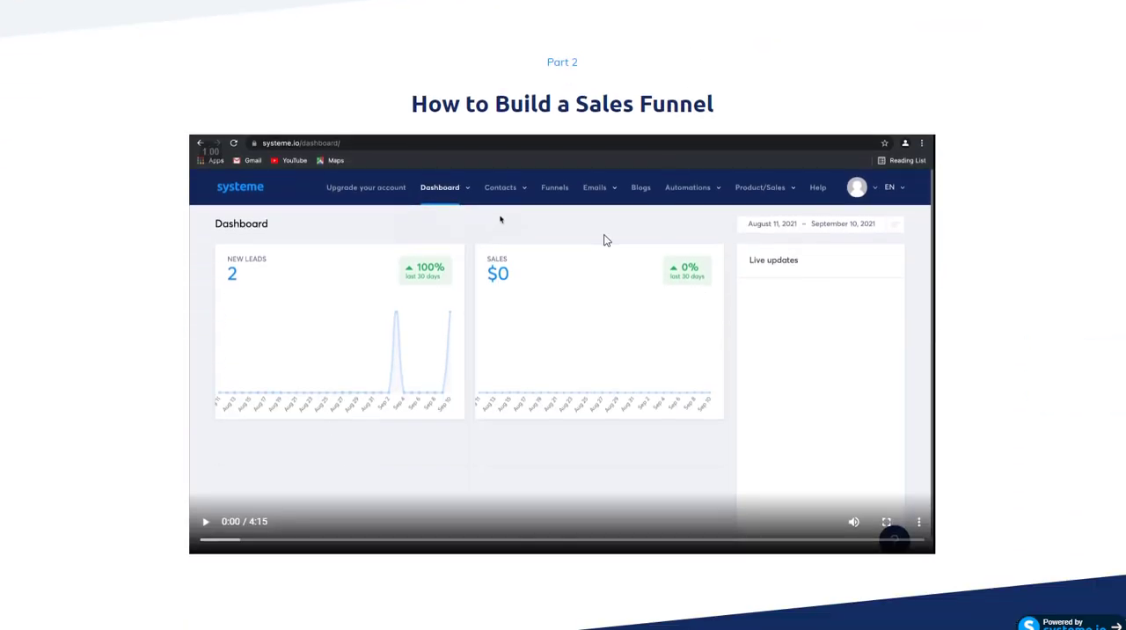
{"action": "scroll", "coordinate": [630, 278], "scroll_direction": "down", "scroll_amount": 7}
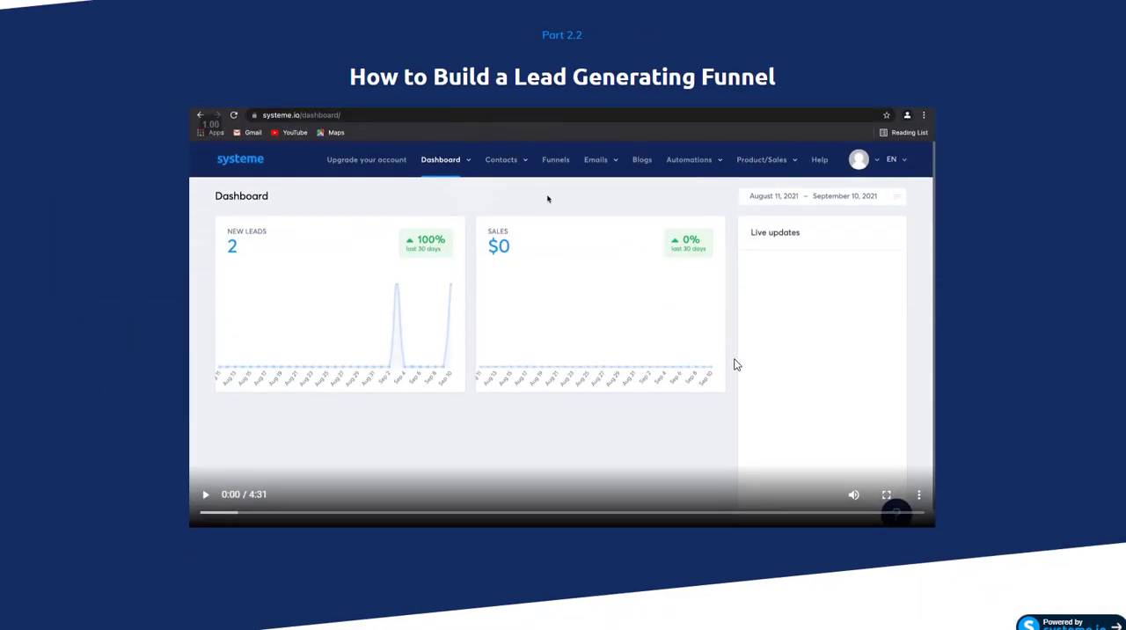
{"action": "scroll", "coordinate": [735, 364], "scroll_direction": "down", "scroll_amount": 8}
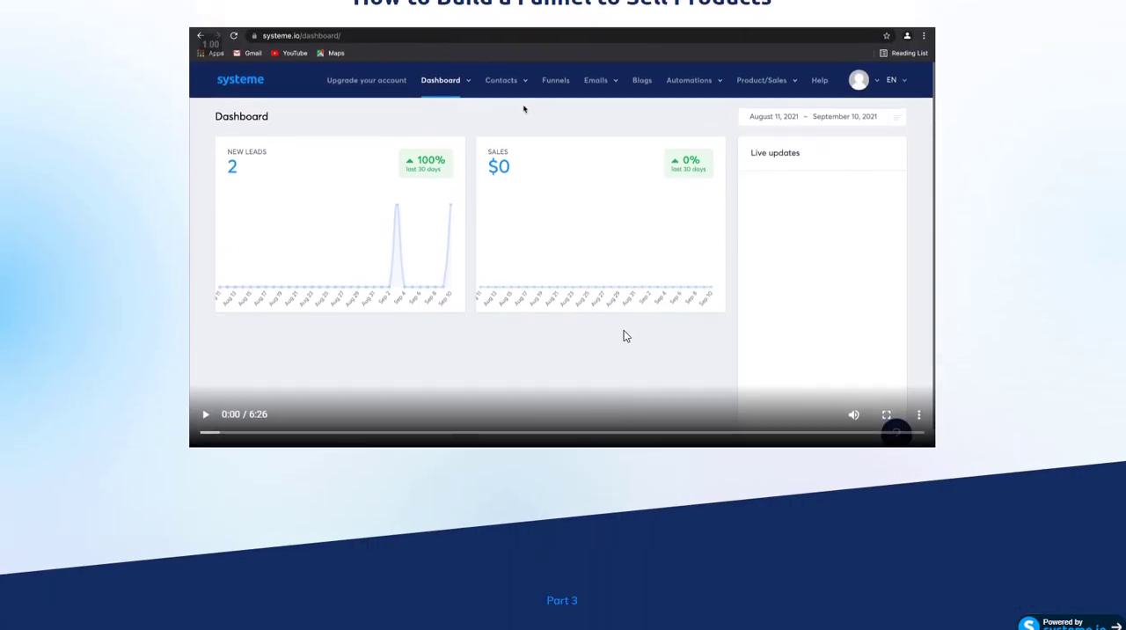
{"action": "scroll", "coordinate": [669, 317], "scroll_direction": "up", "scroll_amount": 1}
{"action": "scroll", "coordinate": [703, 350], "scroll_direction": "down", "scroll_amount": 7}
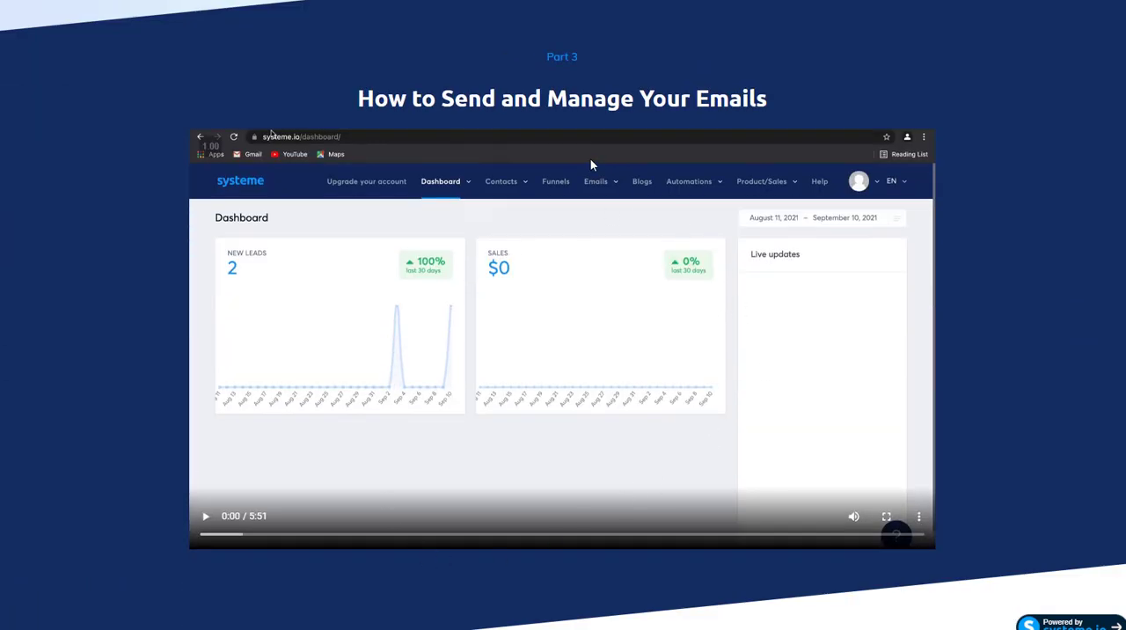
{"action": "scroll", "coordinate": [765, 334], "scroll_direction": "down", "scroll_amount": 7}
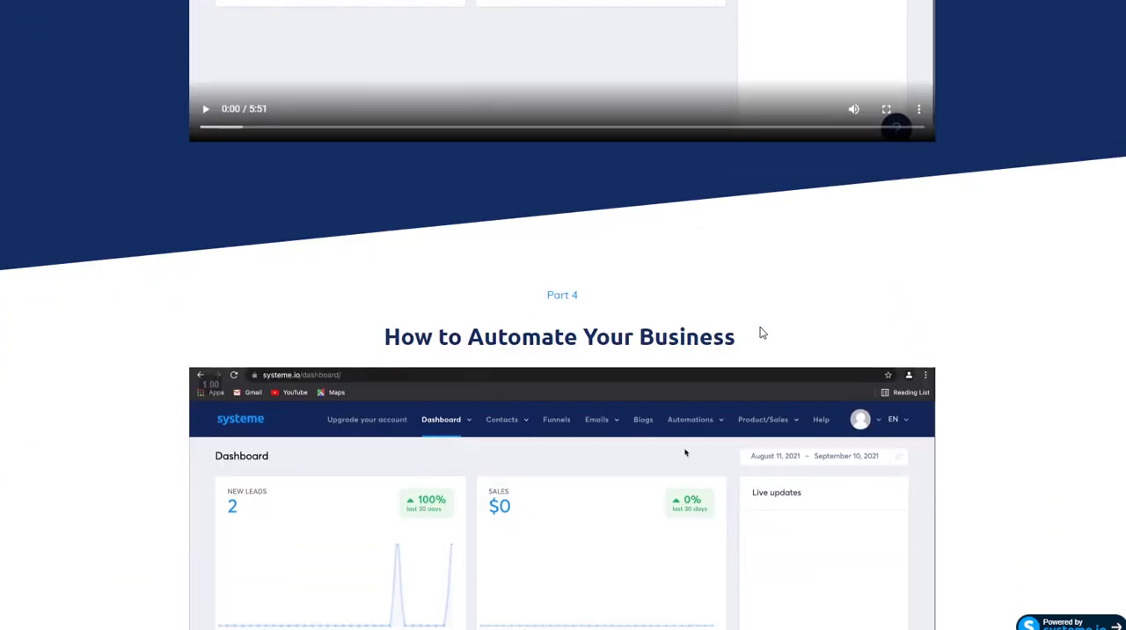
{"action": "scroll", "coordinate": [755, 365], "scroll_direction": "down", "scroll_amount": 7}
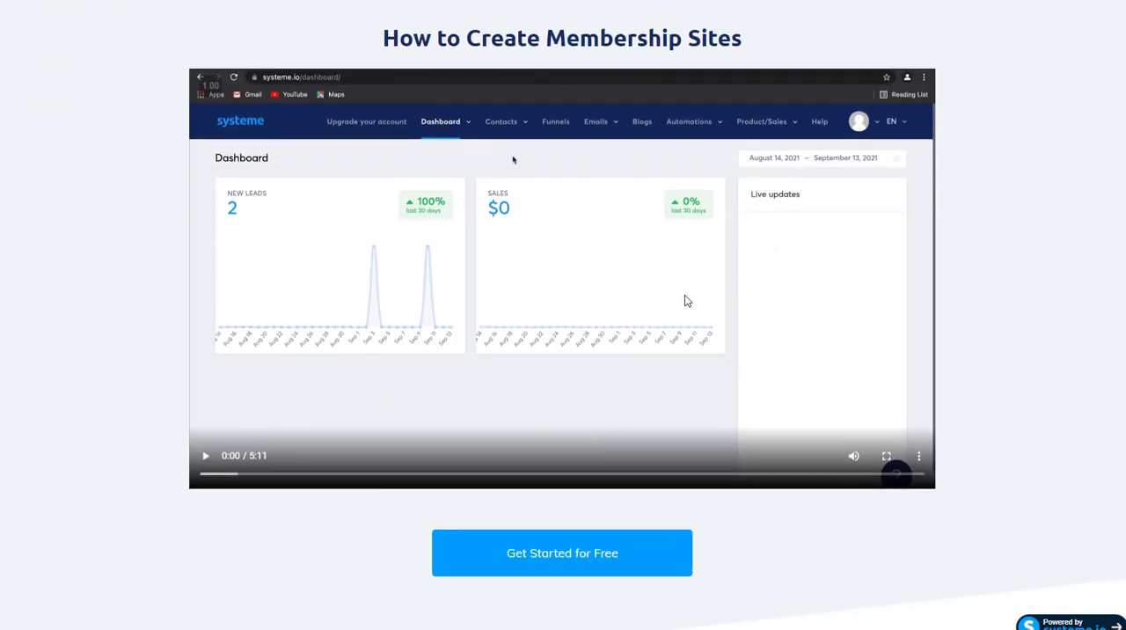
{"action": "scroll", "coordinate": [798, 273], "scroll_direction": "up", "scroll_amount": 1}
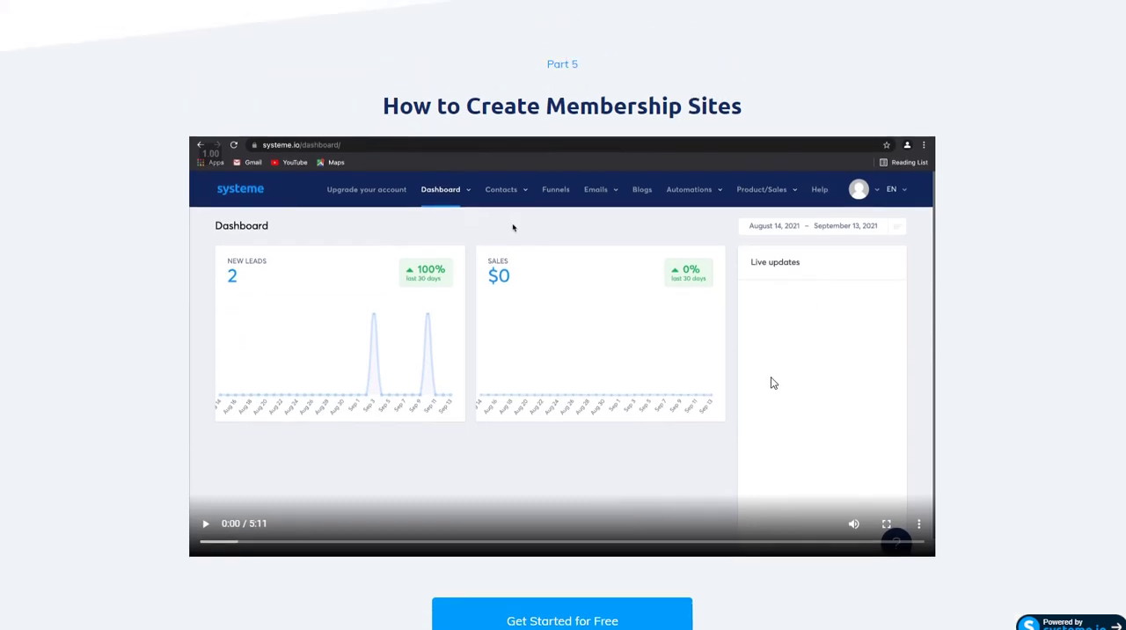
{"action": "scroll", "coordinate": [772, 383], "scroll_direction": "down", "scroll_amount": 1}
{"action": "scroll", "coordinate": [770, 382], "scroll_direction": "up", "scroll_amount": 9}
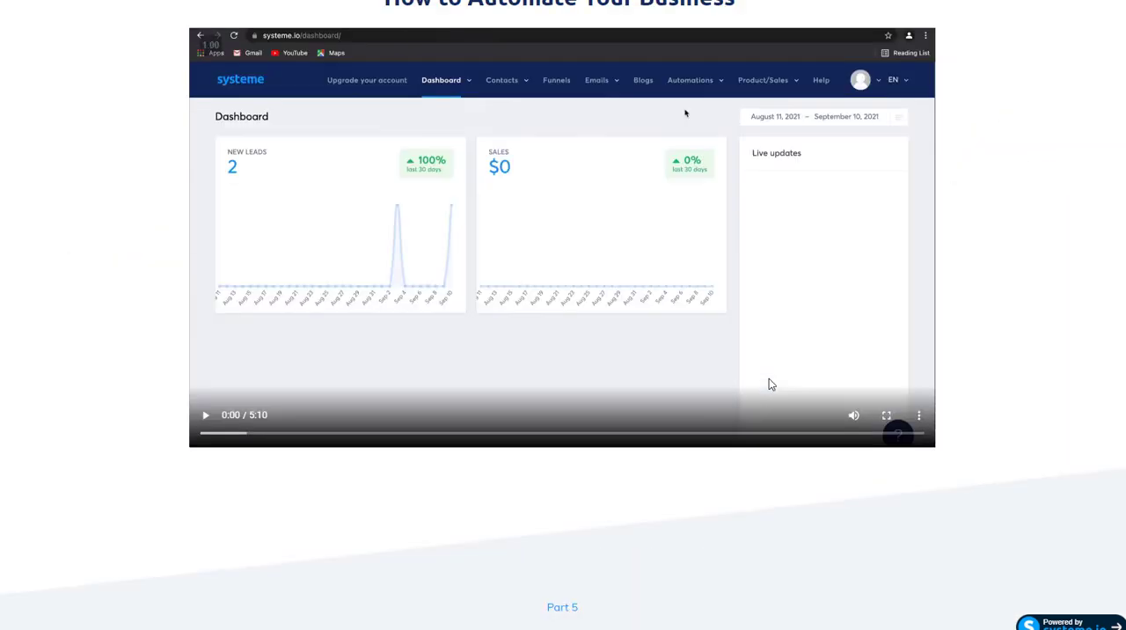
{"action": "scroll", "coordinate": [770, 385], "scroll_direction": "up", "scroll_amount": 7}
{"action": "scroll", "coordinate": [986, 119], "scroll_direction": "up", "scroll_amount": 20}
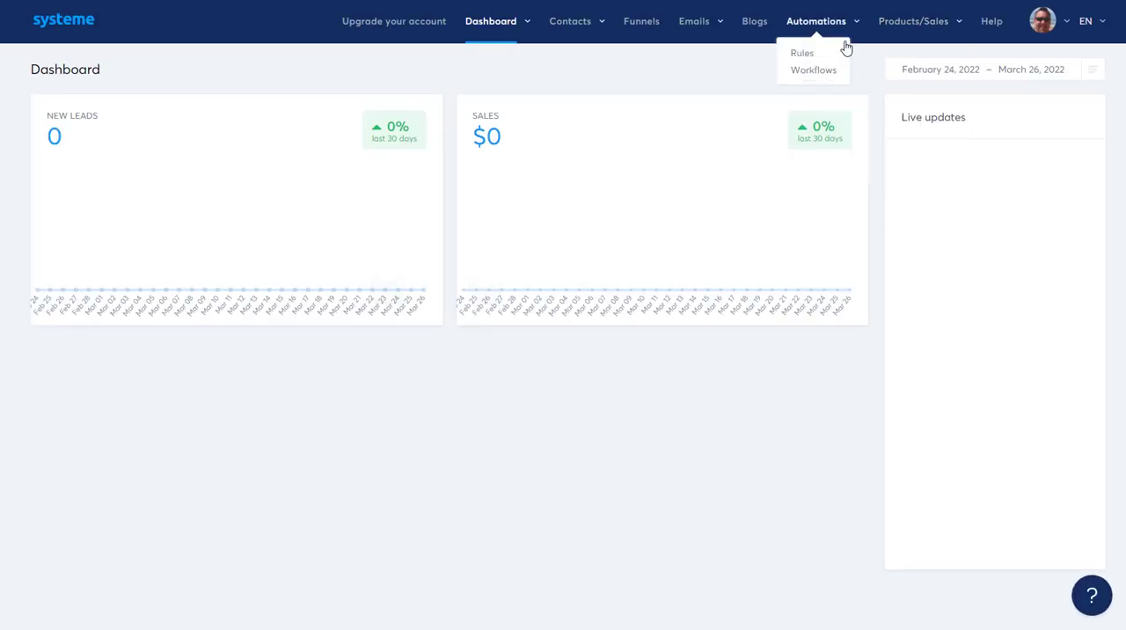
Step: View the main dashboard and open the affiliate dashboard with its total stats
{"action": "mouse_move", "coordinate": [482, 24]}
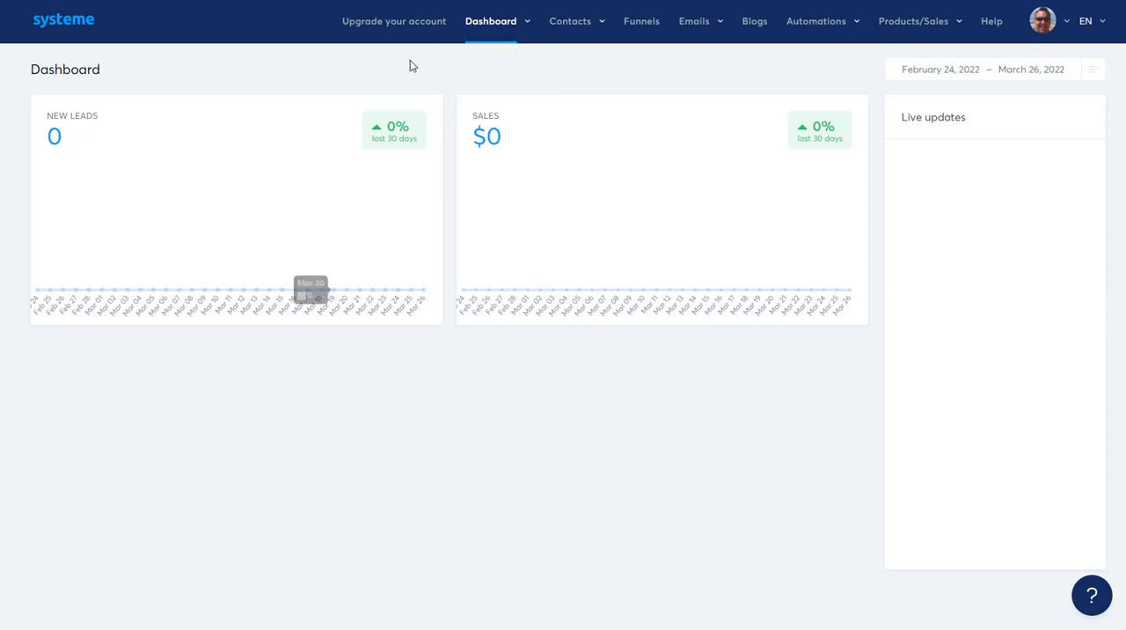
{"action": "left_click", "coordinate": [491, 51]}
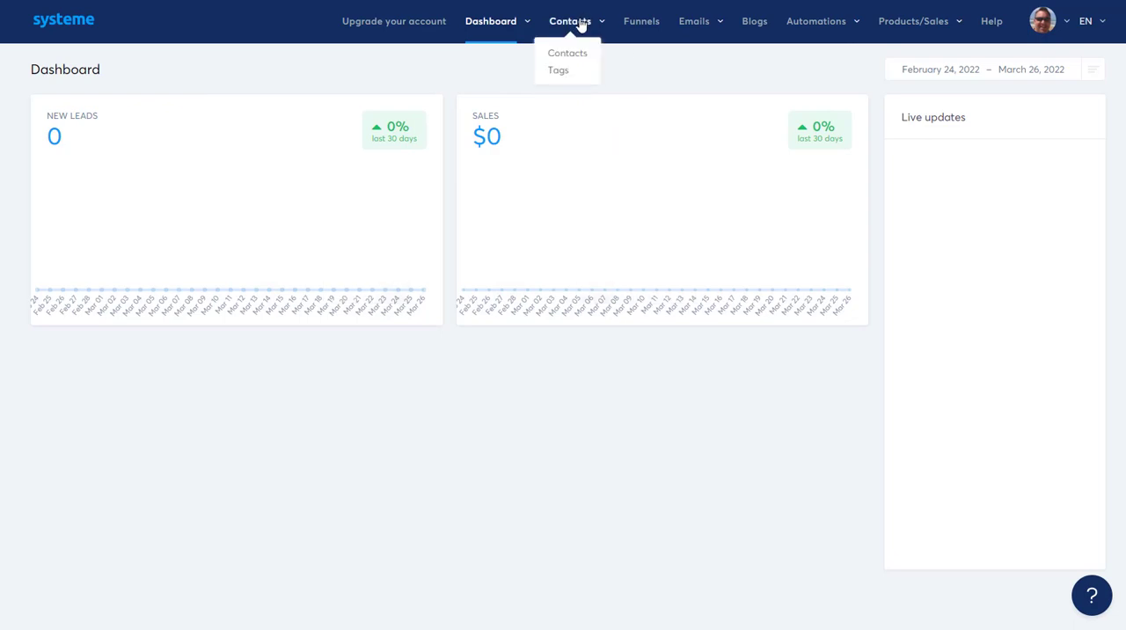
{"action": "left_click", "coordinate": [481, 71]}
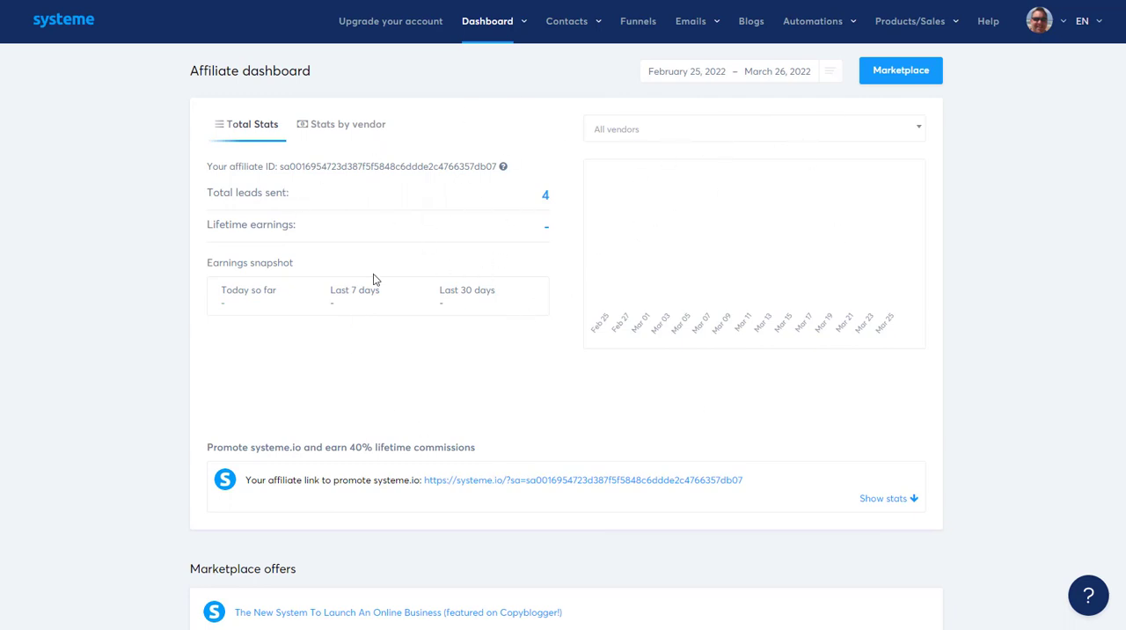
Step: Open the Marketplace and look through the first page of affiliate offers and their commission rates
{"action": "mouse_move", "coordinate": [488, 33]}
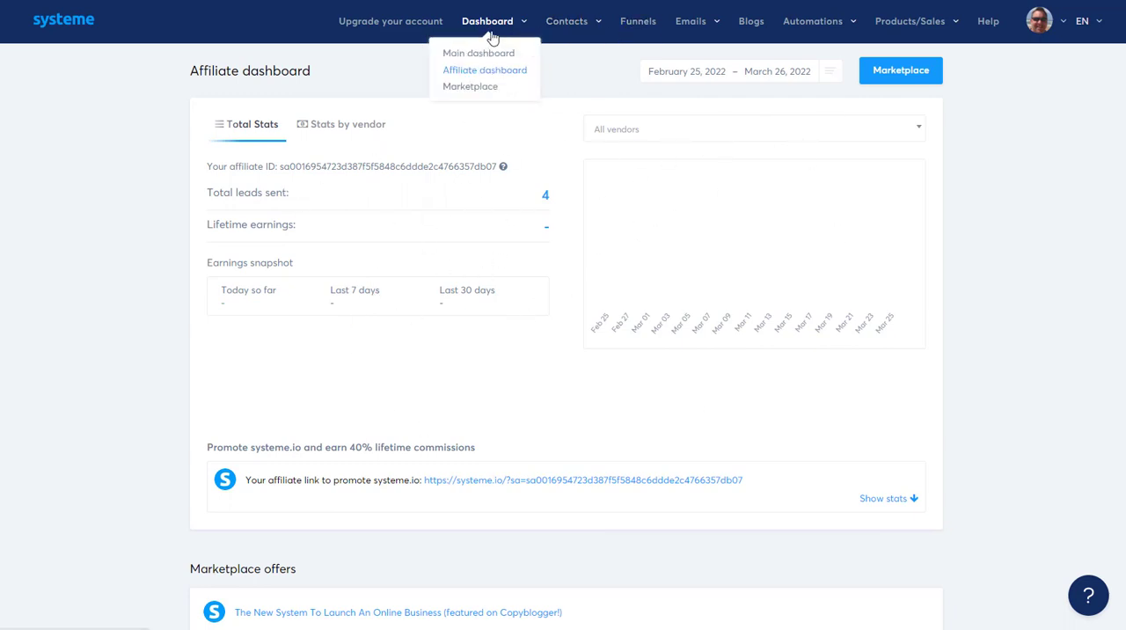
{"action": "left_click", "coordinate": [476, 88]}
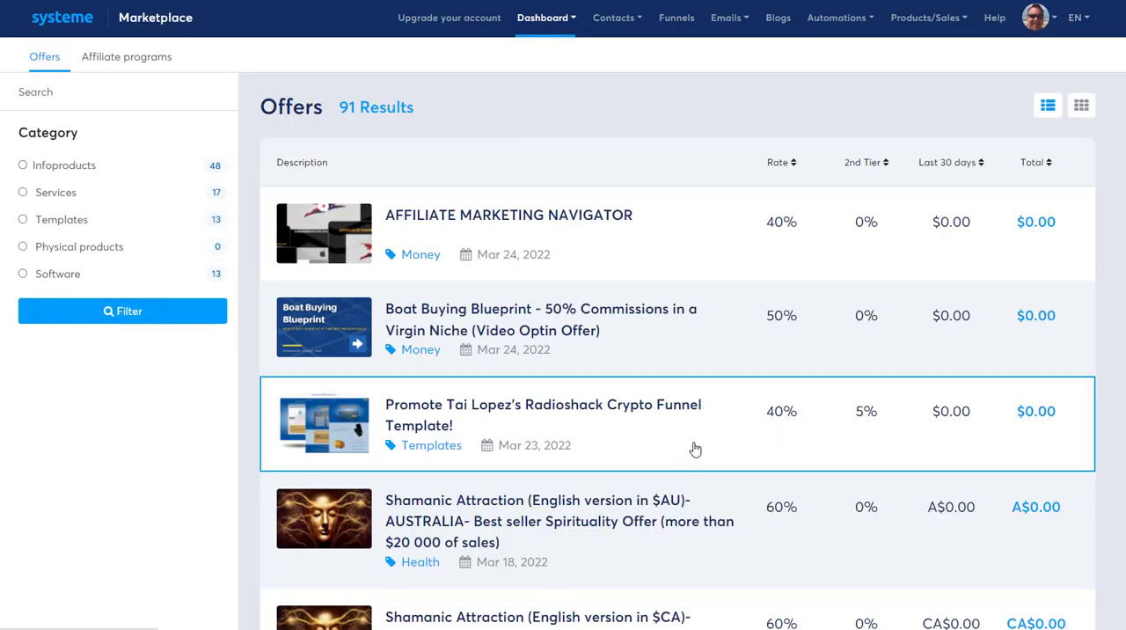
{"action": "scroll", "coordinate": [694, 450], "scroll_direction": "down", "scroll_amount": 2}
{"action": "scroll", "coordinate": [694, 450], "scroll_direction": "down", "scroll_amount": 5}
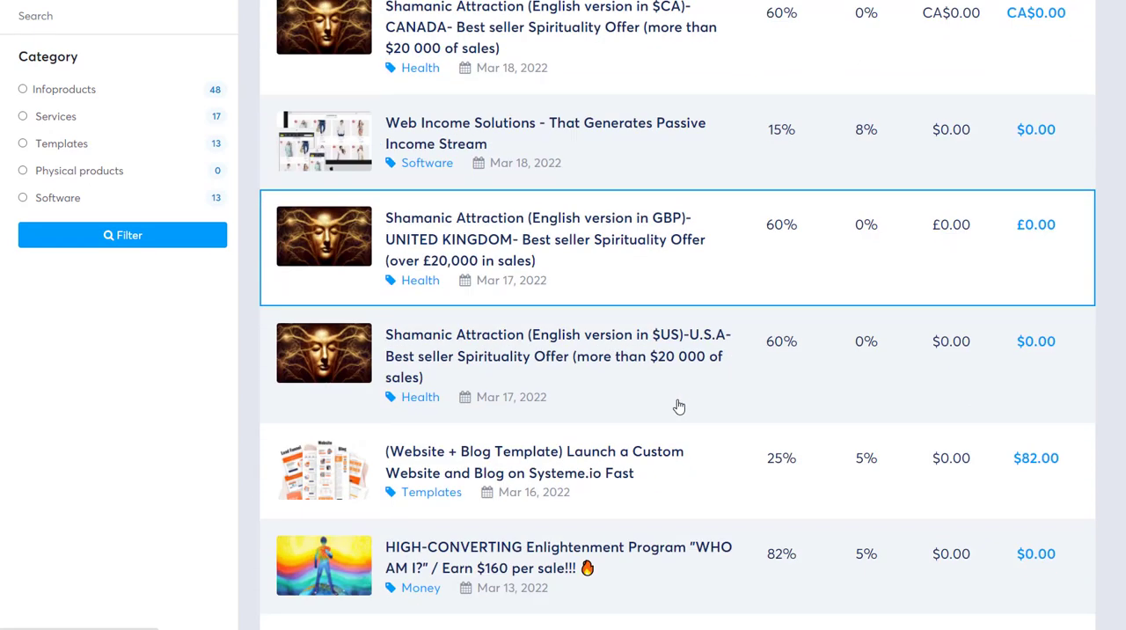
{"action": "scroll", "coordinate": [606, 362], "scroll_direction": "down", "scroll_amount": 2}
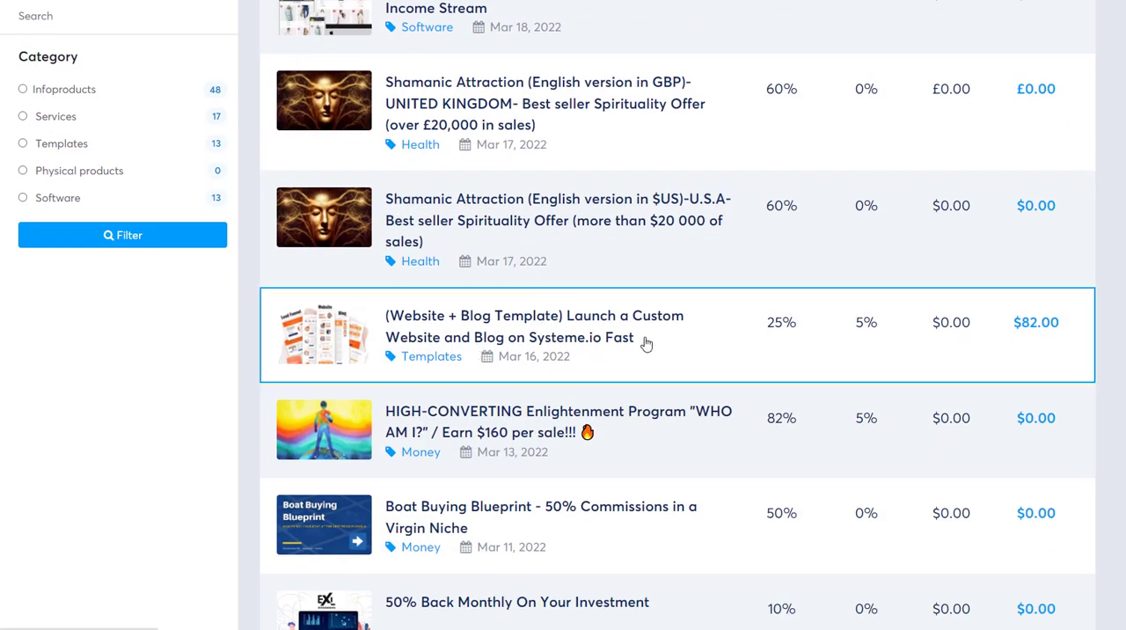
{"action": "scroll", "coordinate": [695, 374], "scroll_direction": "down", "scroll_amount": 2}
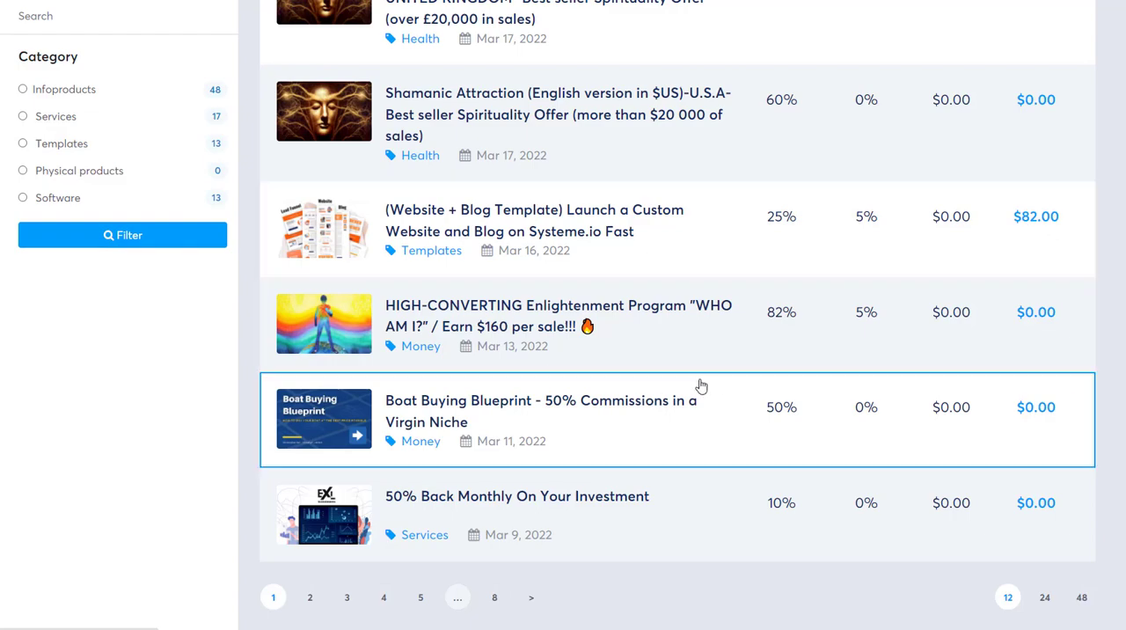
{"action": "scroll", "coordinate": [740, 405], "scroll_direction": "up", "scroll_amount": 3}
{"action": "scroll", "coordinate": [741, 405], "scroll_direction": "up", "scroll_amount": 6}
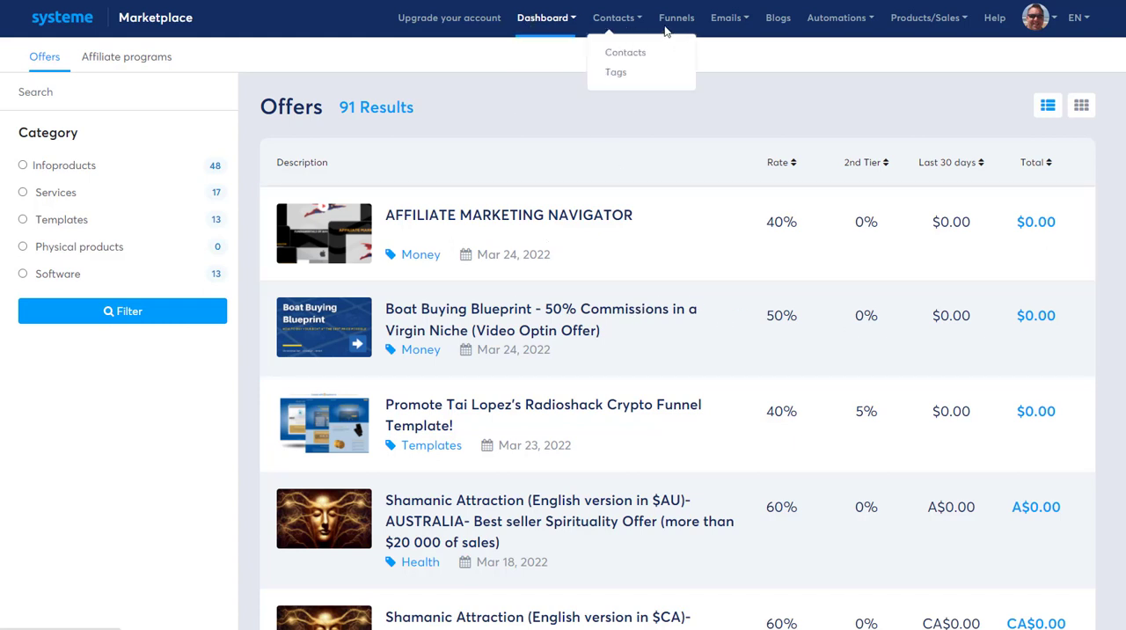
Step: View the contacts list with its filters and go to the contact tags page
{"action": "left_click", "coordinate": [628, 52]}
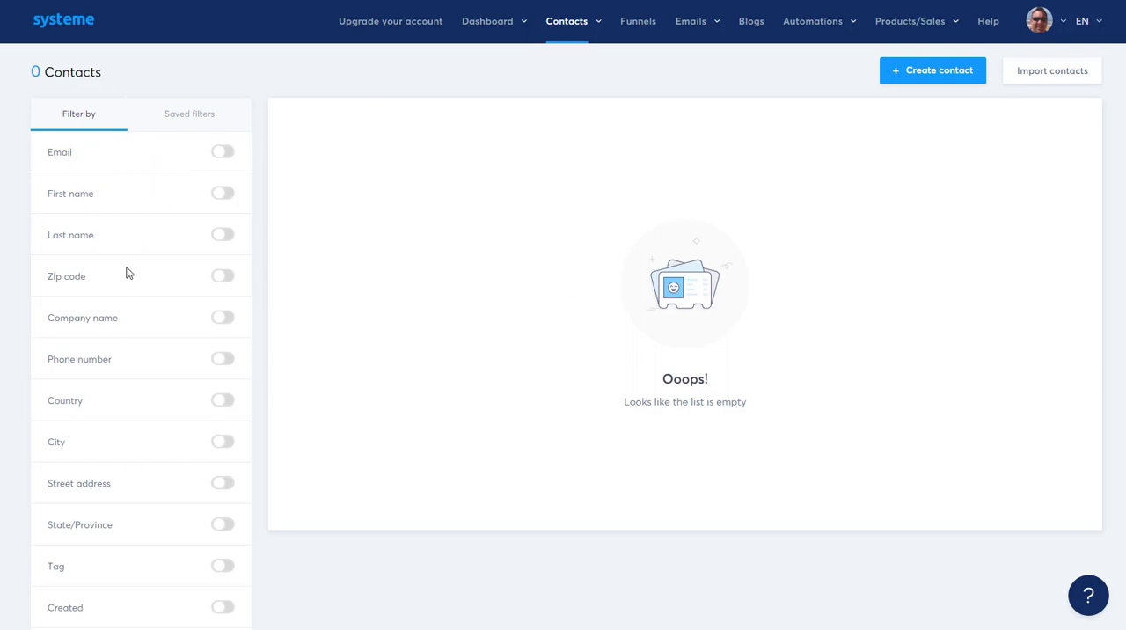
{"action": "mouse_move", "coordinate": [566, 28]}
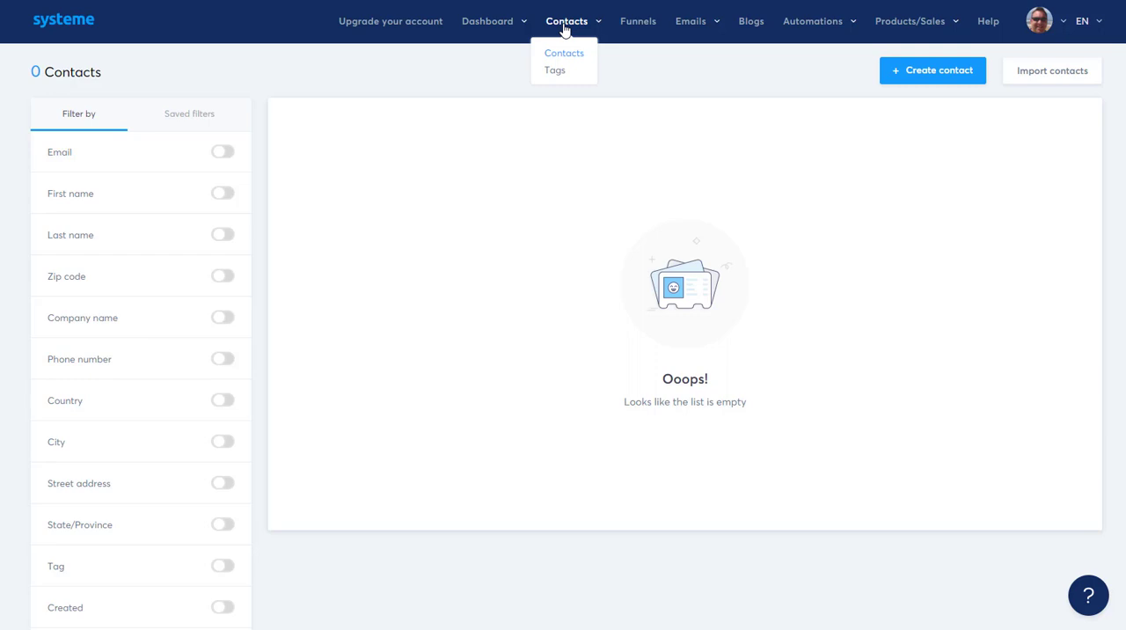
{"action": "left_click", "coordinate": [557, 78]}
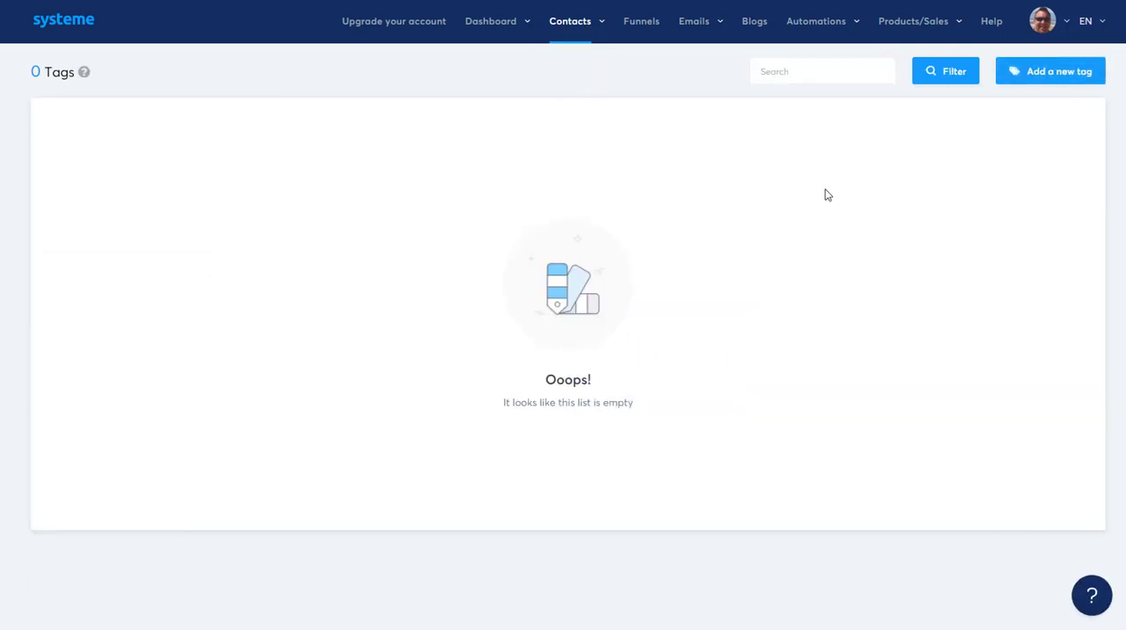
Step: Create and save a new contact tag named HIUHY
{"action": "left_click", "coordinate": [1050, 78]}
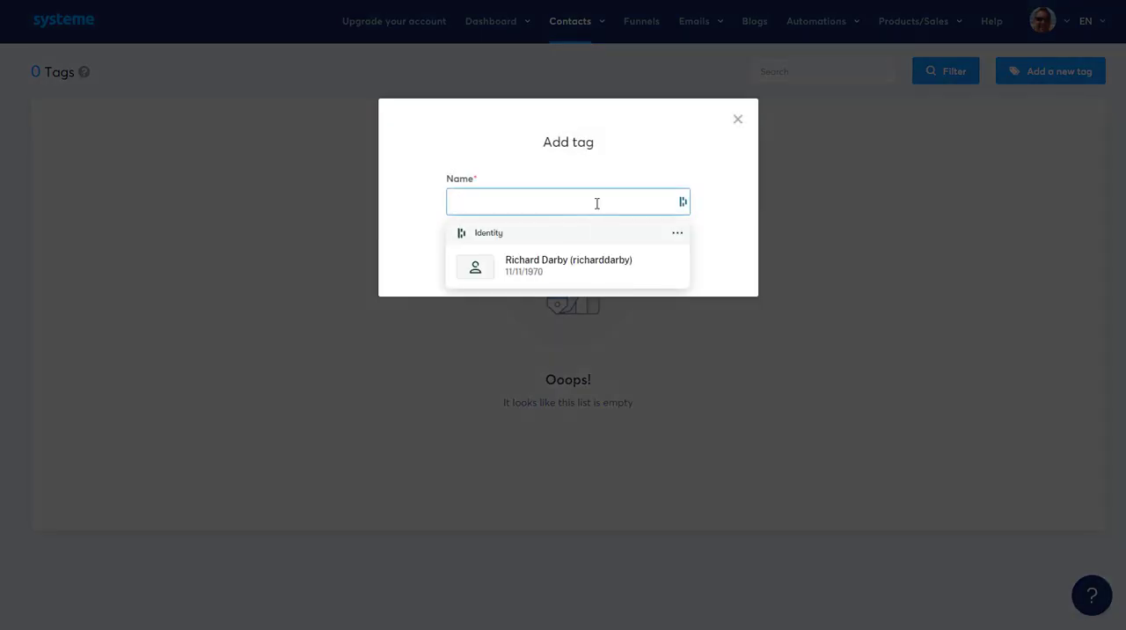
{"action": "type", "text": "HIUHY"}
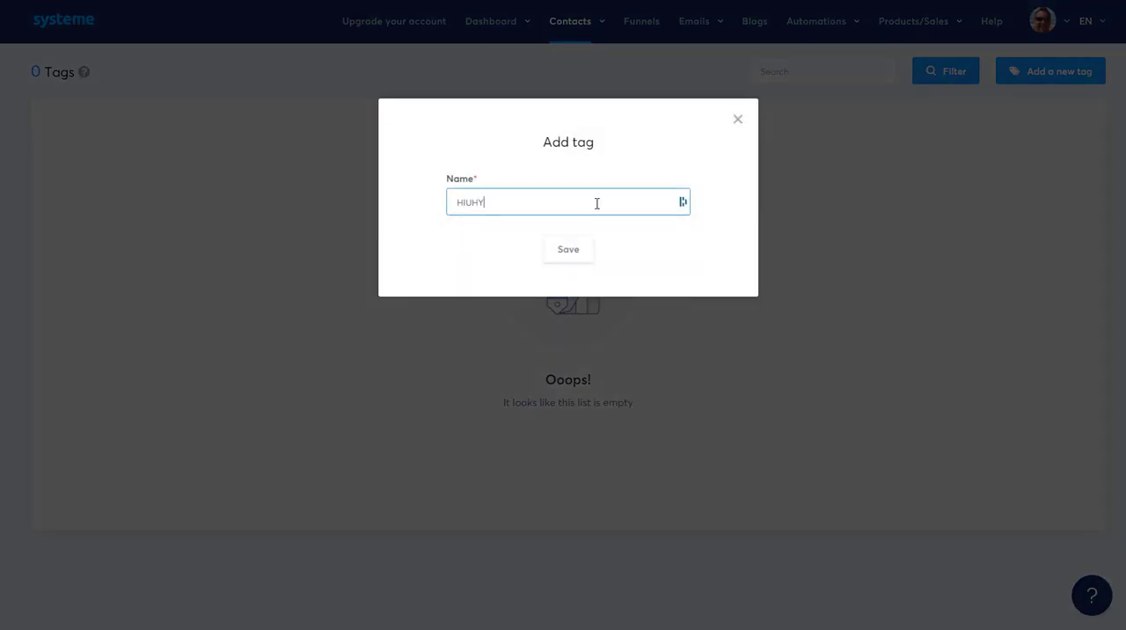
{"action": "left_click", "coordinate": [591, 250]}
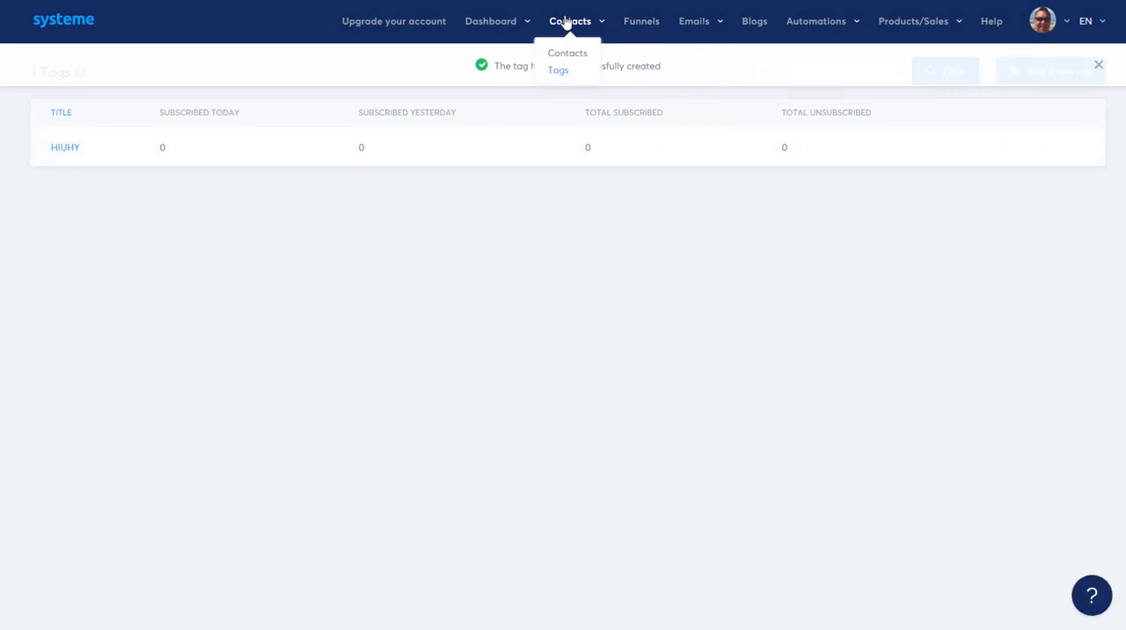
Step: Create a new funnel named FWWF with the Build an audience goal and U.S. Dollar as its currency
{"action": "left_click", "coordinate": [641, 21]}
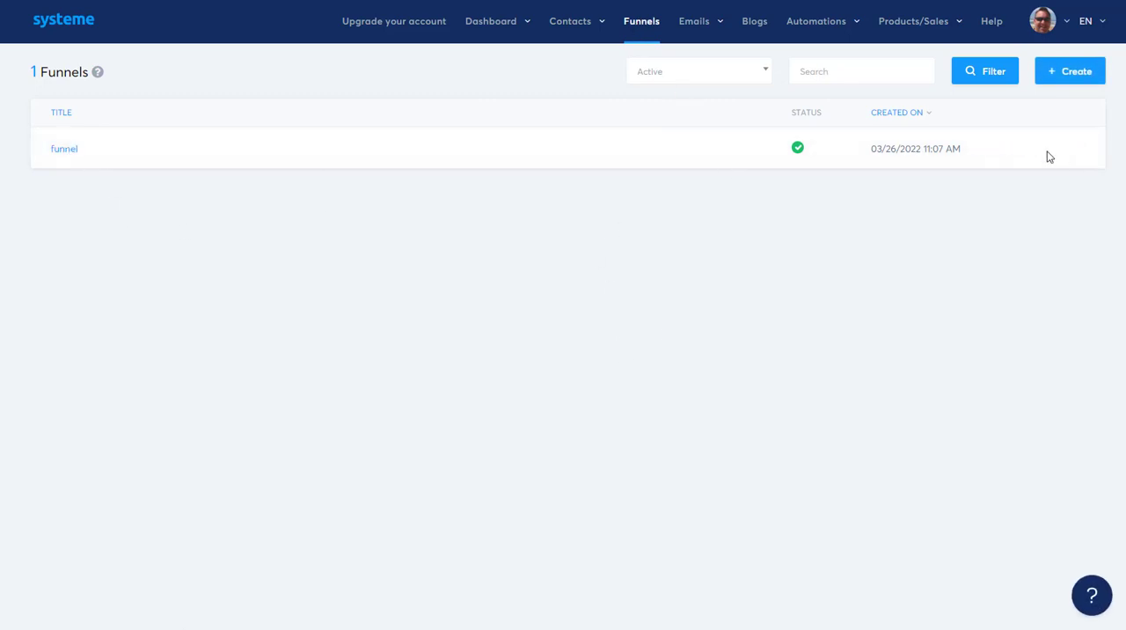
{"action": "left_click", "coordinate": [1067, 75]}
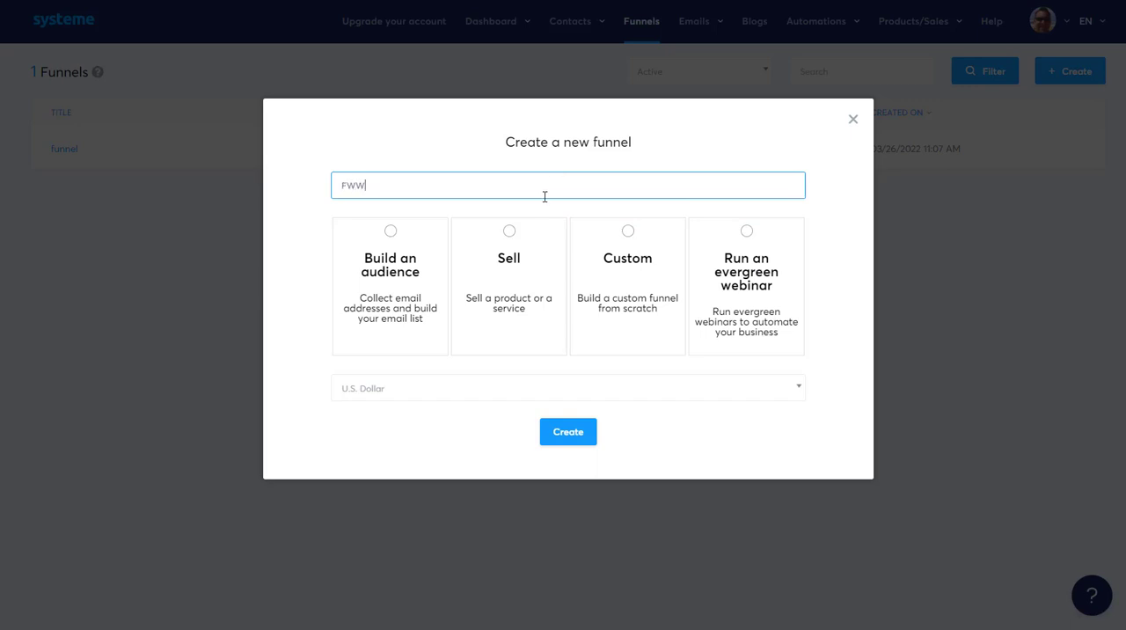
{"action": "left_click", "coordinate": [392, 268]}
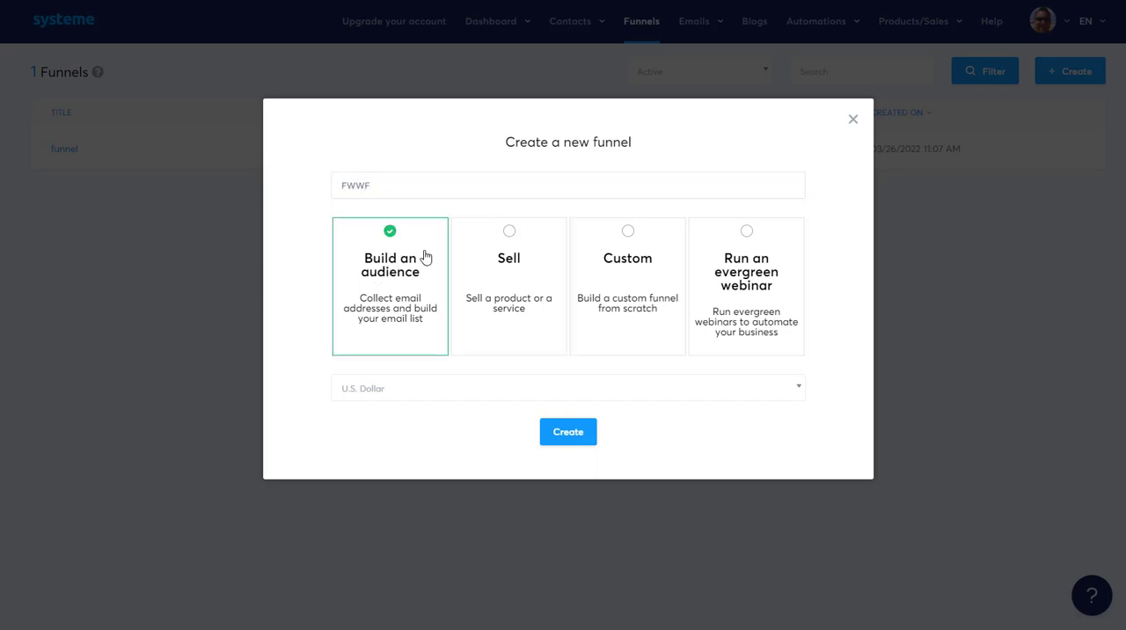
{"action": "left_click", "coordinate": [547, 392]}
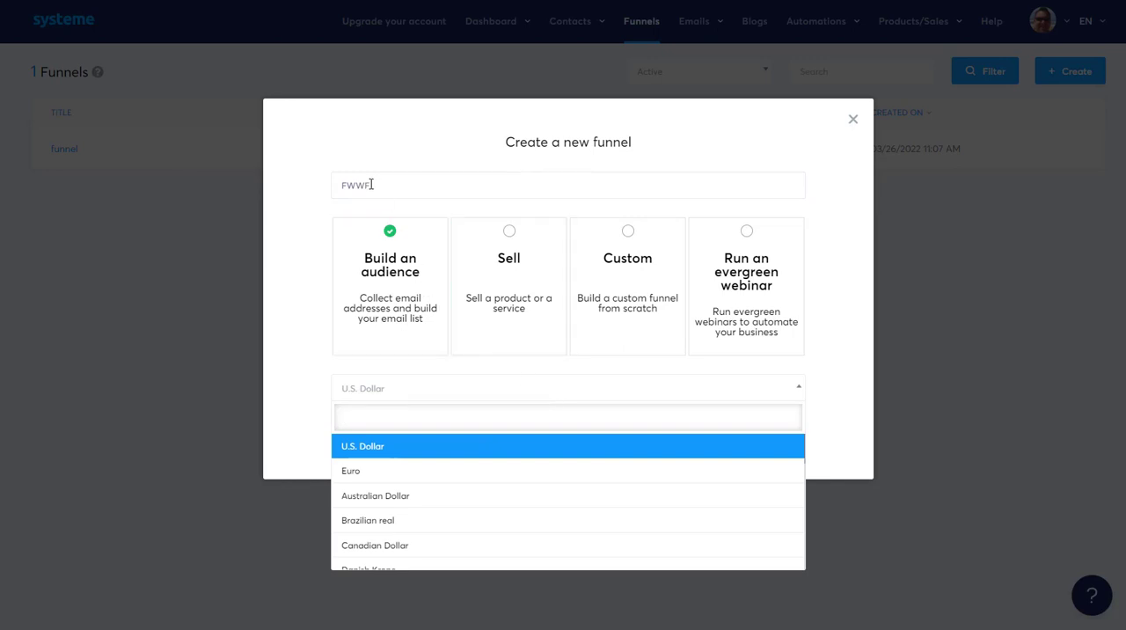
{"action": "scroll", "coordinate": [462, 479], "scroll_direction": "down", "scroll_amount": 8}
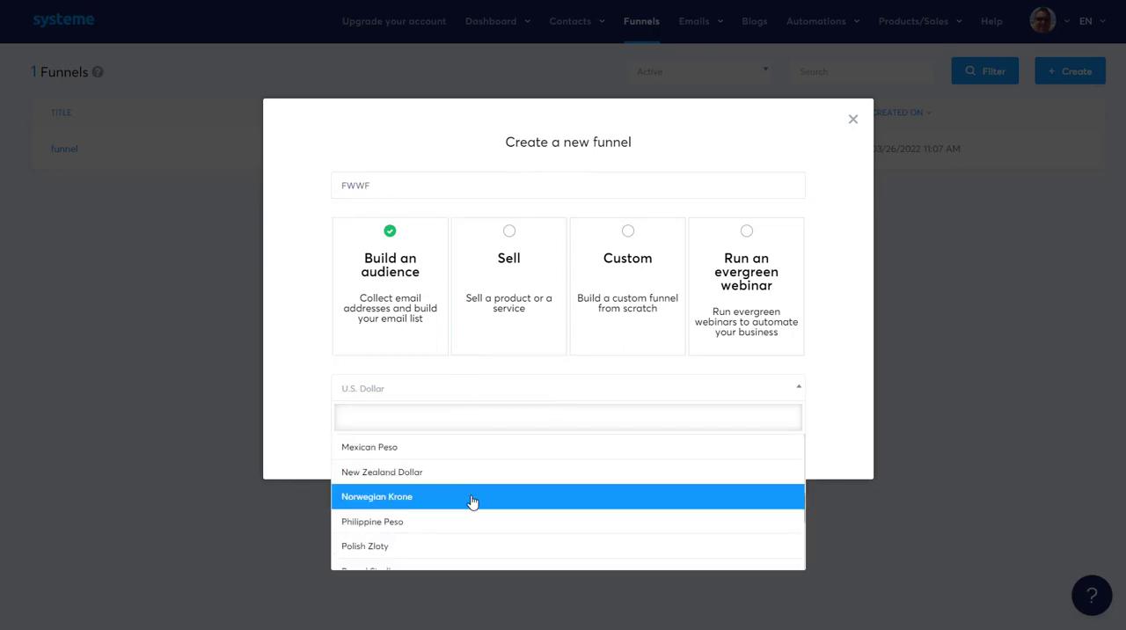
{"action": "scroll", "coordinate": [477, 518], "scroll_direction": "up", "scroll_amount": 10}
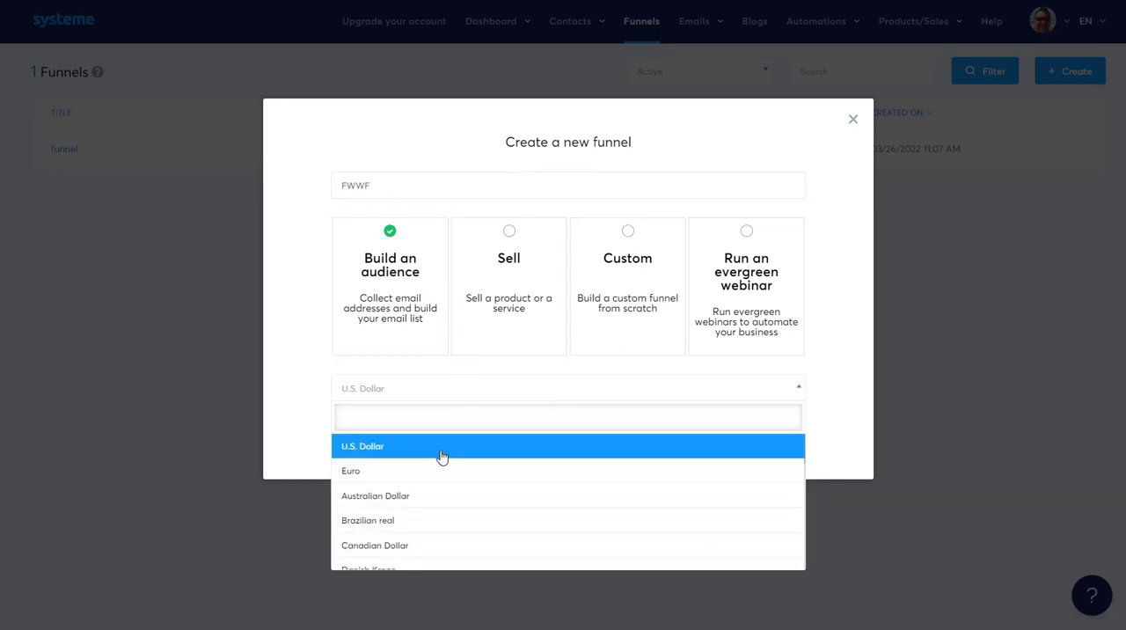
{"action": "left_click", "coordinate": [442, 450]}
{"action": "left_click", "coordinate": [588, 447]}
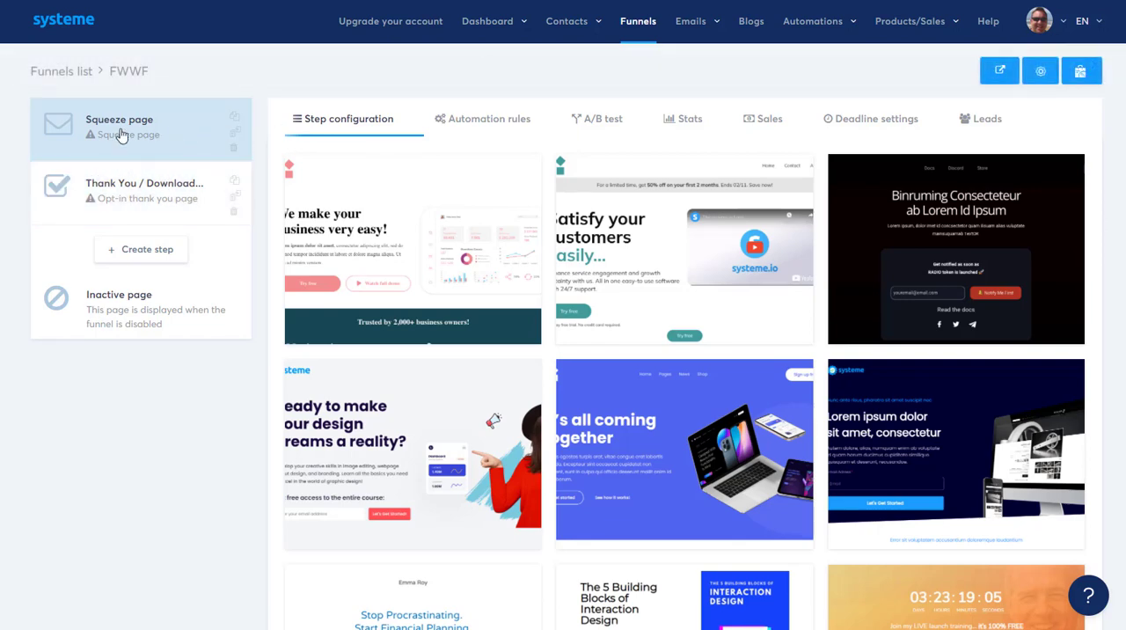
Step: Examine the step types available for a new funnel step named JJHR, and close it without saving
{"action": "left_click", "coordinate": [148, 252]}
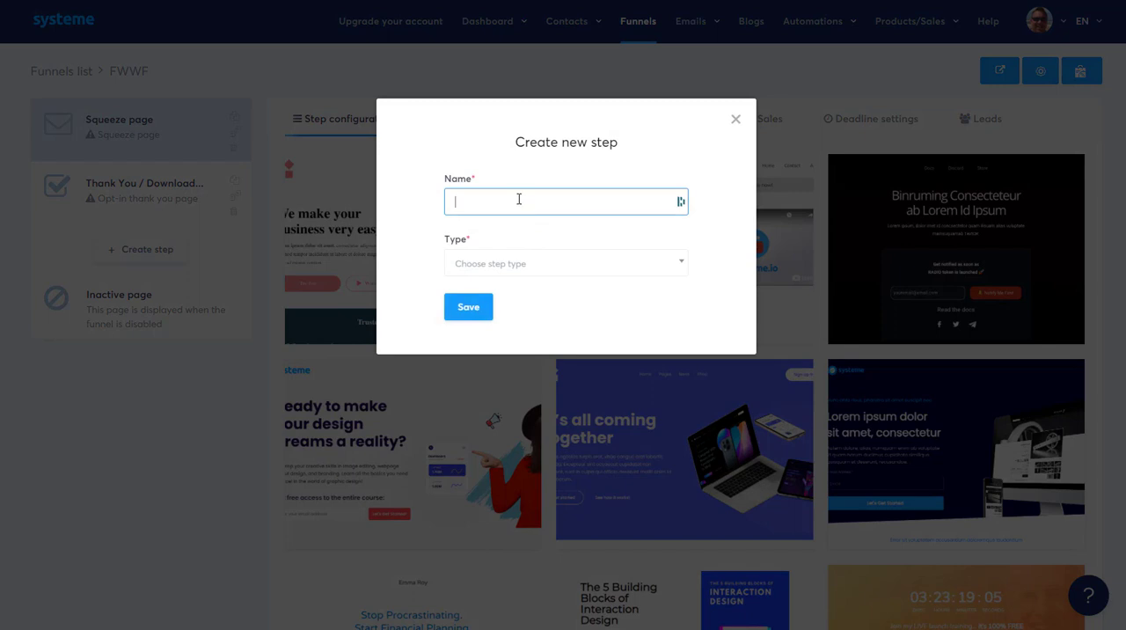
{"action": "type", "text": "JJHR"}
{"action": "left_click", "coordinate": [530, 271]}
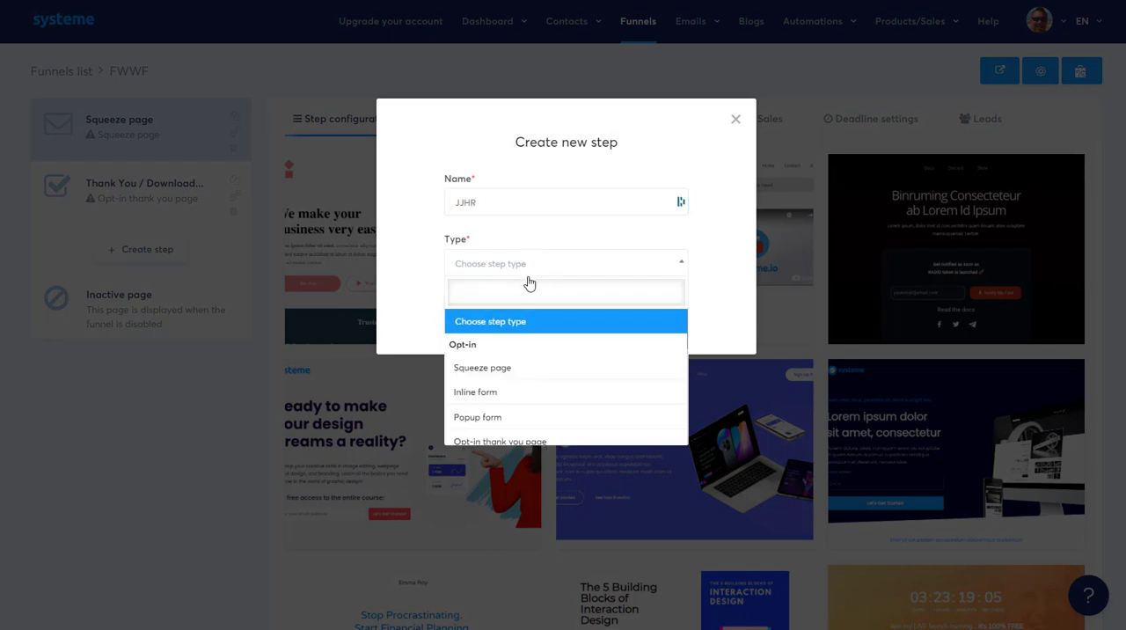
{"action": "scroll", "coordinate": [545, 395], "scroll_direction": "down", "scroll_amount": 1}
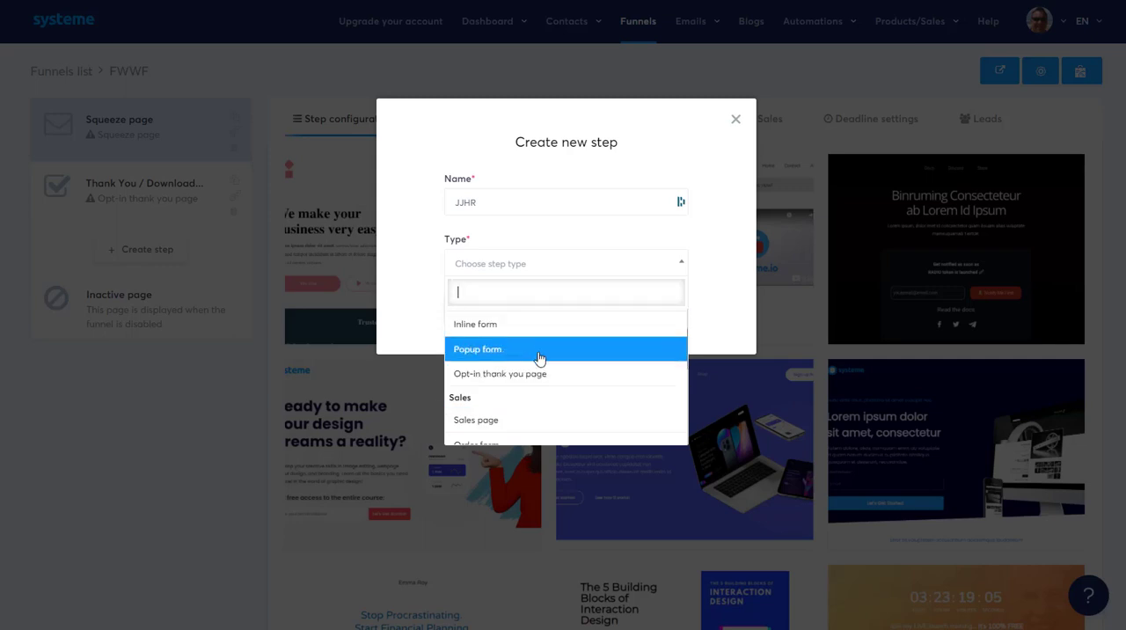
{"action": "scroll", "coordinate": [541, 361], "scroll_direction": "down", "scroll_amount": 2}
{"action": "scroll", "coordinate": [537, 353], "scroll_direction": "up", "scroll_amount": 2}
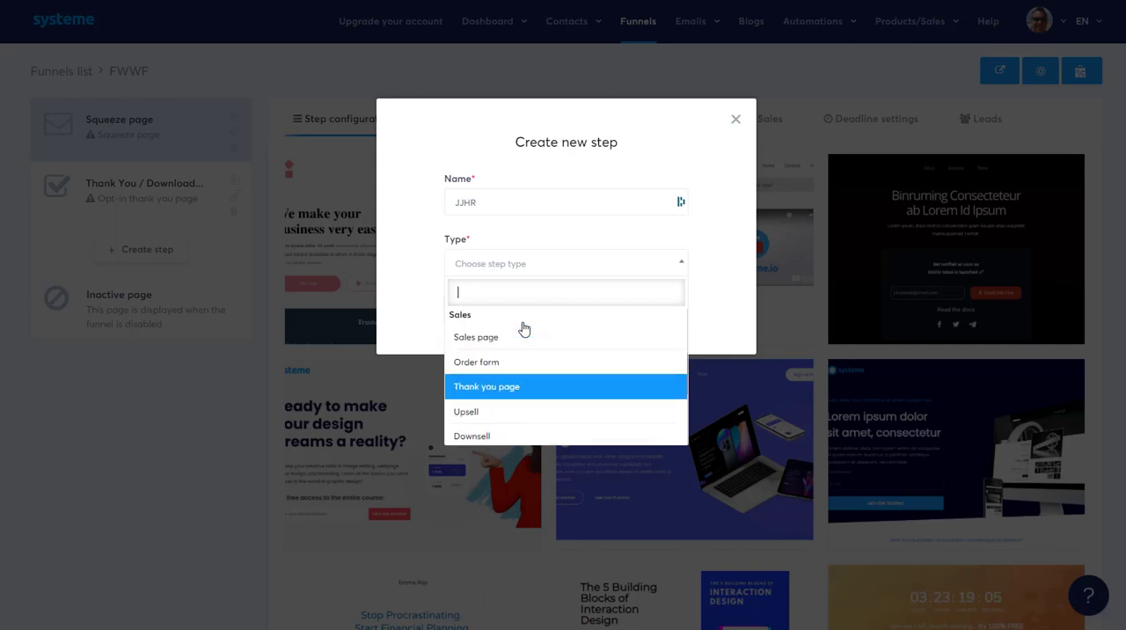
{"action": "scroll", "coordinate": [528, 413], "scroll_direction": "down", "scroll_amount": 4}
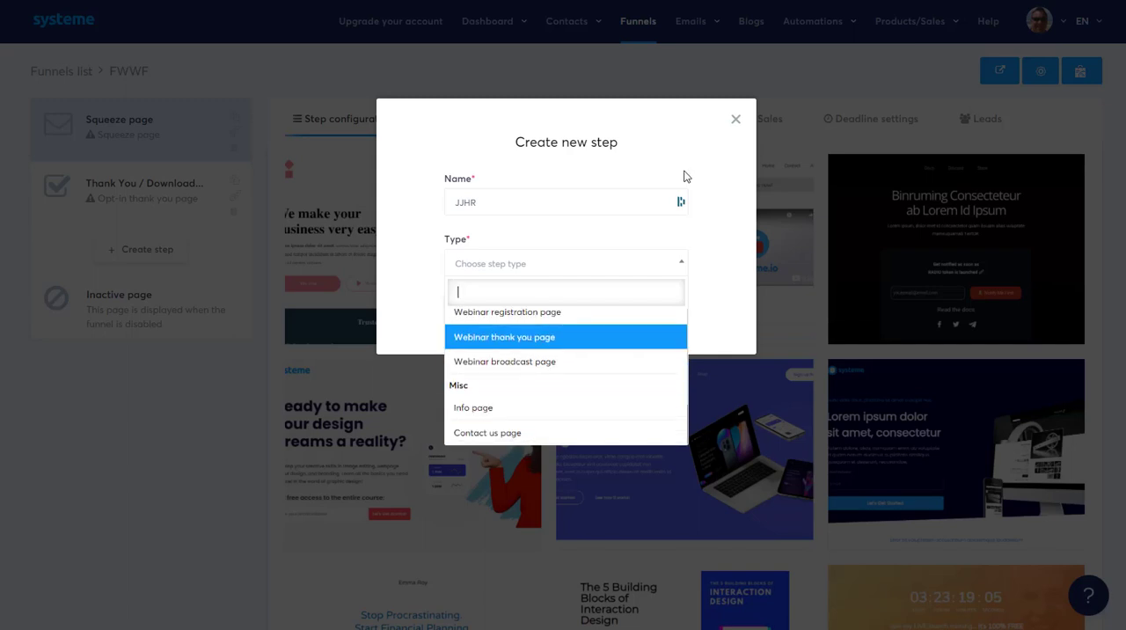
{"action": "left_click", "coordinate": [735, 117]}
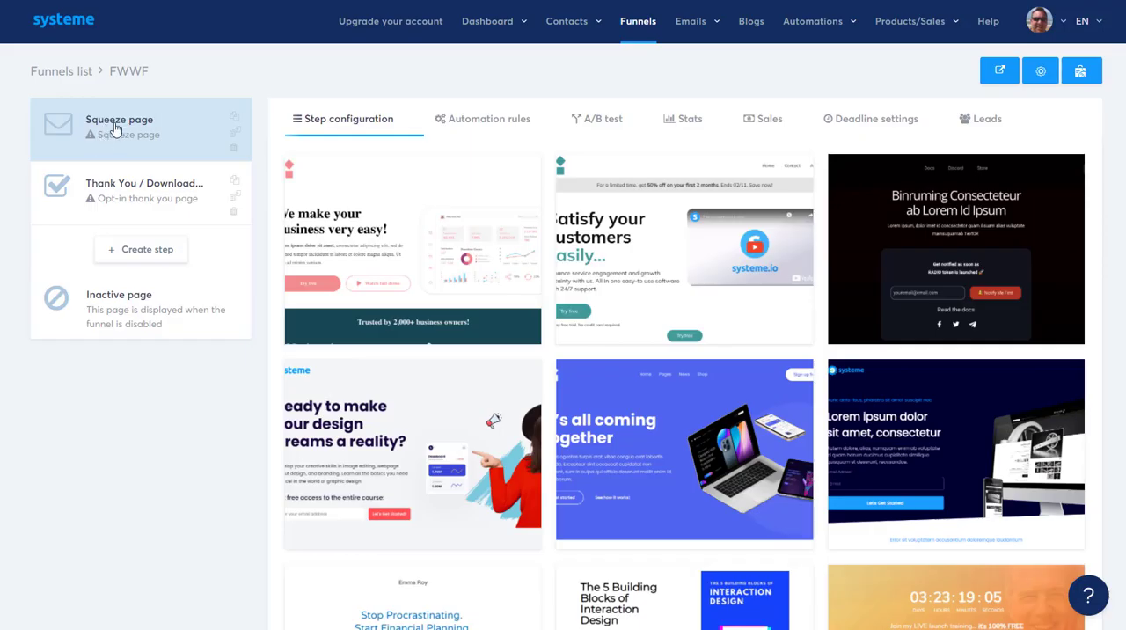
Step: Browse the squeeze page templates, preview the Pareto Summit Resources template and select it for the squeeze page
{"action": "mouse_move", "coordinate": [914, 220]}
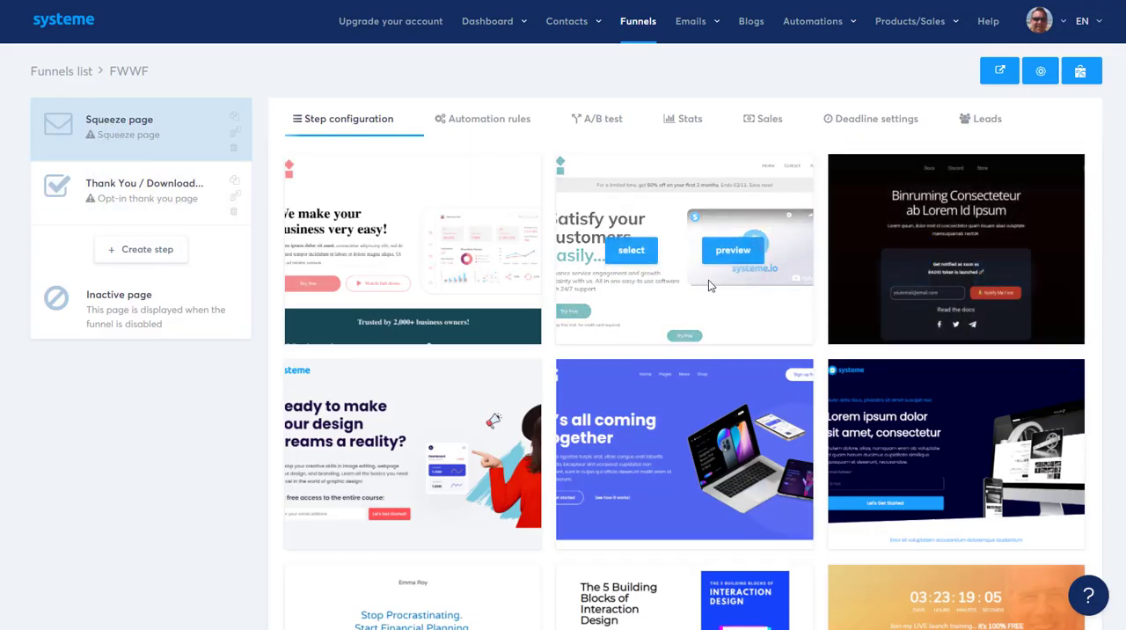
{"action": "scroll", "coordinate": [725, 350], "scroll_direction": "down", "scroll_amount": 15}
{"action": "scroll", "coordinate": [728, 375], "scroll_direction": "down", "scroll_amount": 4}
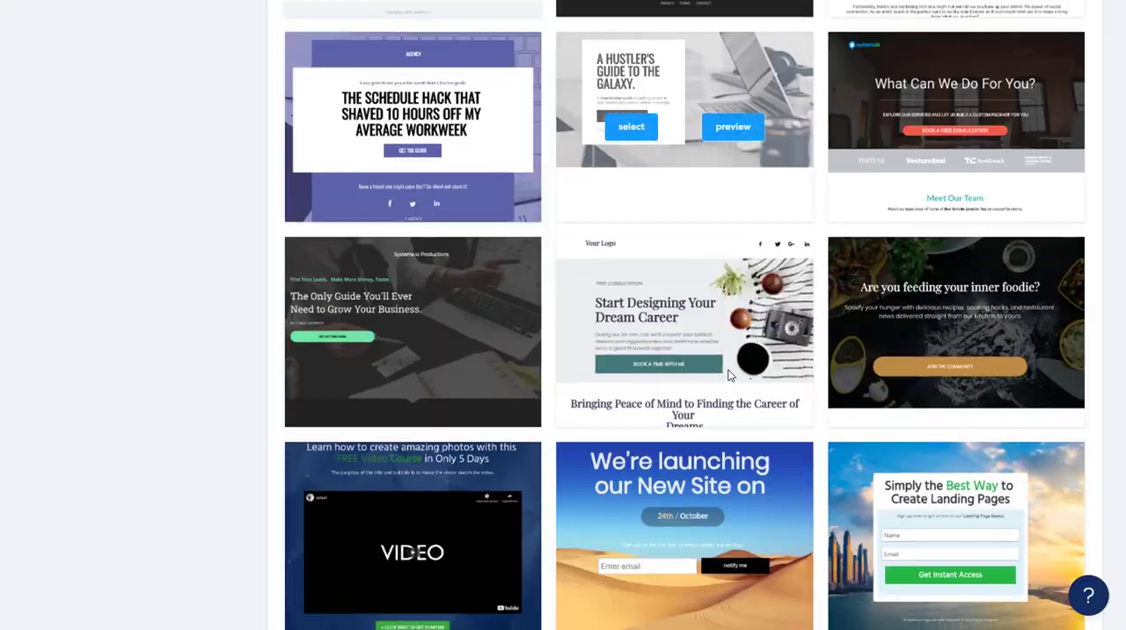
{"action": "scroll", "coordinate": [733, 350], "scroll_direction": "up", "scroll_amount": 4}
{"action": "mouse_move", "coordinate": [645, 328]}
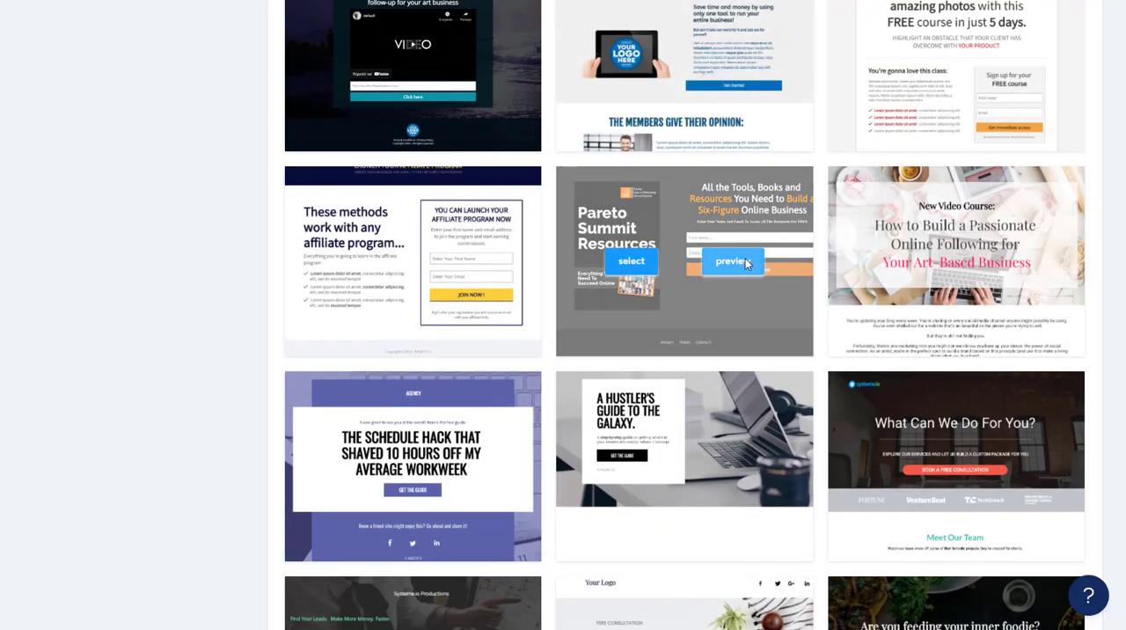
{"action": "left_click", "coordinate": [718, 260]}
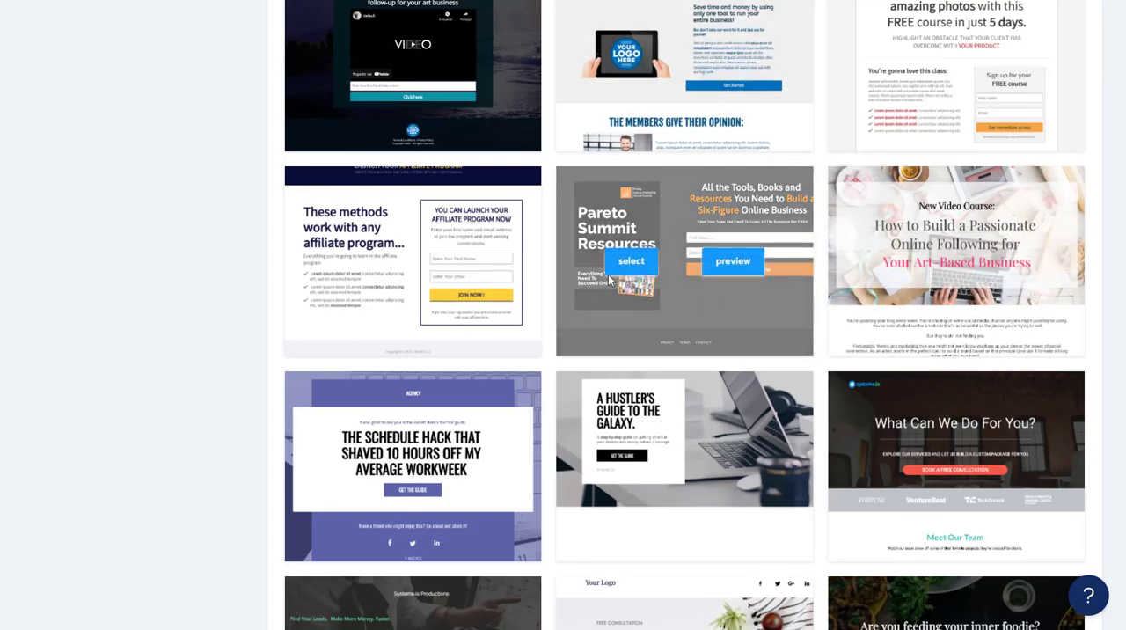
{"action": "left_click", "coordinate": [625, 262]}
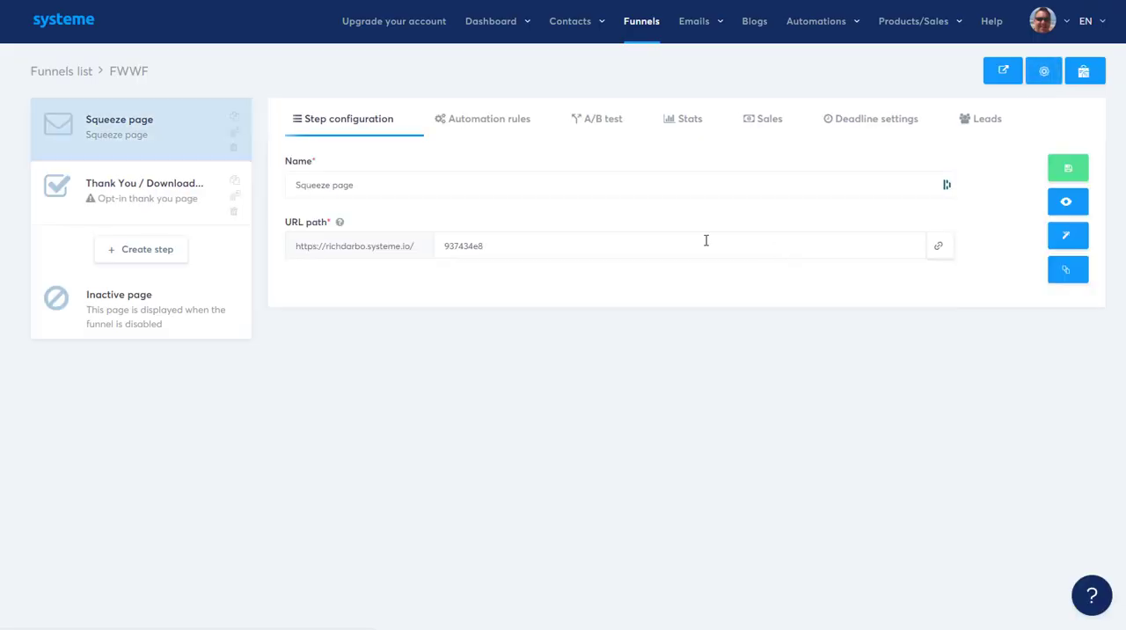
Step: Change the squeeze page's name to Squeeze page1 and open the page in the page editor
{"action": "left_click", "coordinate": [467, 191]}
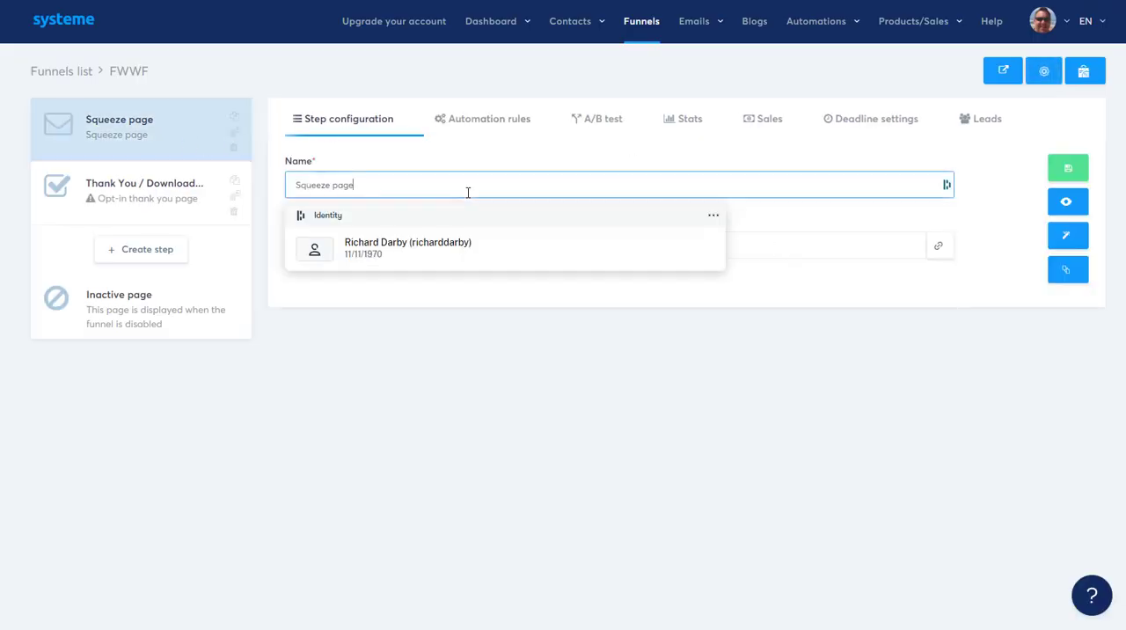
{"action": "type", "text": "1"}
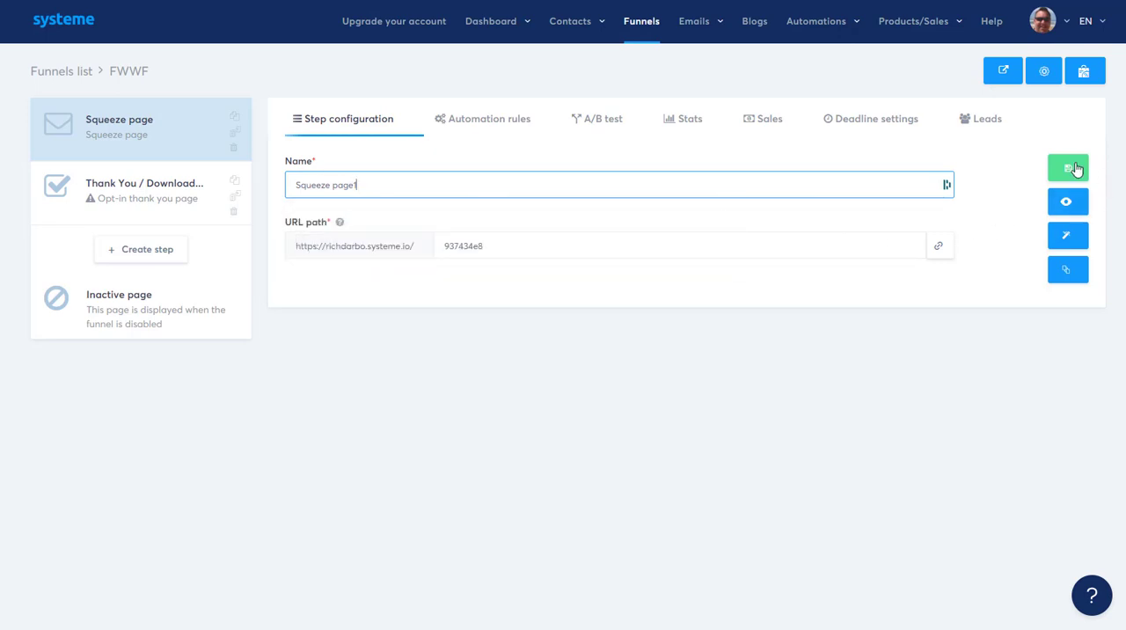
{"action": "left_click", "coordinate": [1066, 238]}
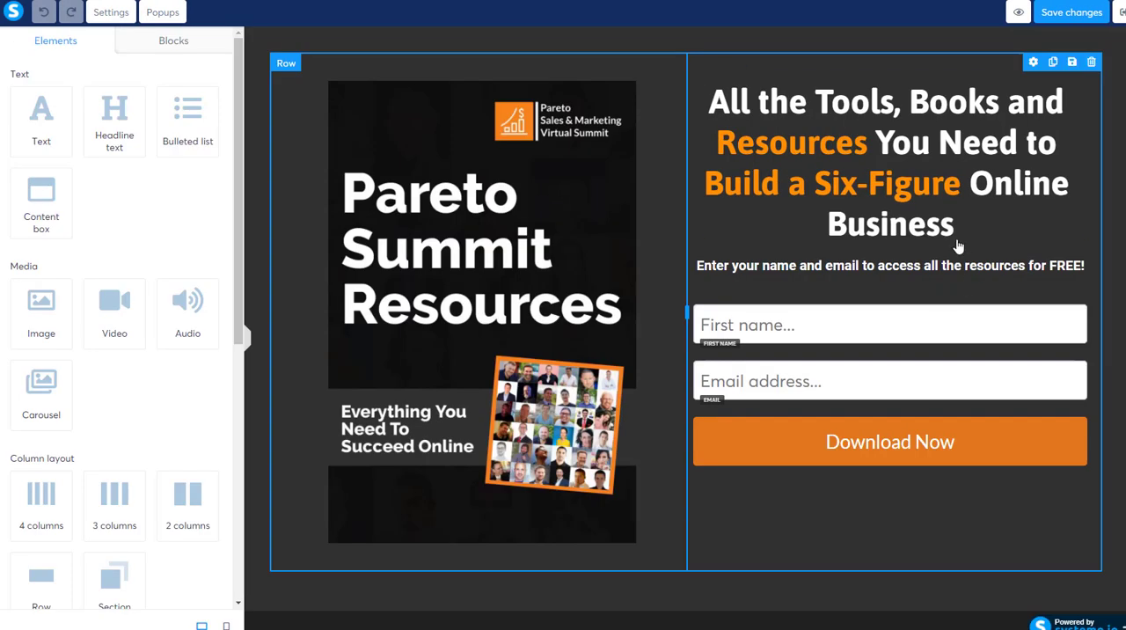
Step: View the settings of the Pareto Summit Resources image, including its available click actions
{"action": "left_click", "coordinate": [533, 249]}
{"action": "left_click", "coordinate": [591, 238]}
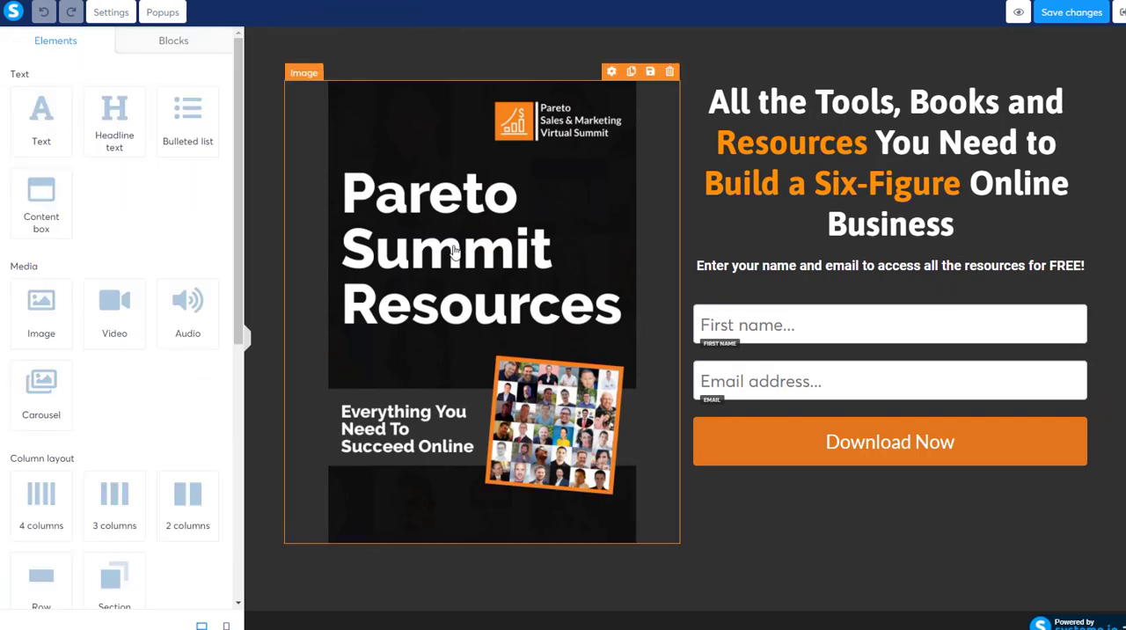
{"action": "left_click", "coordinate": [599, 269]}
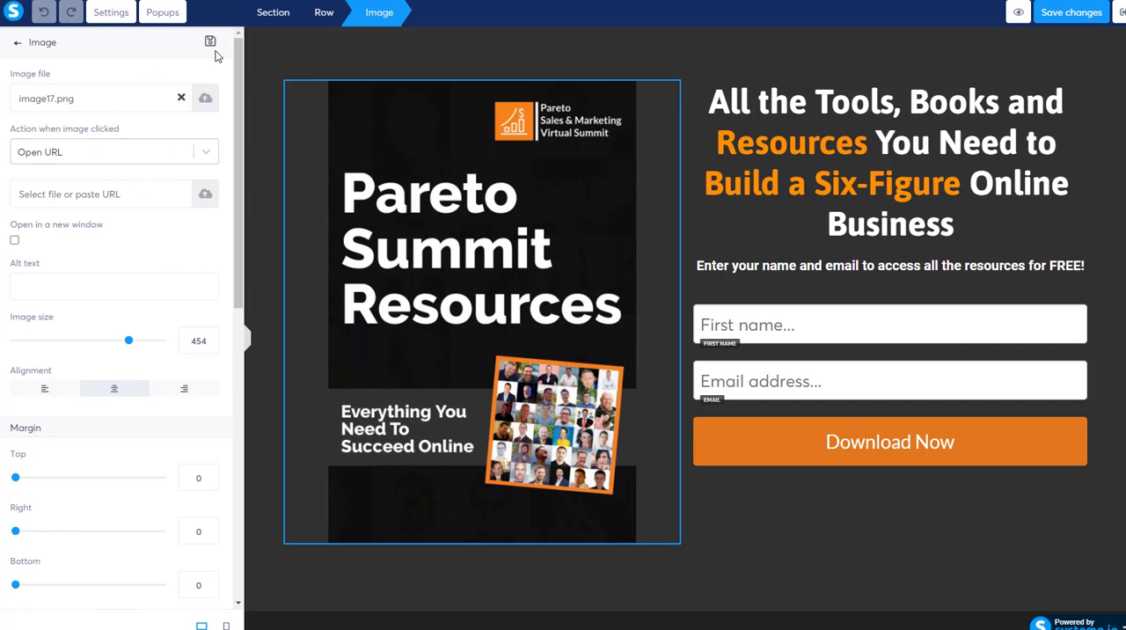
{"action": "left_click", "coordinate": [205, 153]}
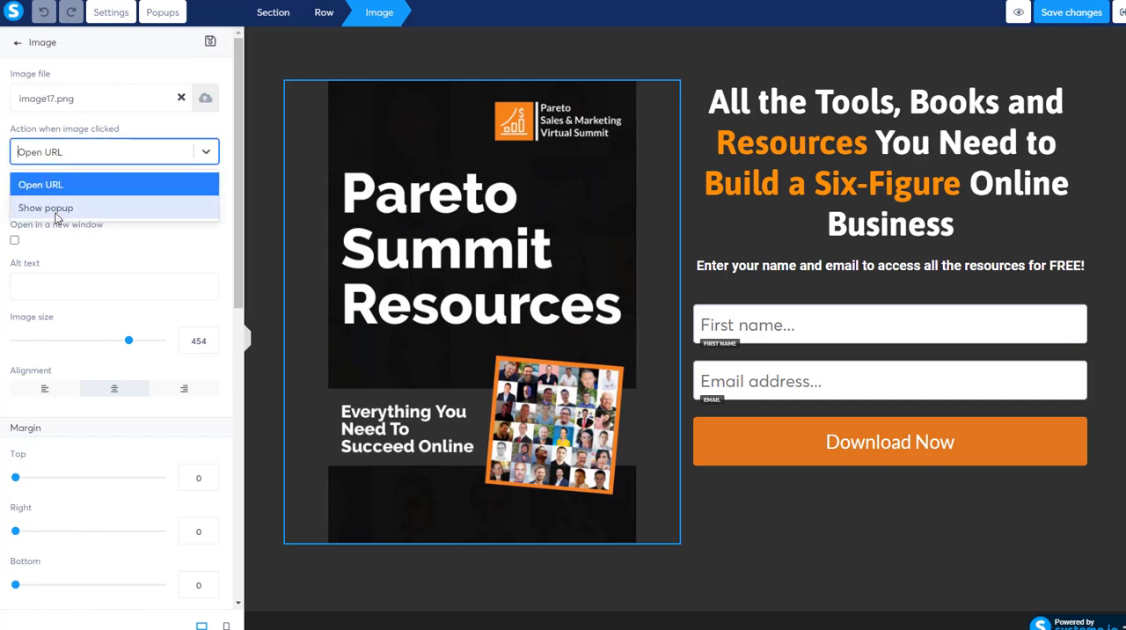
{"action": "scroll", "coordinate": [121, 334], "scroll_direction": "down", "scroll_amount": 3}
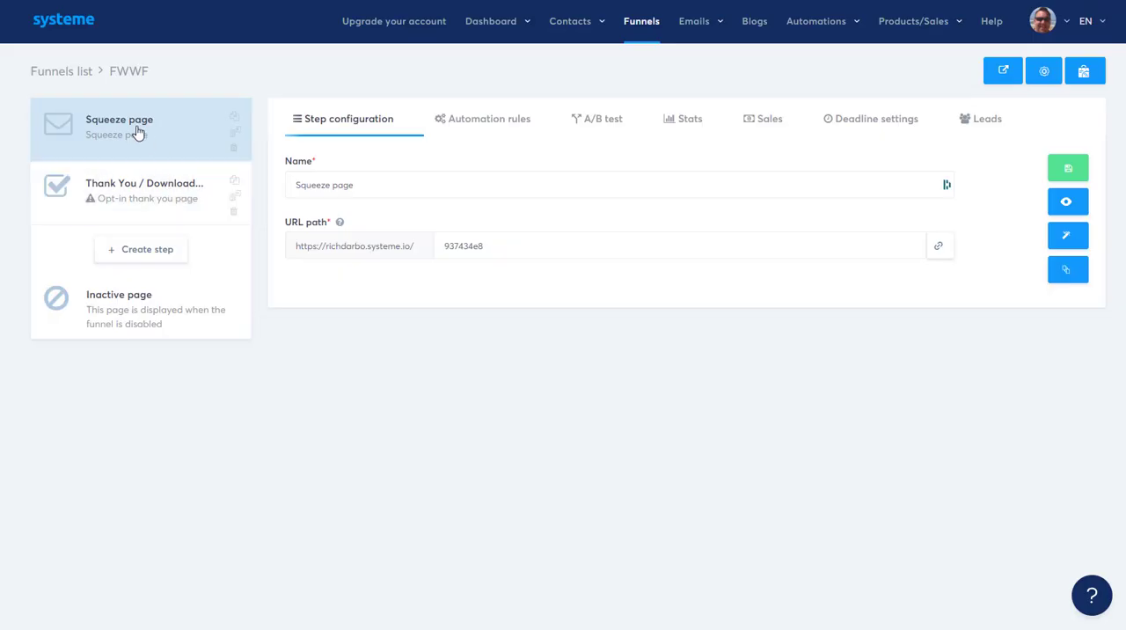
Step: Apply the Congratulations! template to the Thank You / Download Page, view it in the page editor, and return to the funnel
{"action": "left_click", "coordinate": [140, 177]}
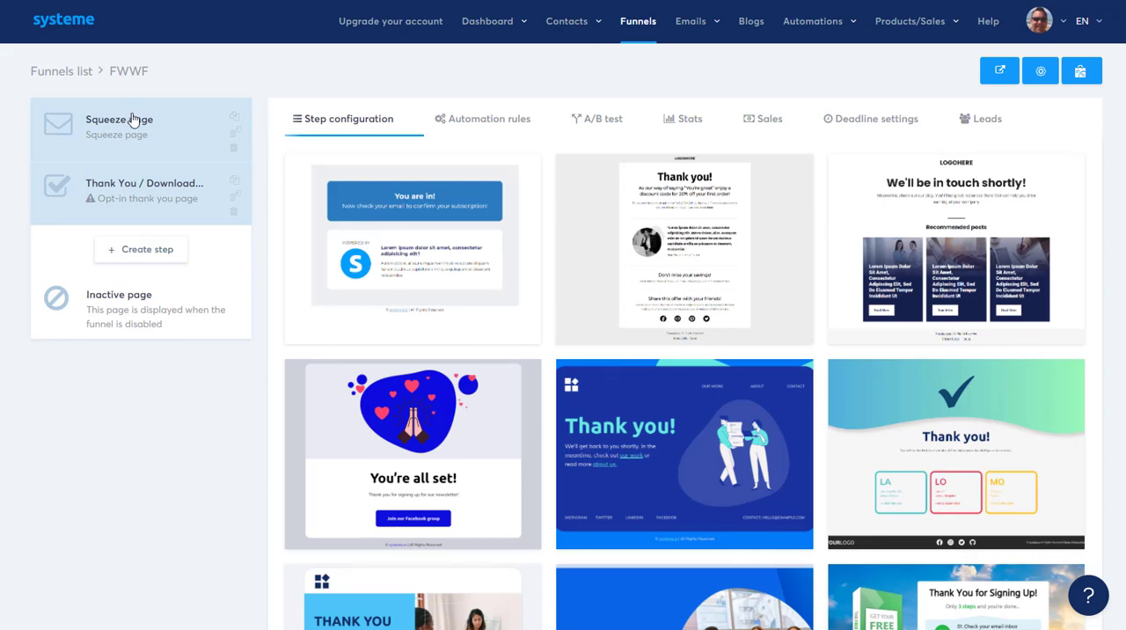
{"action": "mouse_move", "coordinate": [737, 275]}
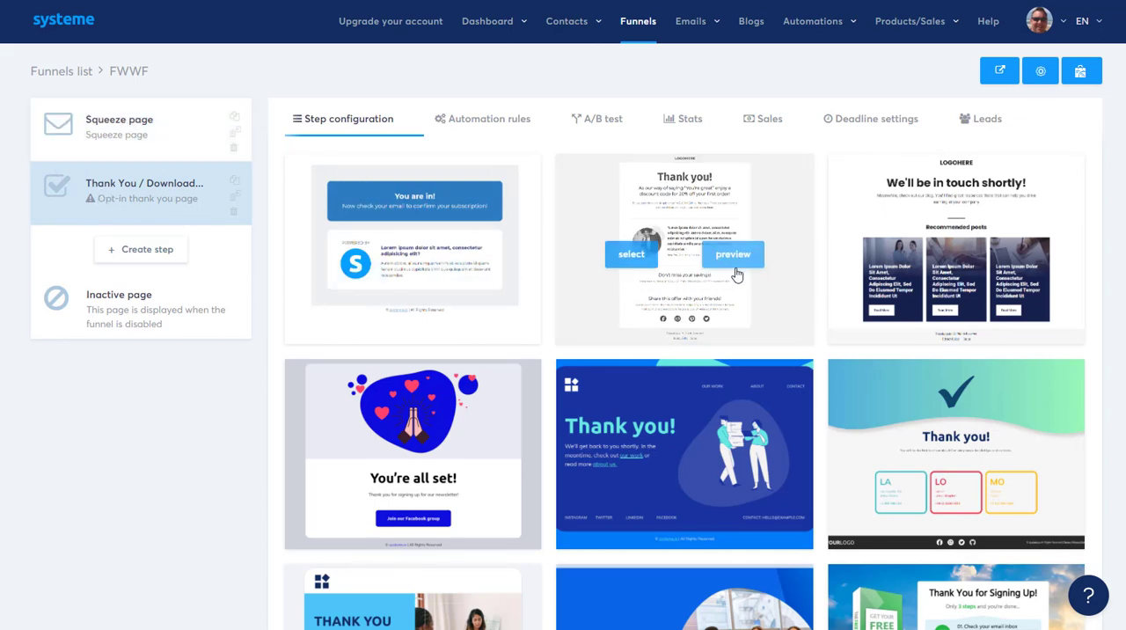
{"action": "scroll", "coordinate": [761, 221], "scroll_direction": "down", "scroll_amount": 4}
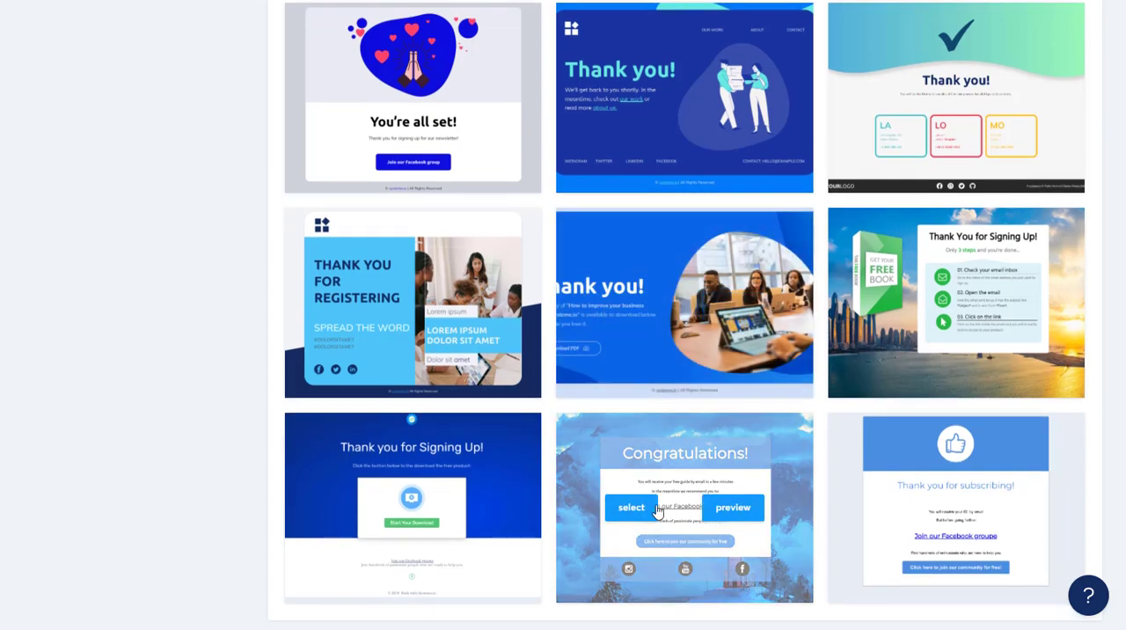
{"action": "left_click", "coordinate": [652, 506]}
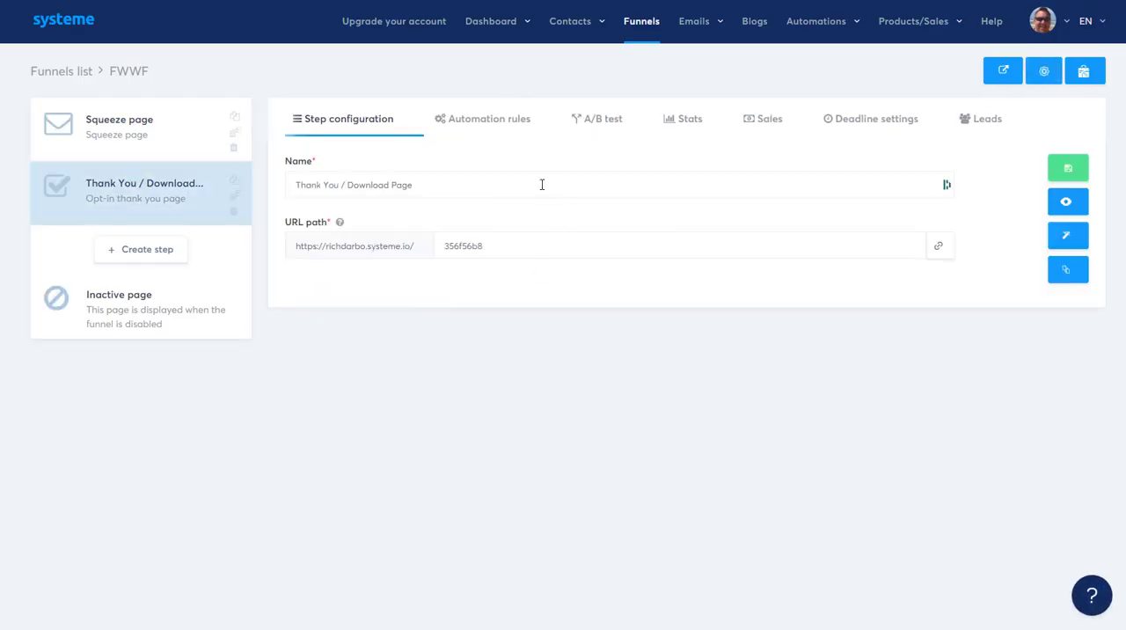
{"action": "left_click", "coordinate": [1066, 235]}
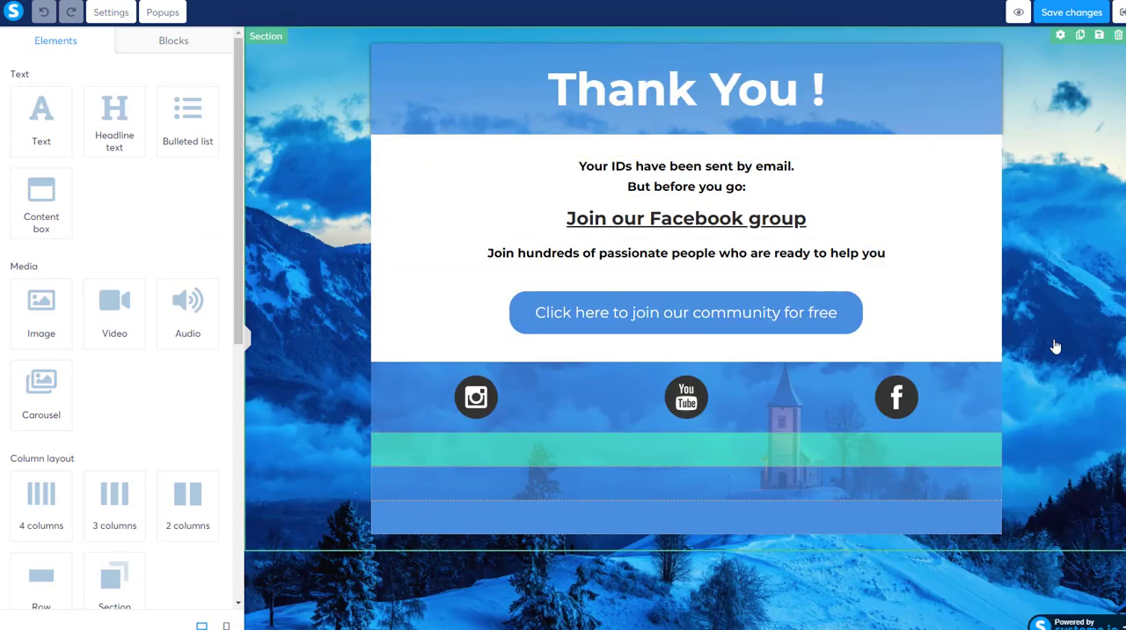
{"action": "left_click", "coordinate": [16, 1]}
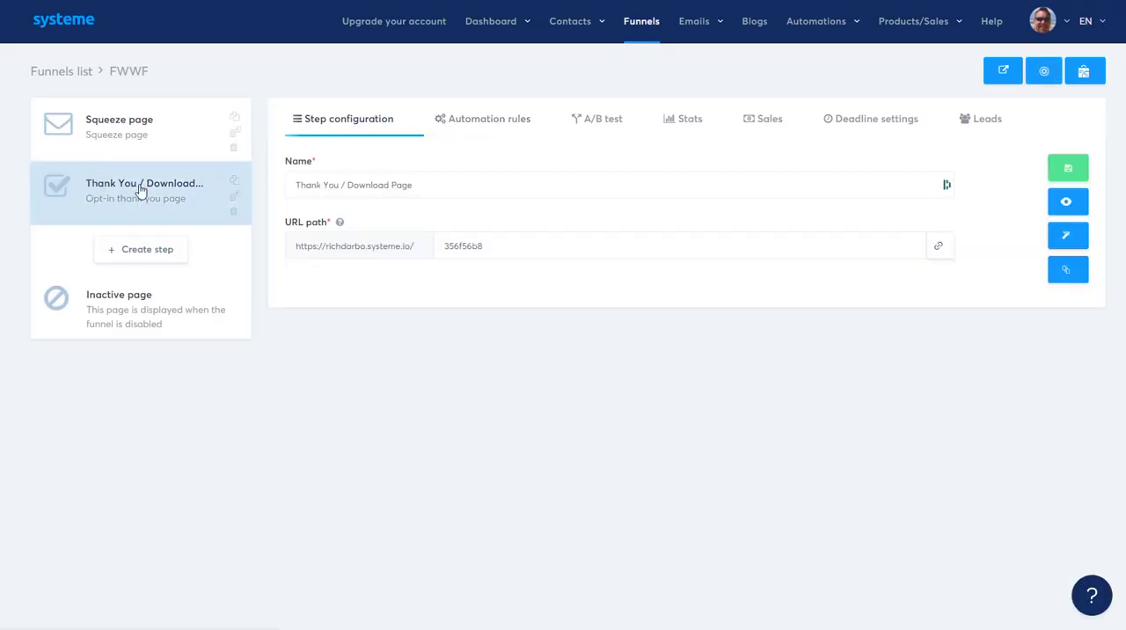
Step: View the FWWF funnel's automation rules, A/B test, stats and sales pages
{"action": "left_click", "coordinate": [506, 123]}
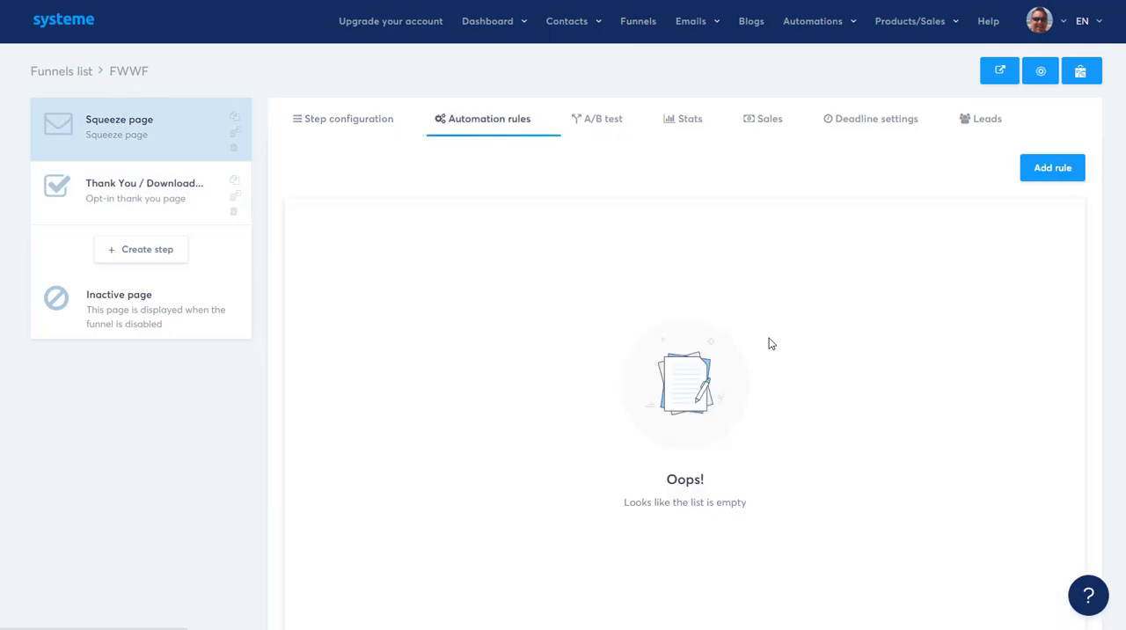
{"action": "left_click", "coordinate": [606, 121]}
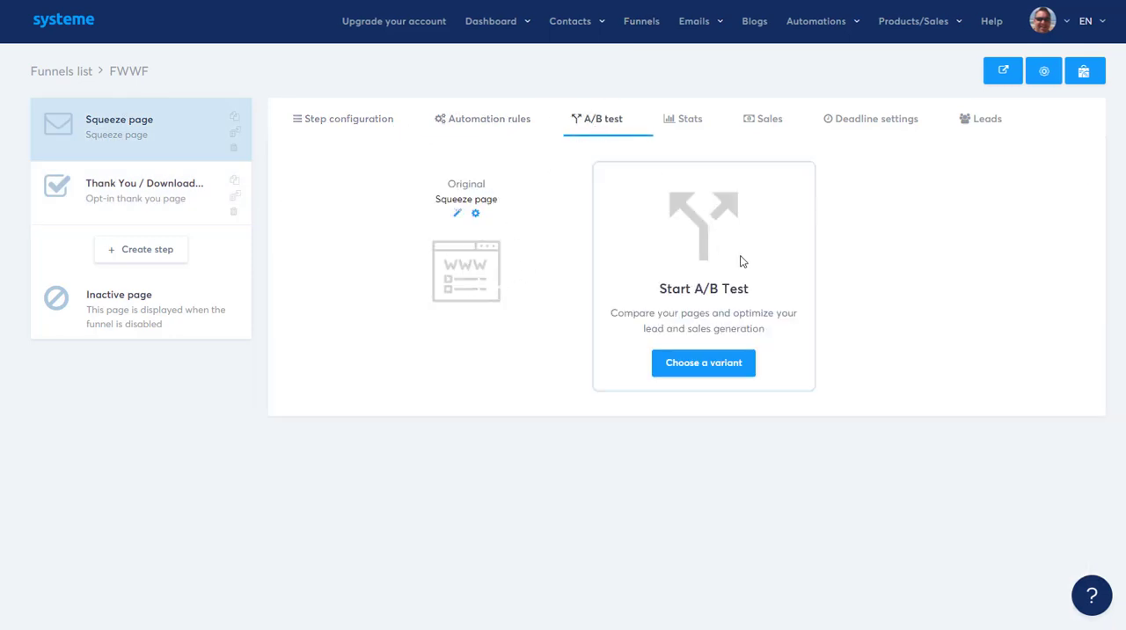
{"action": "left_click", "coordinate": [693, 119]}
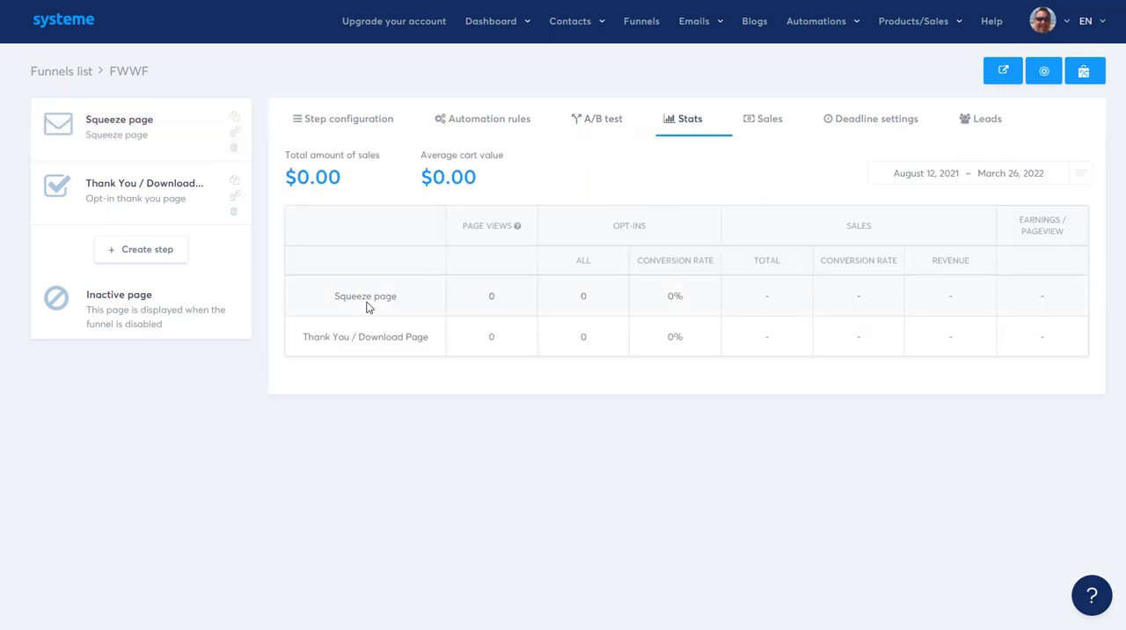
{"action": "left_click", "coordinate": [756, 125]}
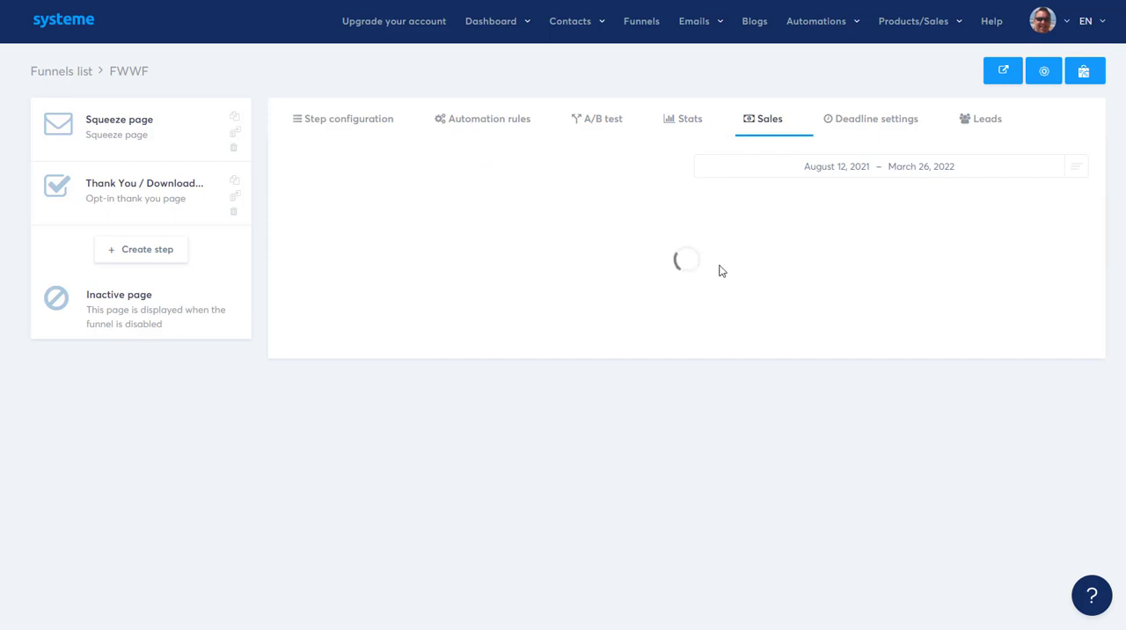
Step: View the FWWF funnel's deadline settings and leads, and return to the squeeze page's configuration
{"action": "left_click", "coordinate": [855, 124]}
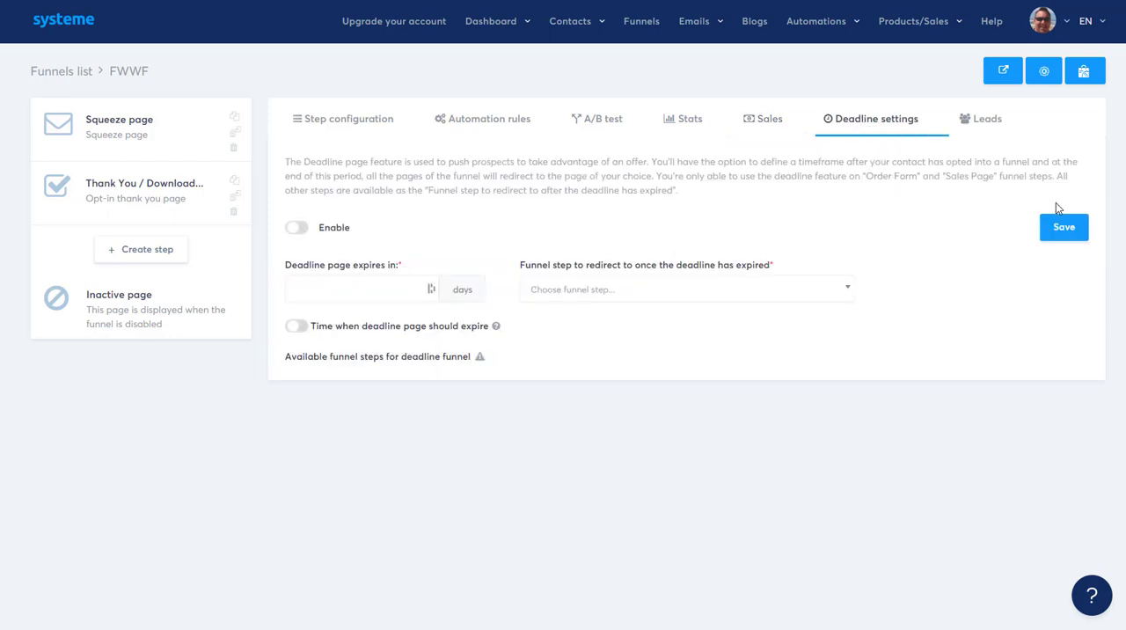
{"action": "left_click", "coordinate": [983, 133]}
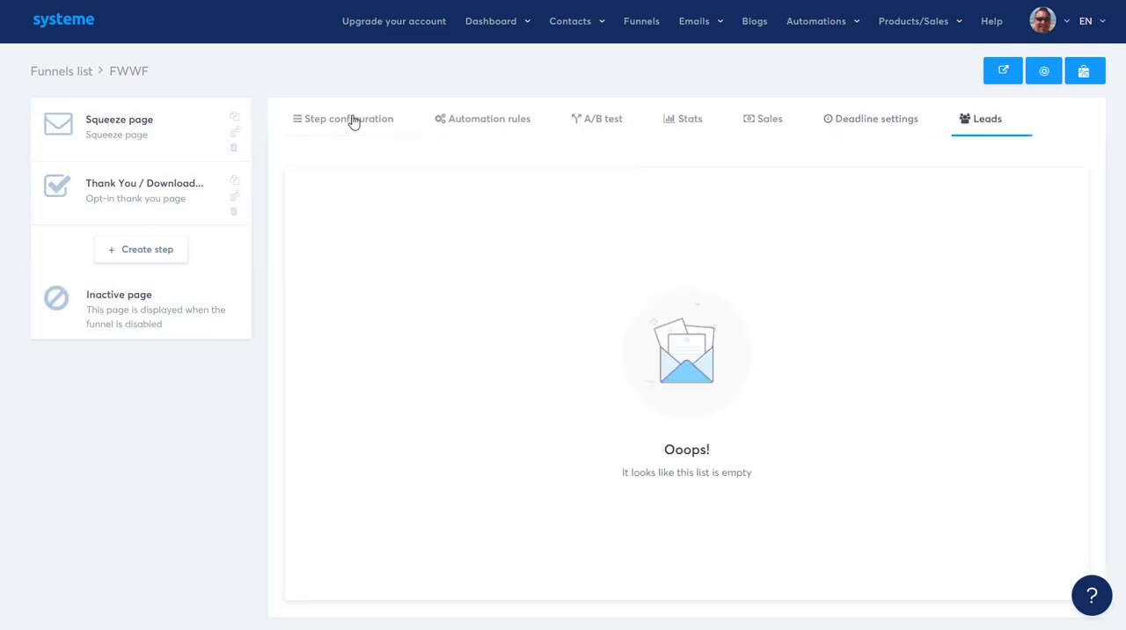
{"action": "left_click", "coordinate": [95, 144]}
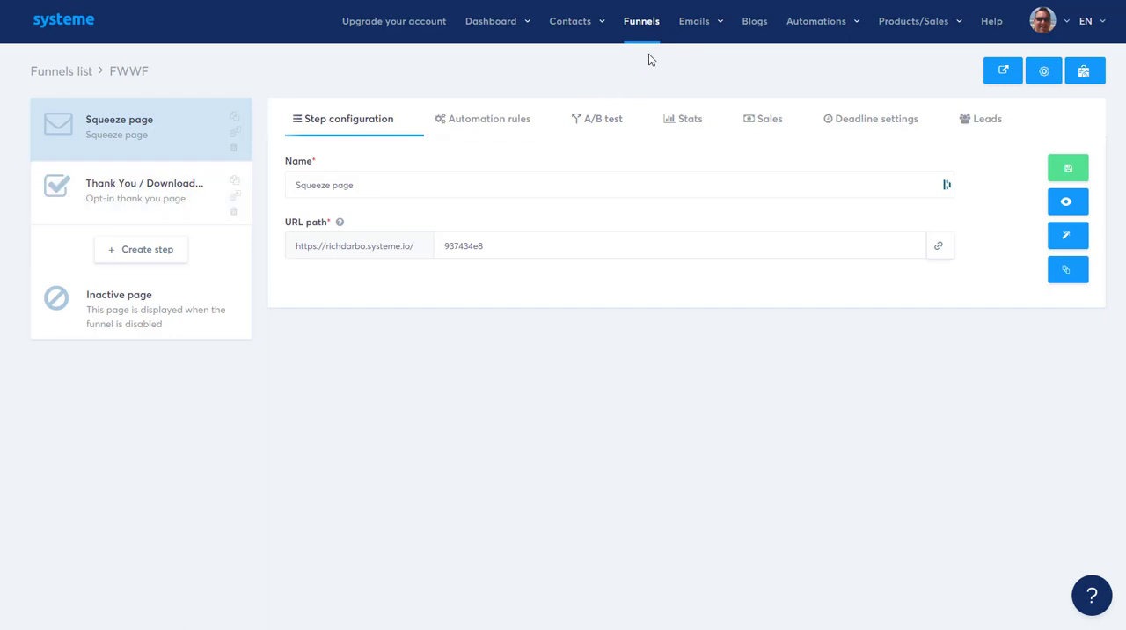
Step: View the newsletters page and the newsletter creation form with its editor and template options, and close the form
{"action": "mouse_move", "coordinate": [706, 27]}
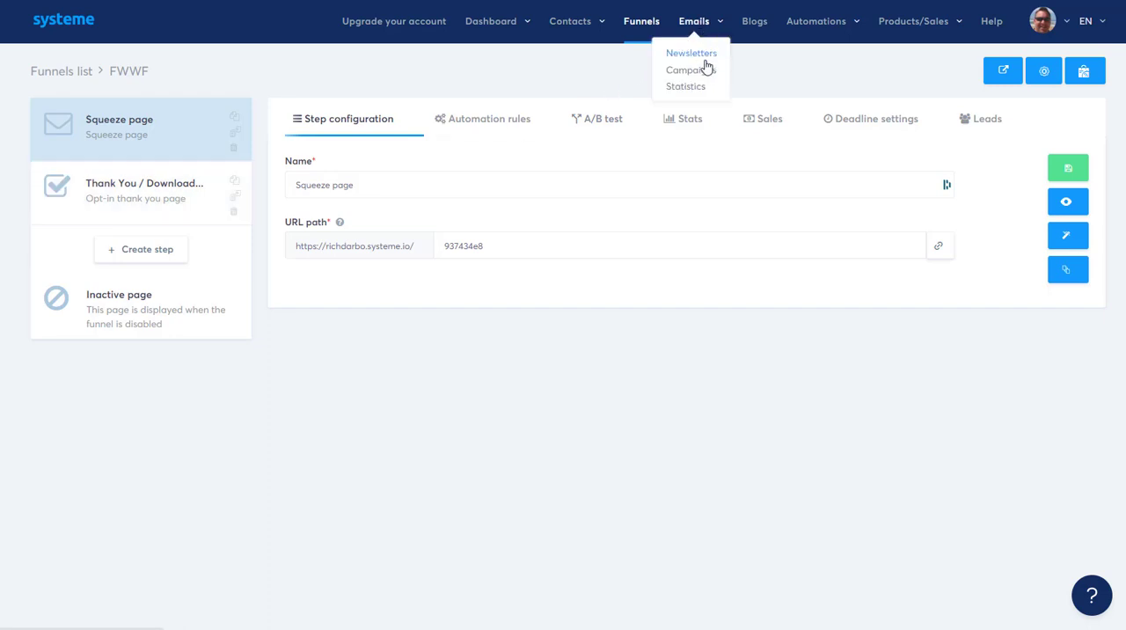
{"action": "left_click", "coordinate": [692, 54]}
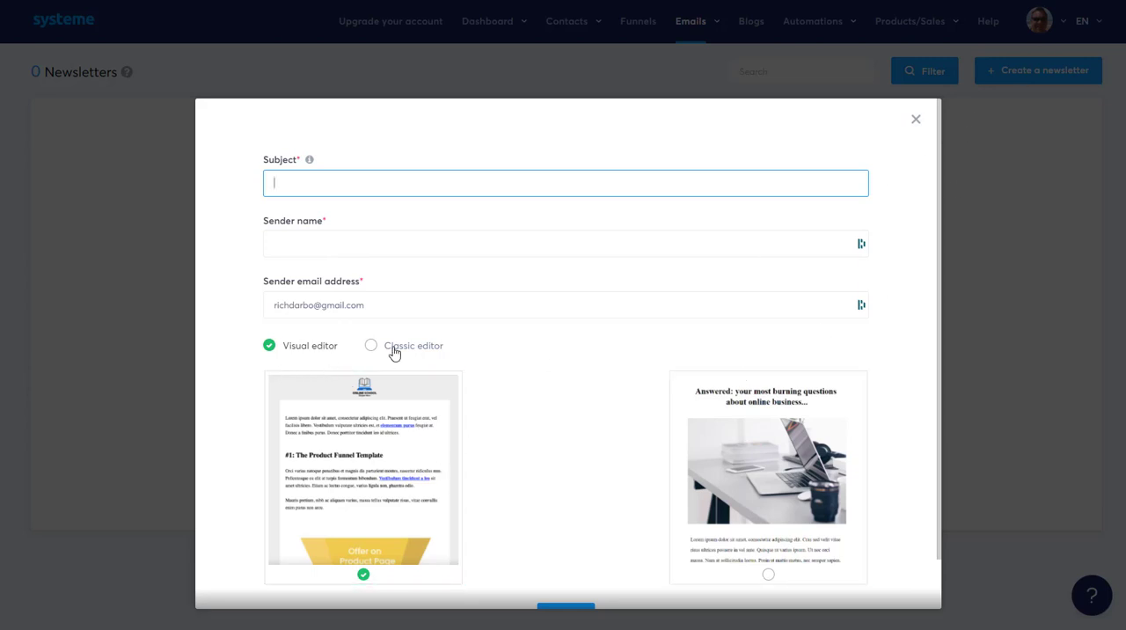
{"action": "left_click", "coordinate": [917, 120]}
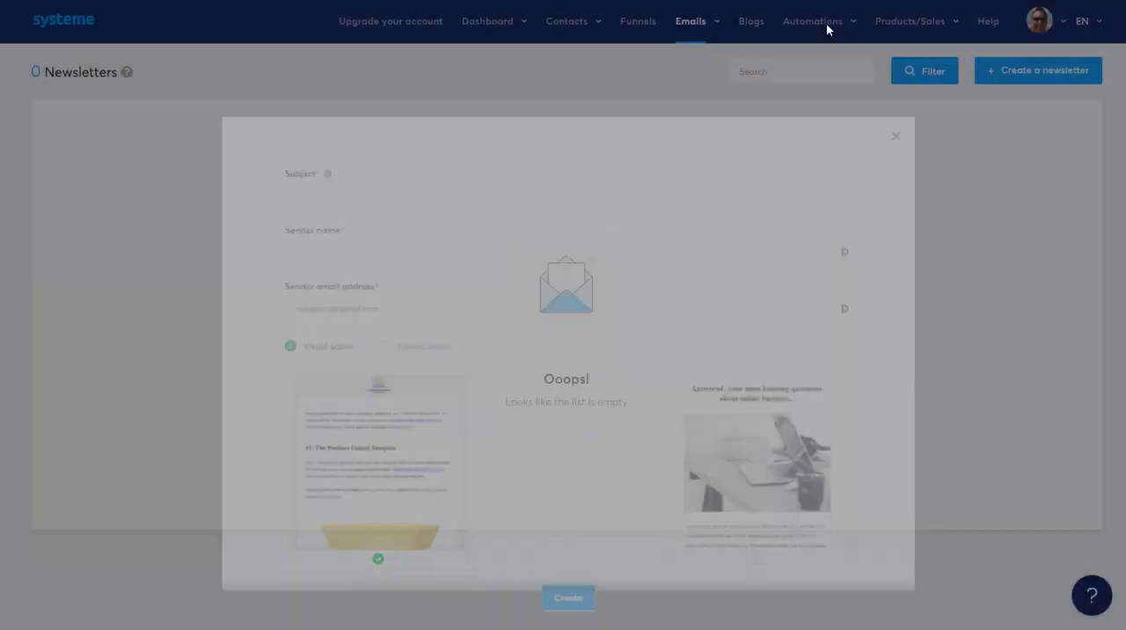
Step: View the list of email campaigns and the email statistics dashboard
{"action": "mouse_move", "coordinate": [699, 41]}
{"action": "left_click", "coordinate": [685, 72]}
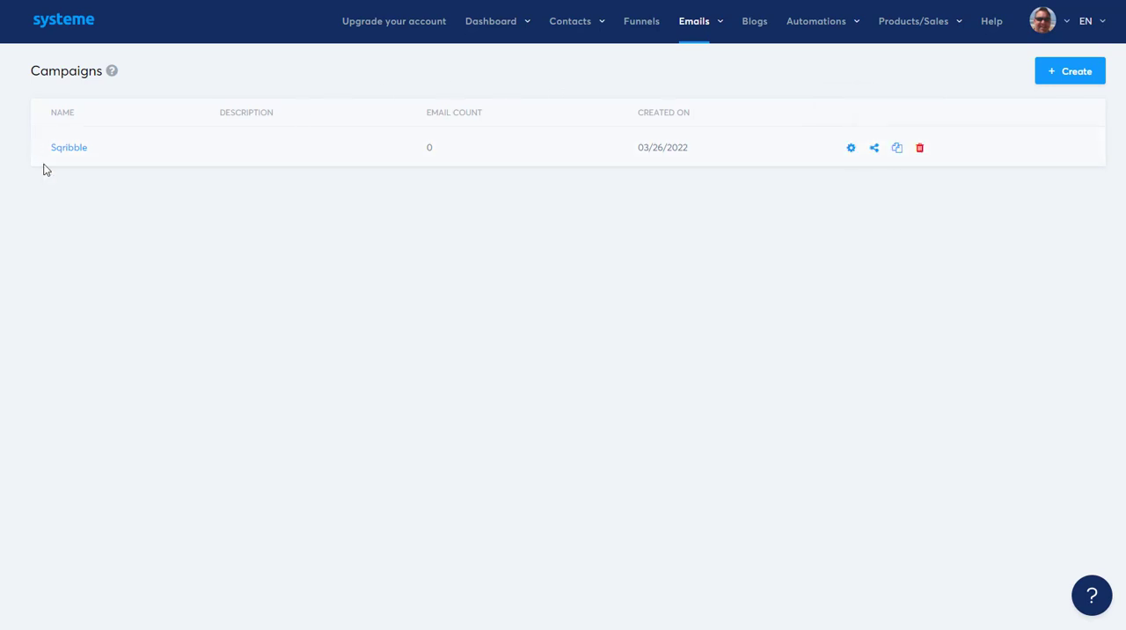
{"action": "mouse_move", "coordinate": [693, 33]}
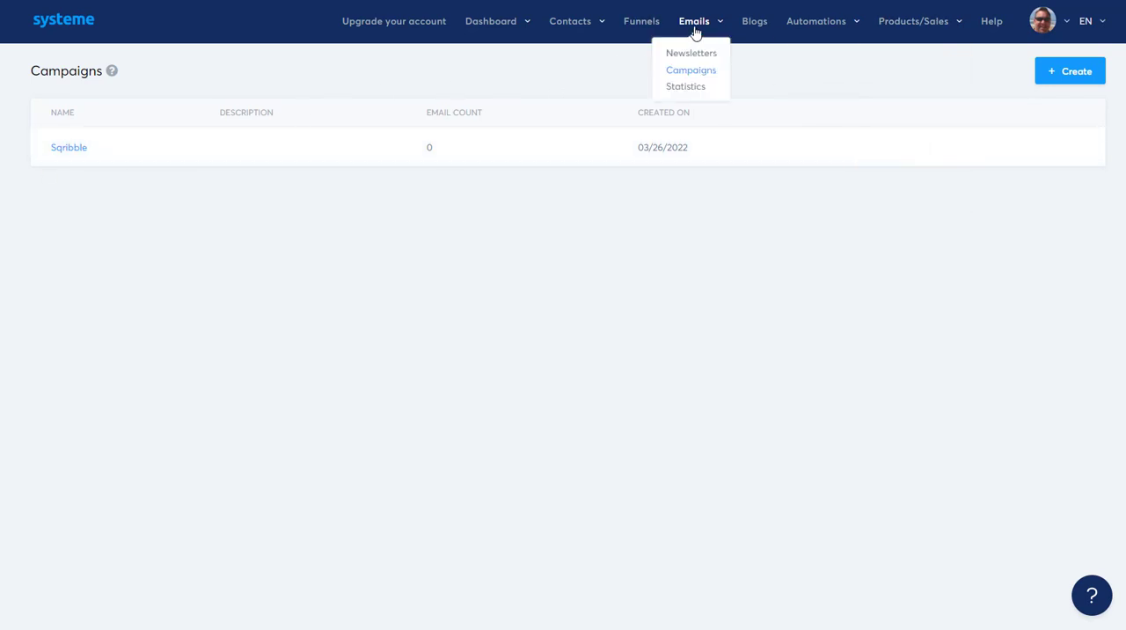
{"action": "left_click", "coordinate": [686, 87]}
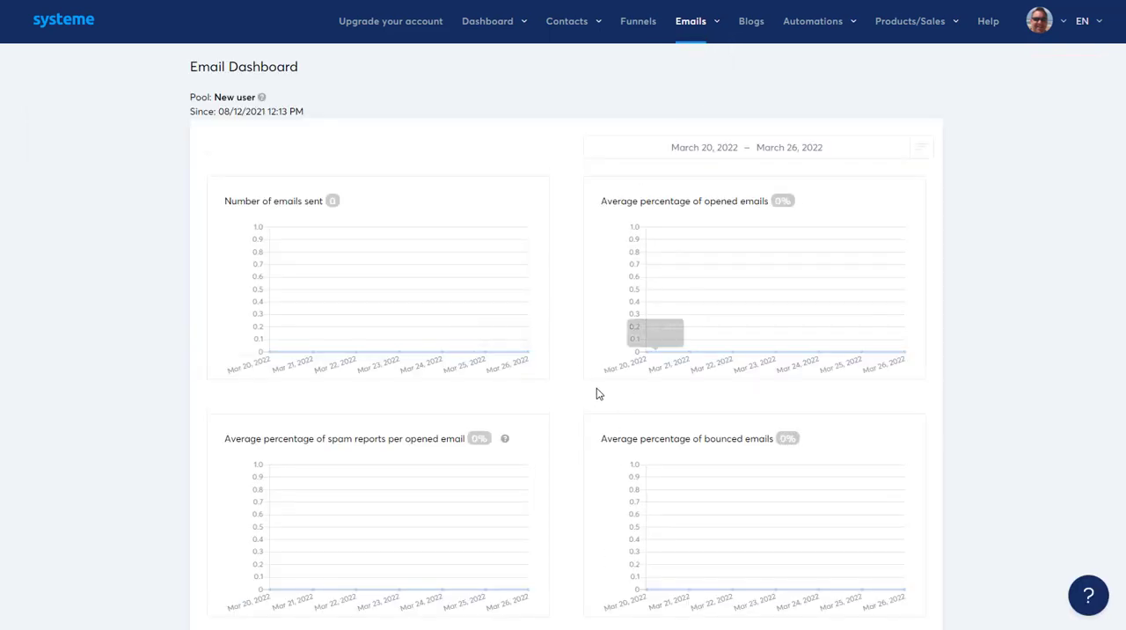
Step: Go to the blogs page, start a new blog named BLOG 13, and check the available blog domains
{"action": "left_click", "coordinate": [754, 32]}
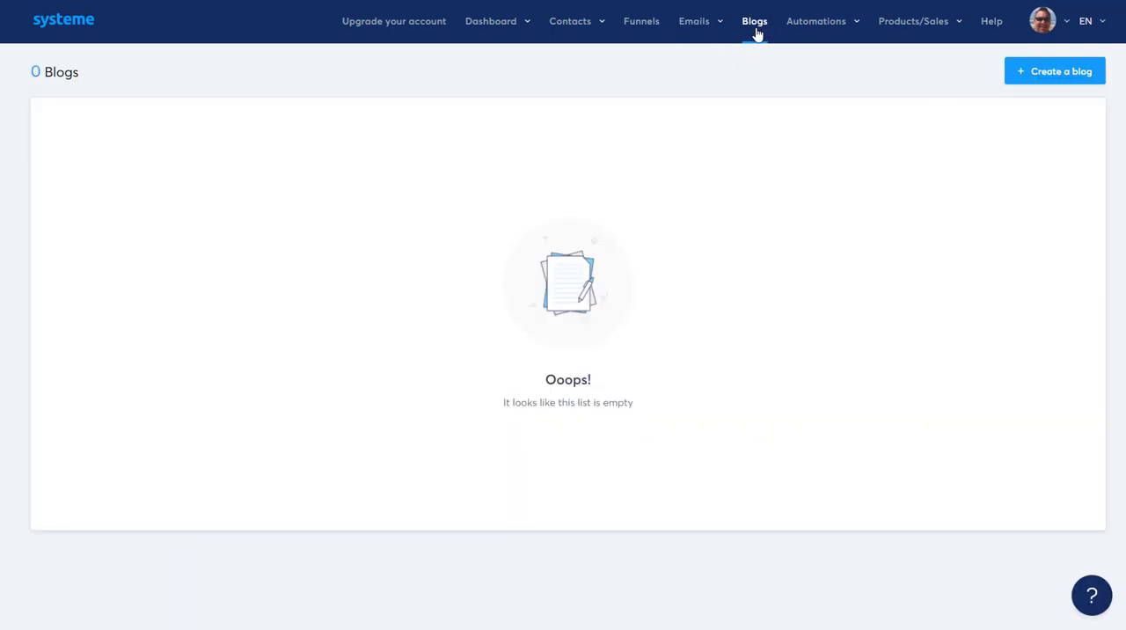
{"action": "left_click", "coordinate": [1052, 67]}
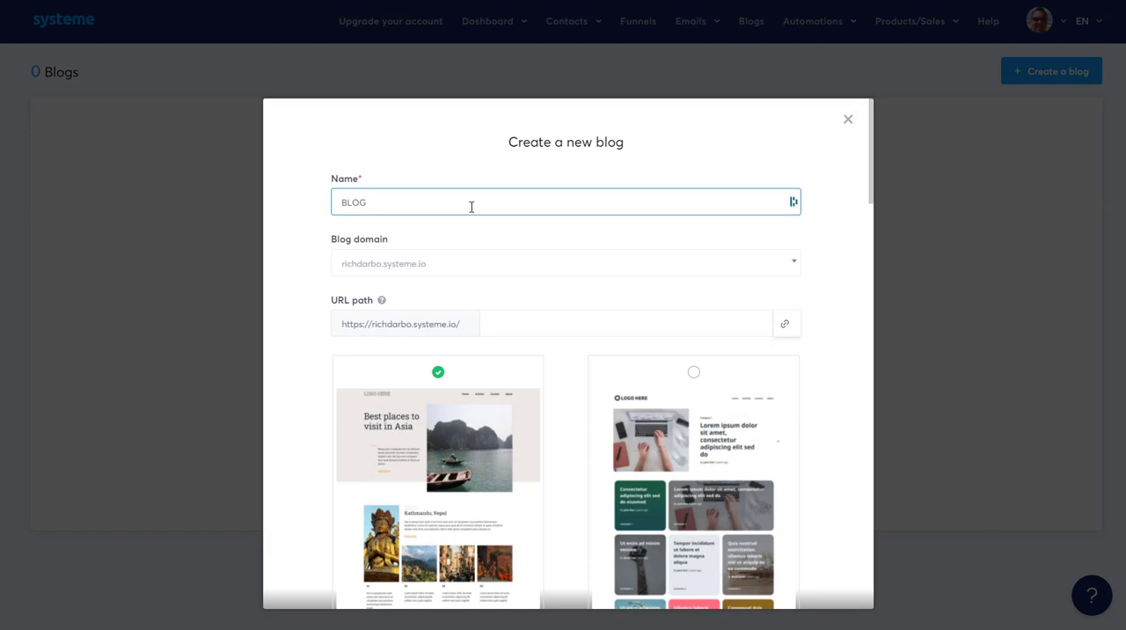
{"action": "left_click", "coordinate": [454, 268]}
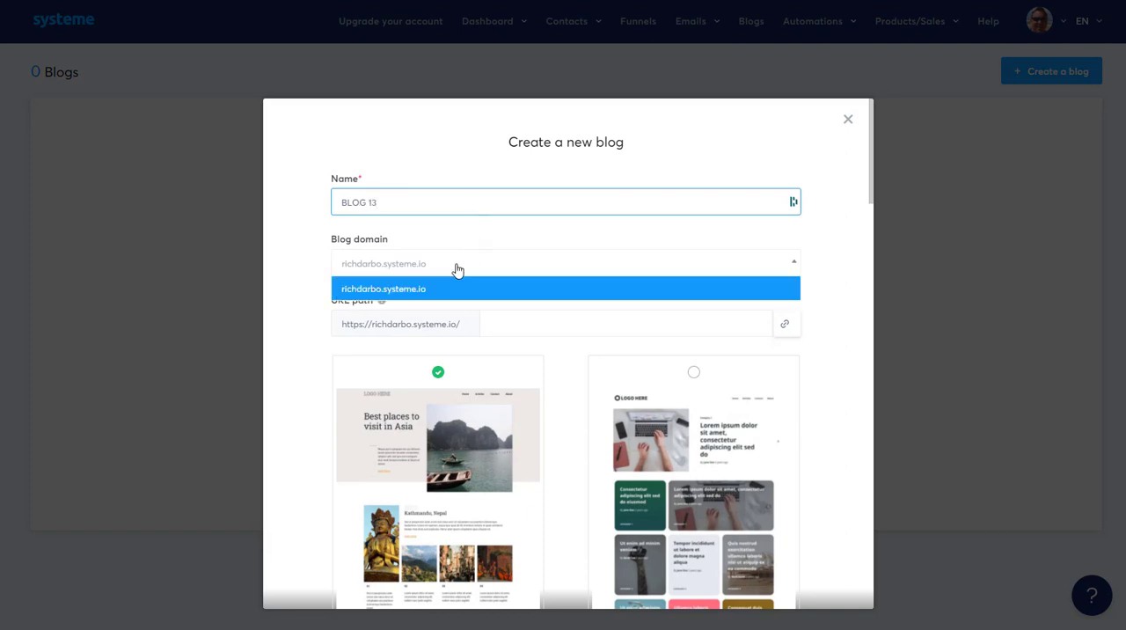
{"action": "left_click", "coordinate": [453, 269]}
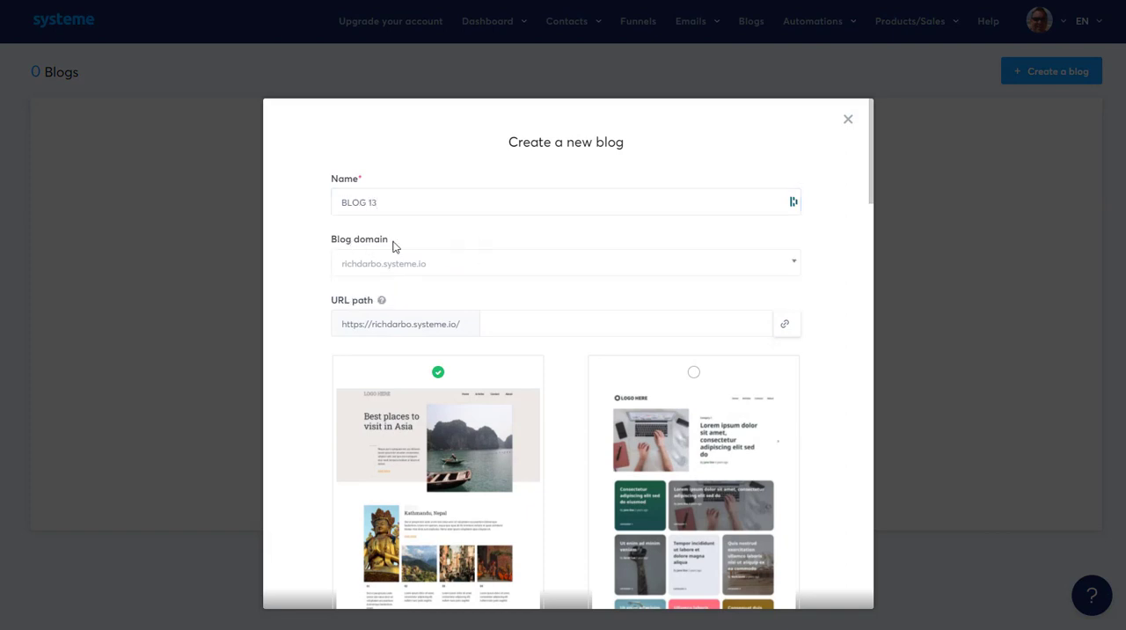
{"action": "left_click", "coordinate": [540, 326]}
Step: Preview the dark magazine-style blog template from its header through the posts to the footer, and close the preview
{"action": "scroll", "coordinate": [533, 492], "scroll_direction": "down", "scroll_amount": 10}
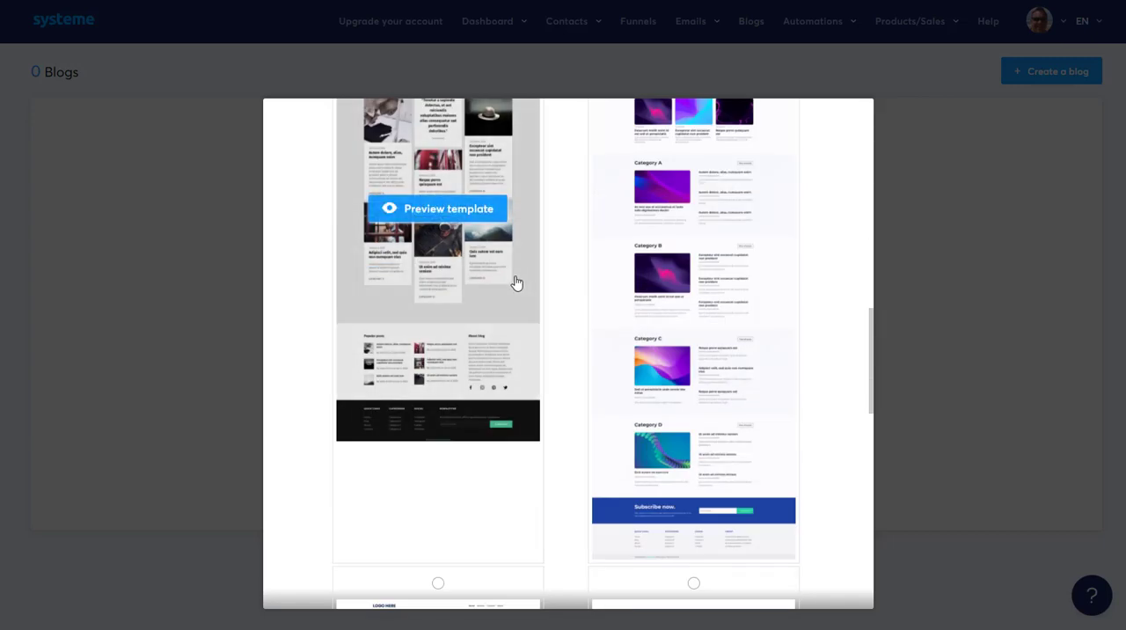
{"action": "scroll", "coordinate": [516, 282], "scroll_direction": "up", "scroll_amount": 1}
{"action": "left_click", "coordinate": [479, 280]}
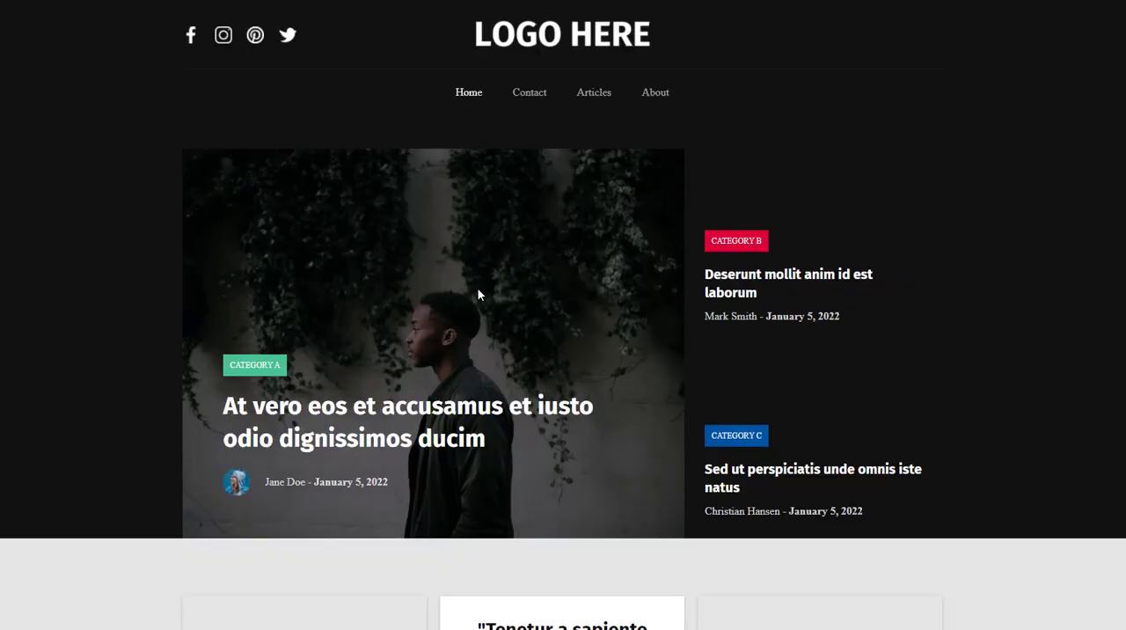
{"action": "scroll", "coordinate": [665, 362], "scroll_direction": "down", "scroll_amount": 8}
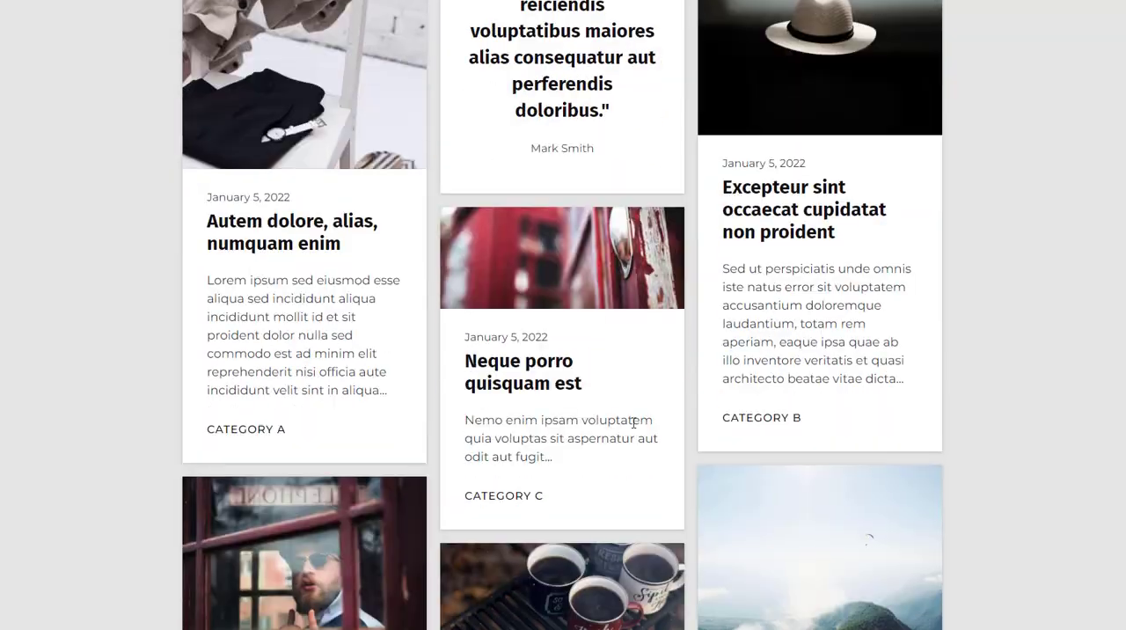
{"action": "scroll", "coordinate": [744, 317], "scroll_direction": "down", "scroll_amount": 10}
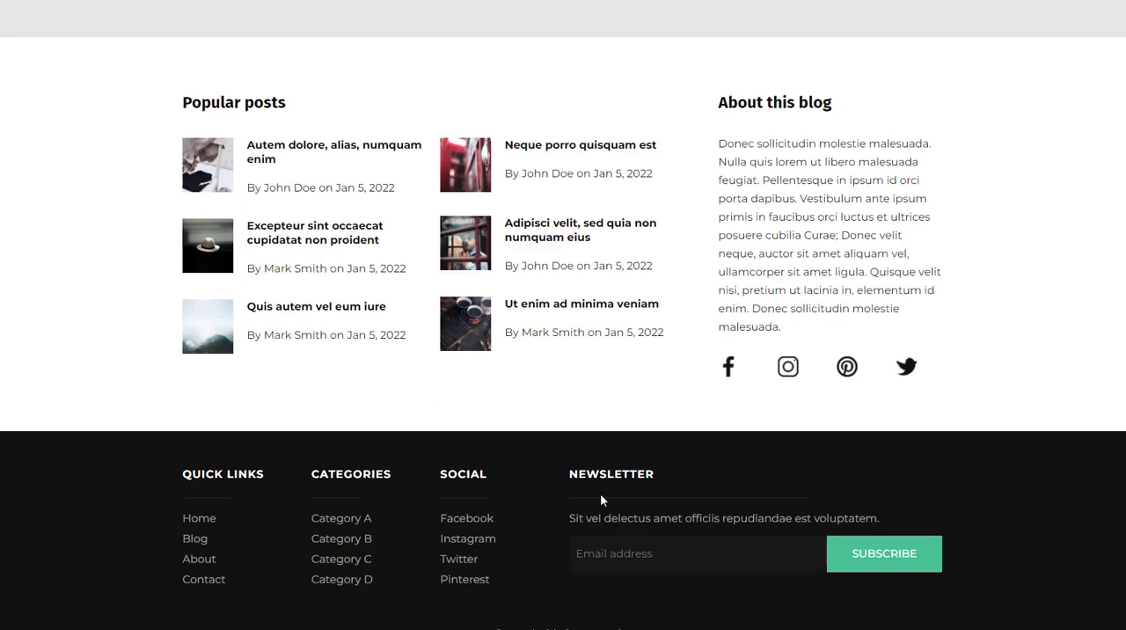
{"action": "scroll", "coordinate": [537, 506], "scroll_direction": "up", "scroll_amount": 20}
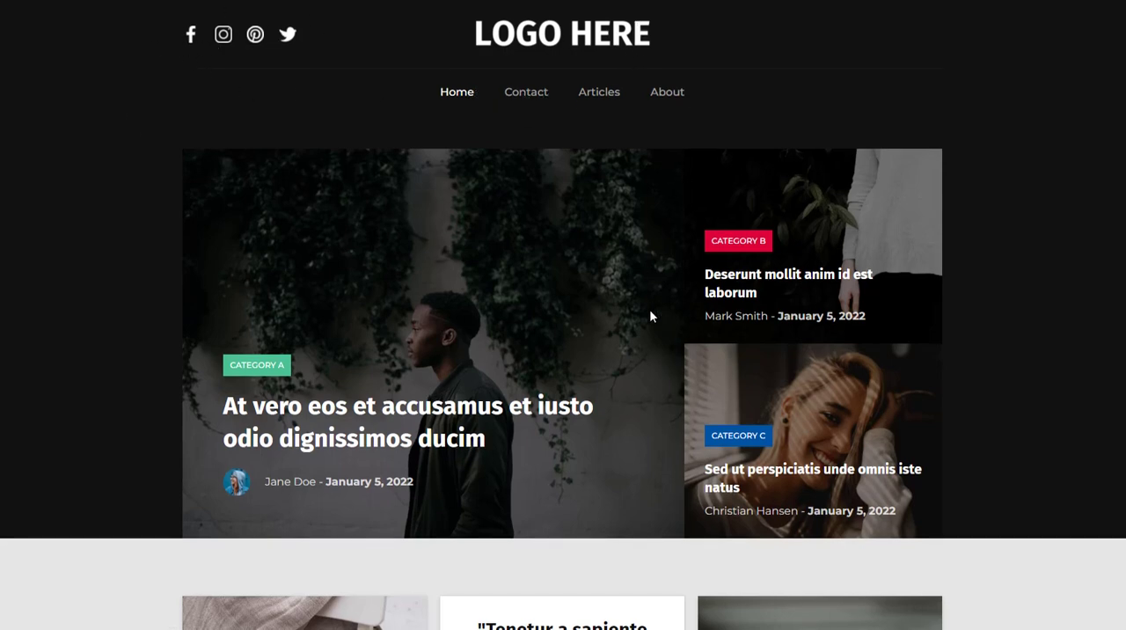
{"action": "scroll", "coordinate": [816, 338], "scroll_direction": "down", "scroll_amount": 3}
{"action": "scroll", "coordinate": [816, 339], "scroll_direction": "down", "scroll_amount": 3}
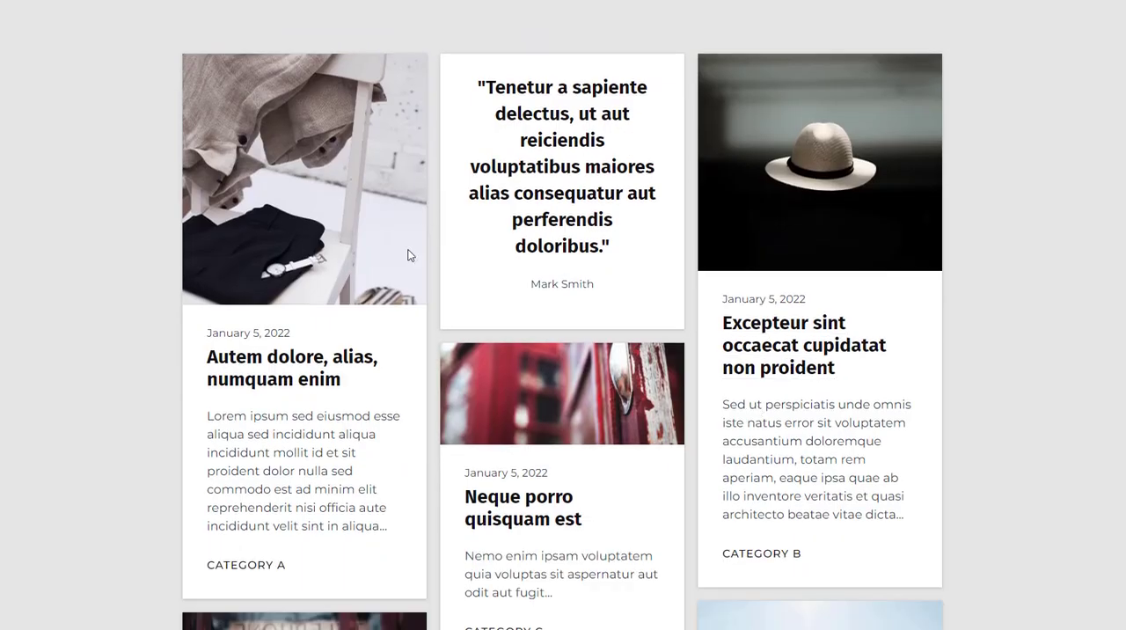
{"action": "scroll", "coordinate": [498, 195], "scroll_direction": "down", "scroll_amount": 11}
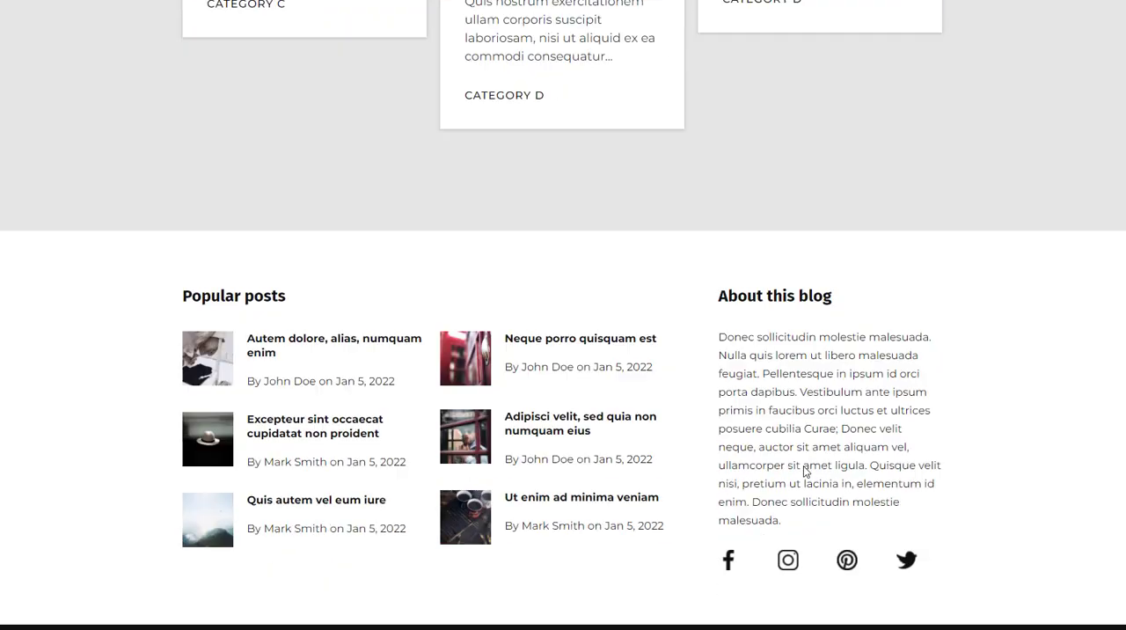
{"action": "scroll", "coordinate": [804, 471], "scroll_direction": "down", "scroll_amount": 2}
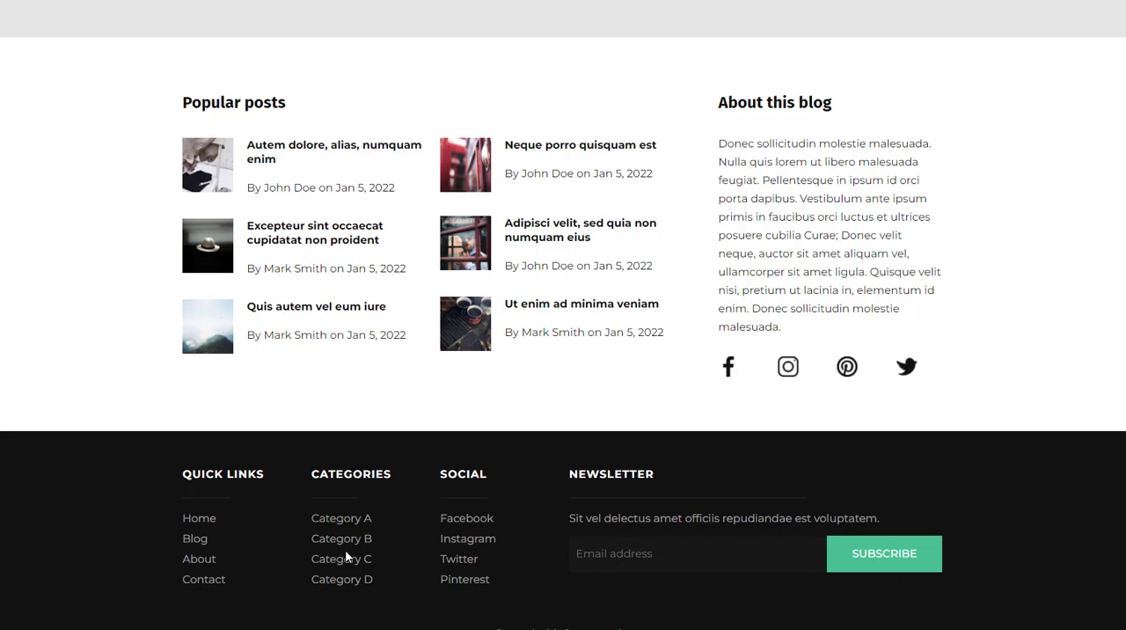
{"action": "scroll", "coordinate": [551, 552], "scroll_direction": "up", "scroll_amount": 20}
{"action": "key", "text": "ctrl+w"}
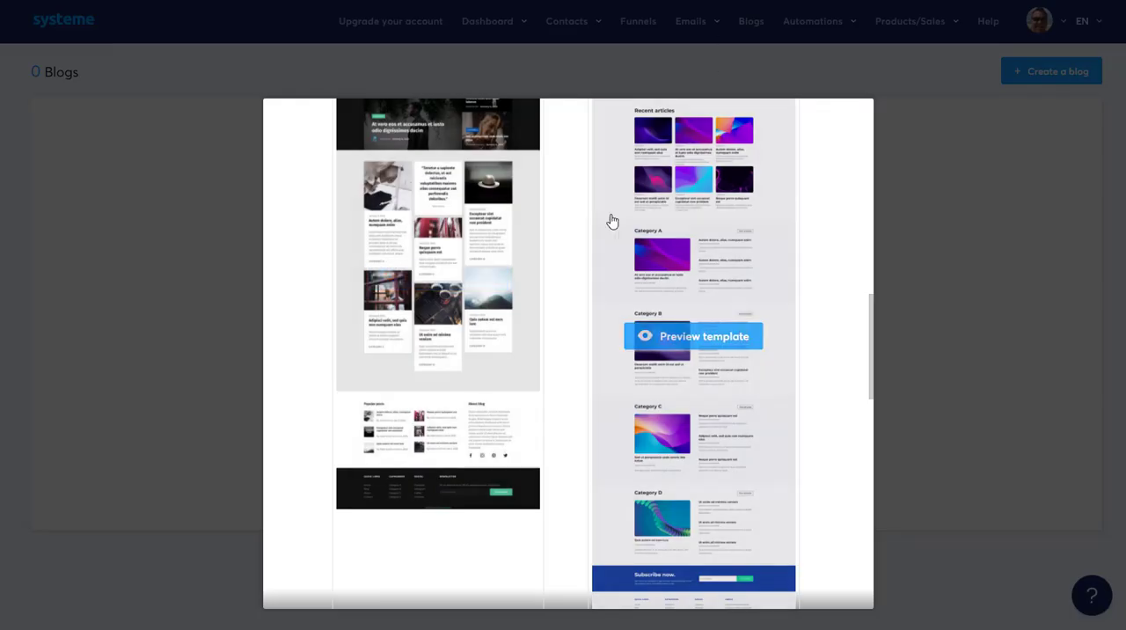
Step: Preview the Explore the Universe Today! blog template, return to the template list, and leave the blog creation form
{"action": "scroll", "coordinate": [651, 263], "scroll_direction": "up", "scroll_amount": 1}
{"action": "scroll", "coordinate": [703, 342], "scroll_direction": "down", "scroll_amount": 2}
{"action": "left_click", "coordinate": [677, 272]}
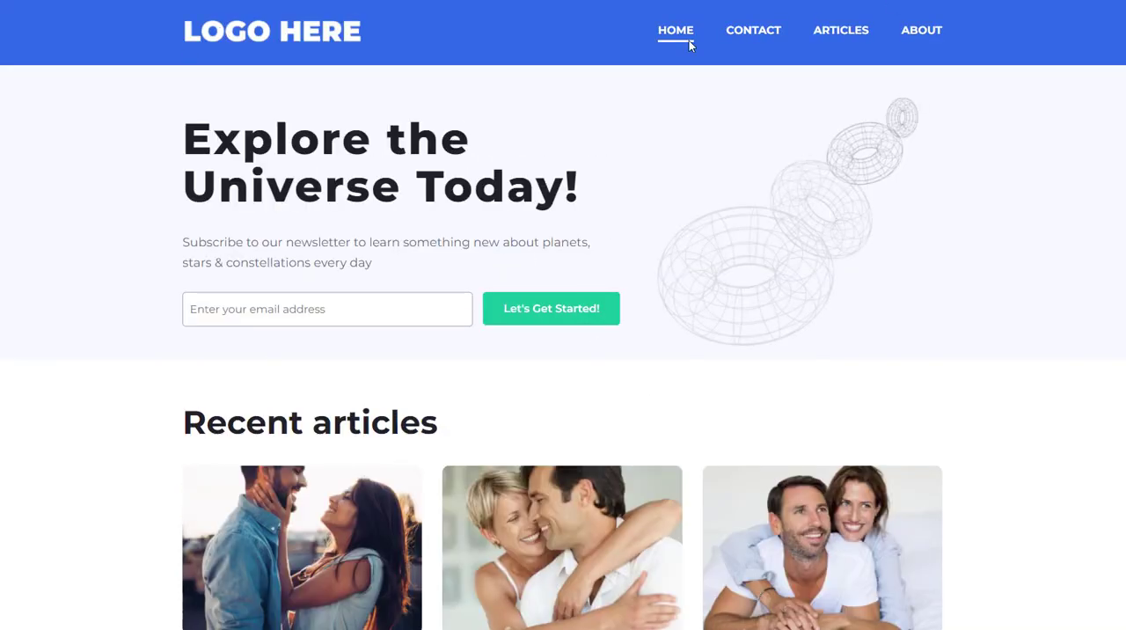
{"action": "scroll", "coordinate": [853, 437], "scroll_direction": "down", "scroll_amount": 20}
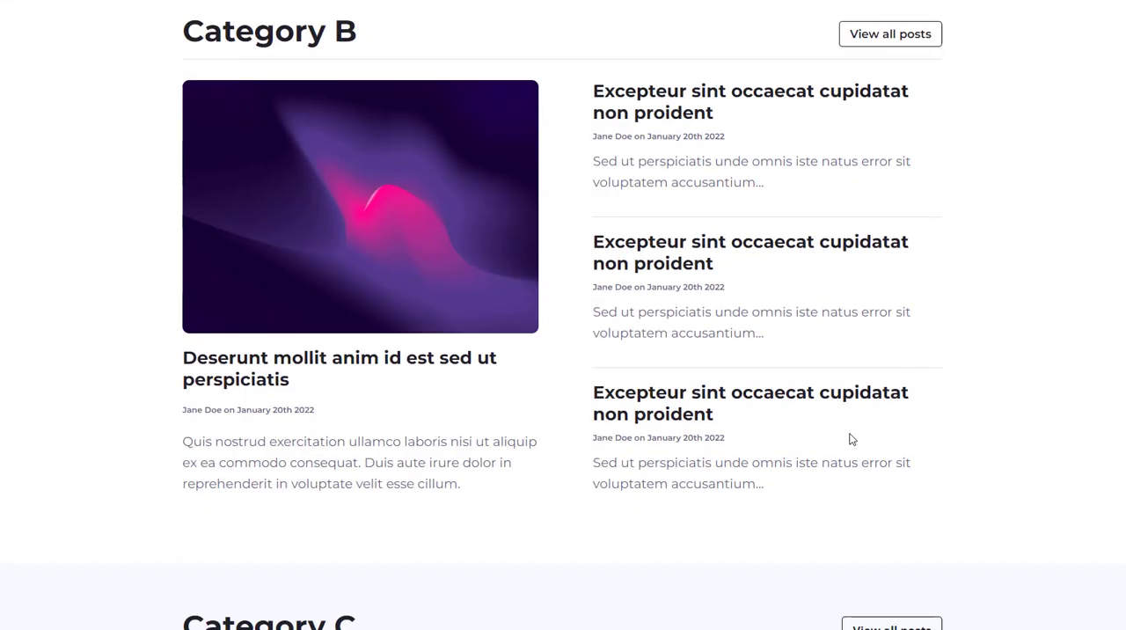
{"action": "scroll", "coordinate": [853, 437], "scroll_direction": "up", "scroll_amount": 20}
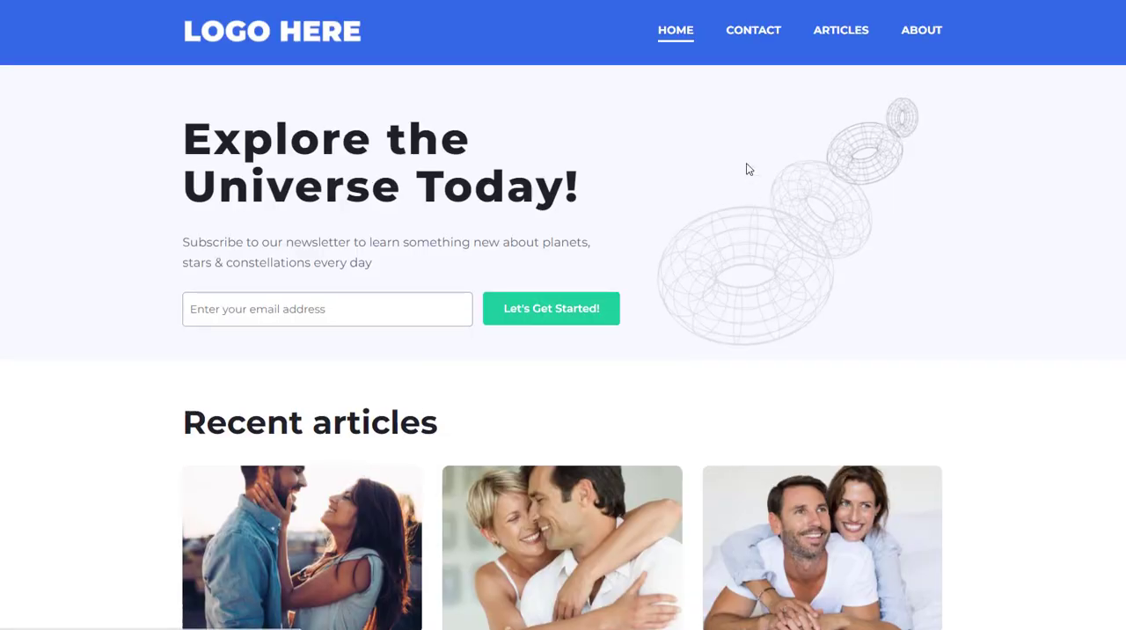
{"action": "key", "text": "ctrl+w"}
{"action": "scroll", "coordinate": [735, 255], "scroll_direction": "up", "scroll_amount": 11}
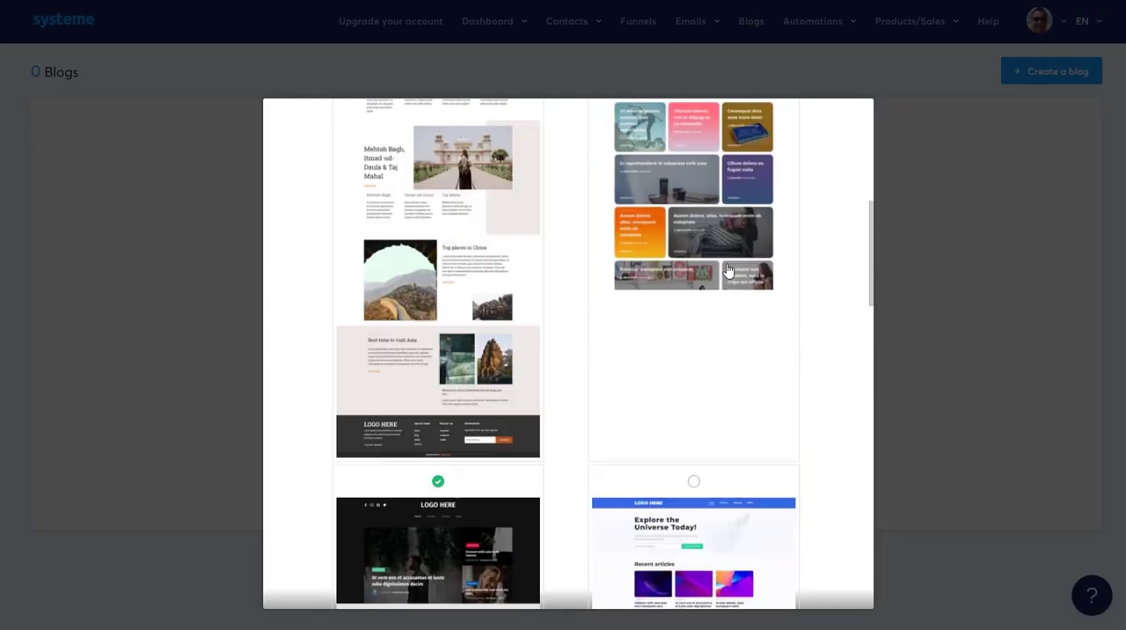
{"action": "scroll", "coordinate": [779, 408], "scroll_direction": "down", "scroll_amount": 5}
Step: Go to the automation rules and open the existing rule with the Funnel step form subscribed trigger
{"action": "mouse_move", "coordinate": [810, 35]}
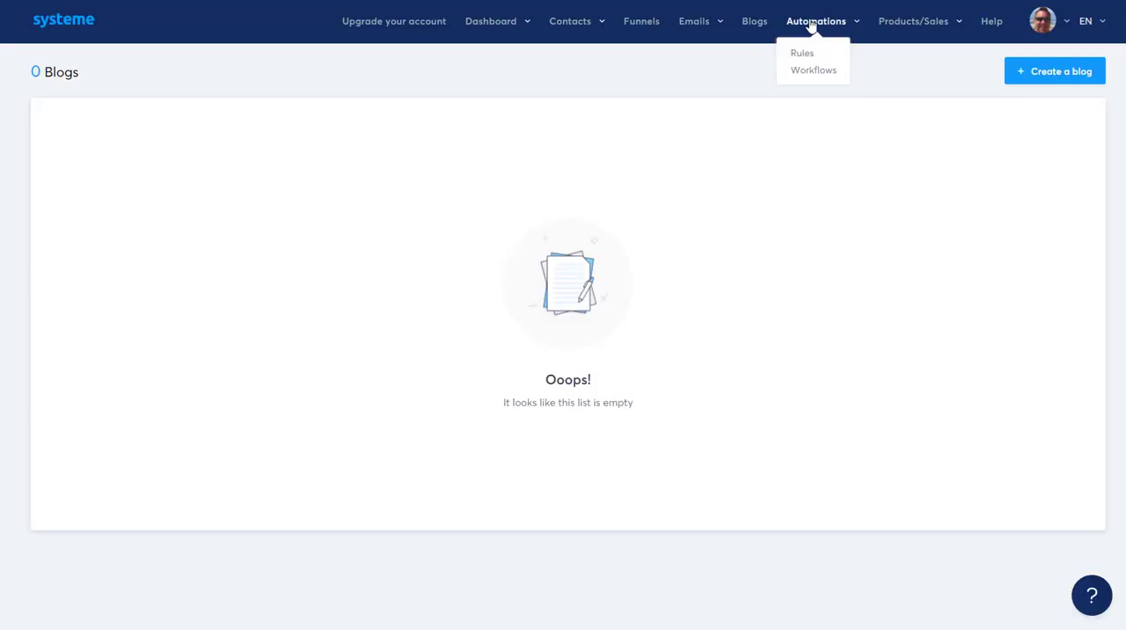
{"action": "left_click", "coordinate": [802, 55]}
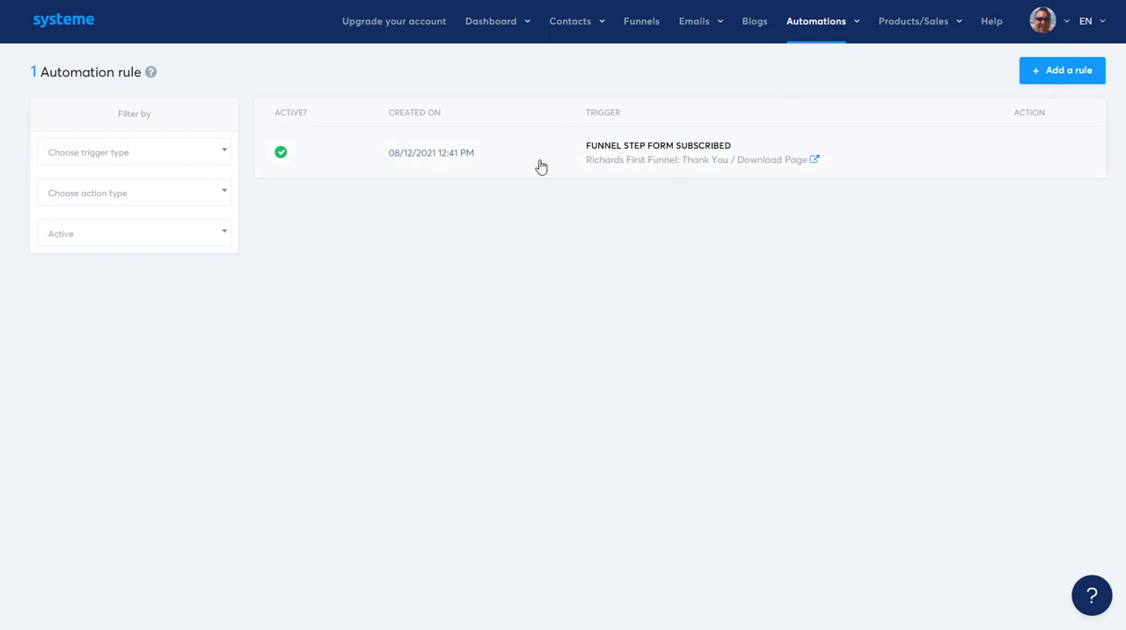
{"action": "left_click", "coordinate": [631, 151]}
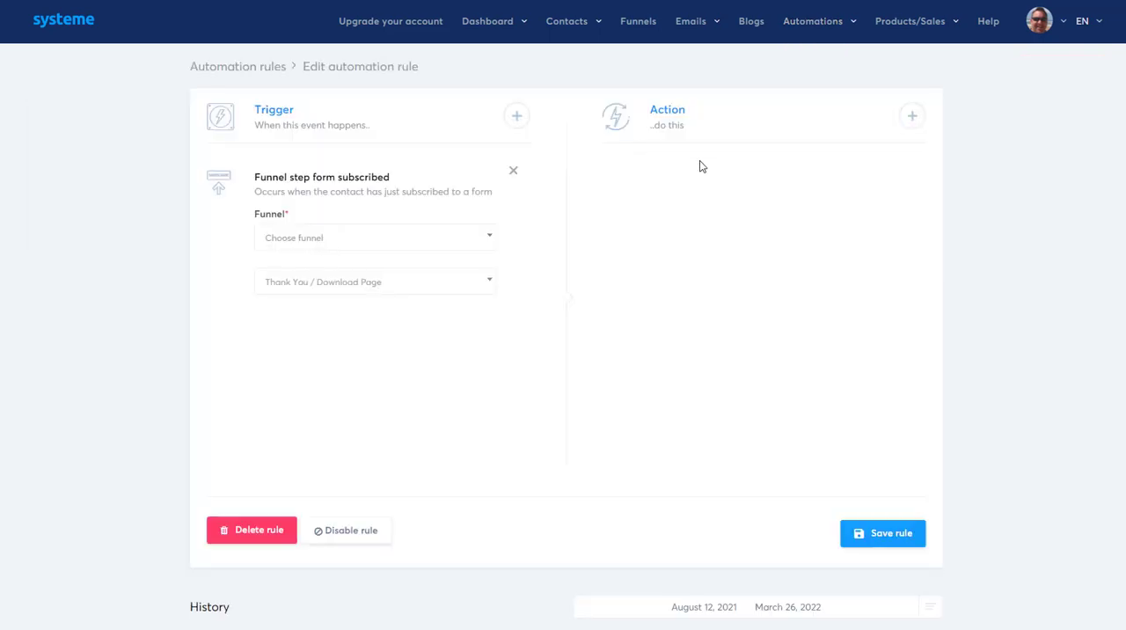
Step: Set the rule's trigger to the funnel named funnel and its Squeeze page step
{"action": "left_click", "coordinate": [351, 239]}
{"action": "left_click", "coordinate": [317, 288]}
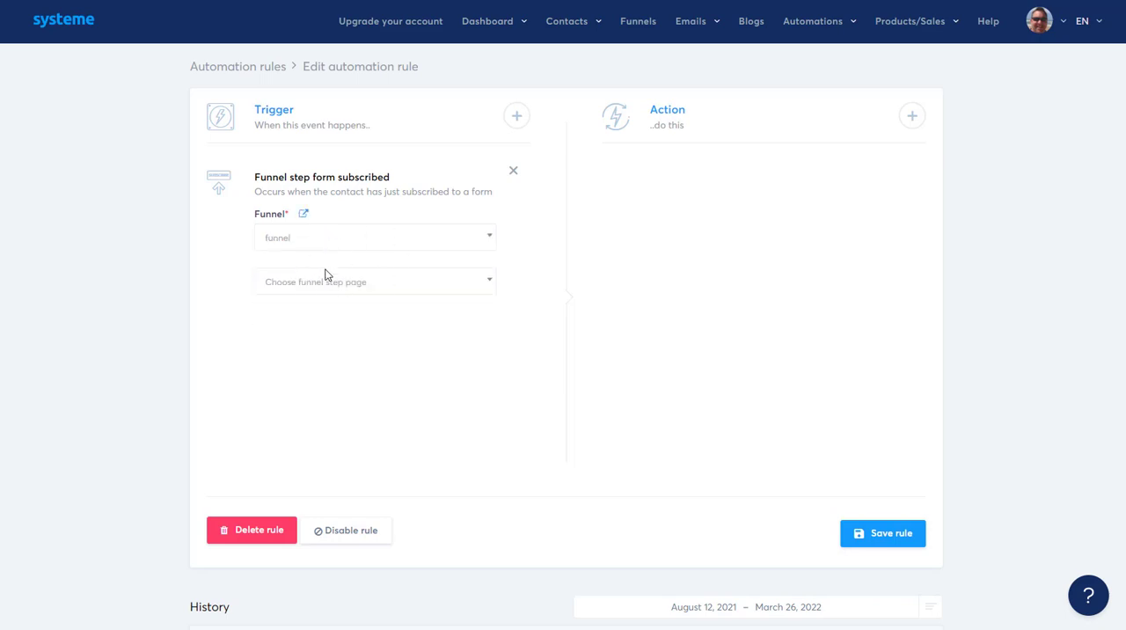
{"action": "left_click", "coordinate": [350, 288]}
{"action": "left_click", "coordinate": [317, 333]}
Step: View the actions that can be added to the automation rule, and check the options offered under products/sales and automations
{"action": "left_click", "coordinate": [912, 117]}
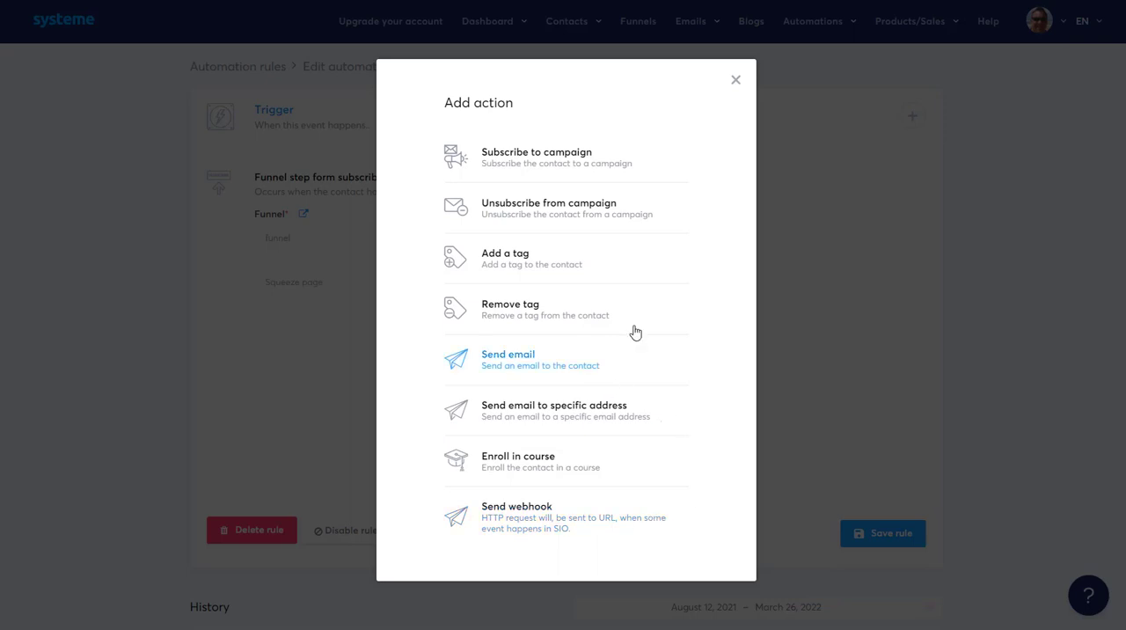
{"action": "left_click", "coordinate": [735, 81]}
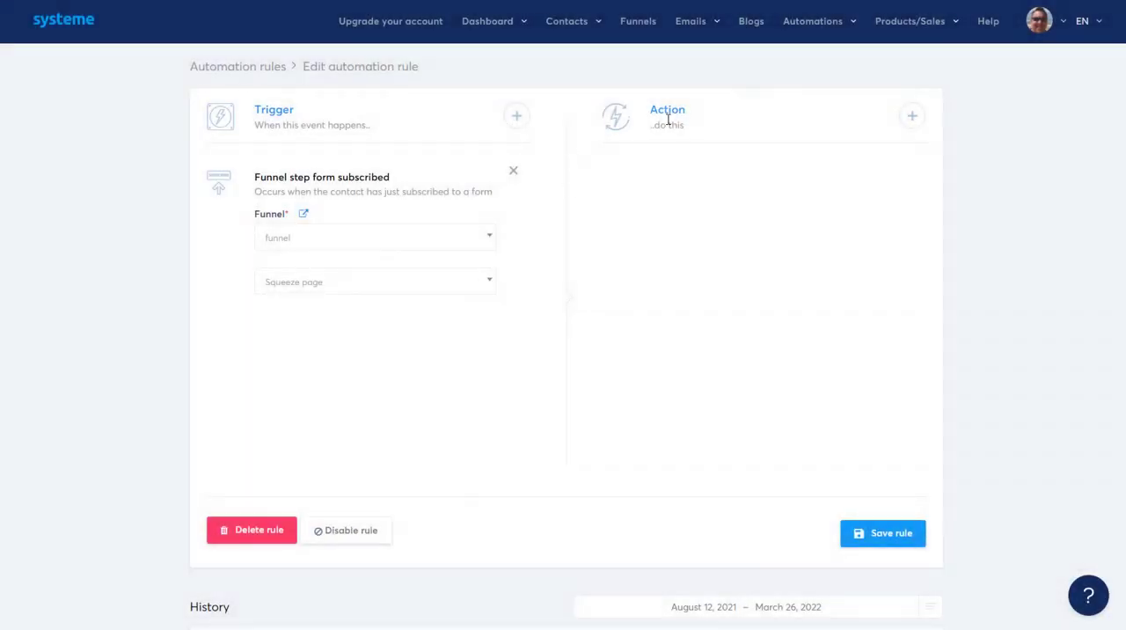
{"action": "mouse_move", "coordinate": [935, 24]}
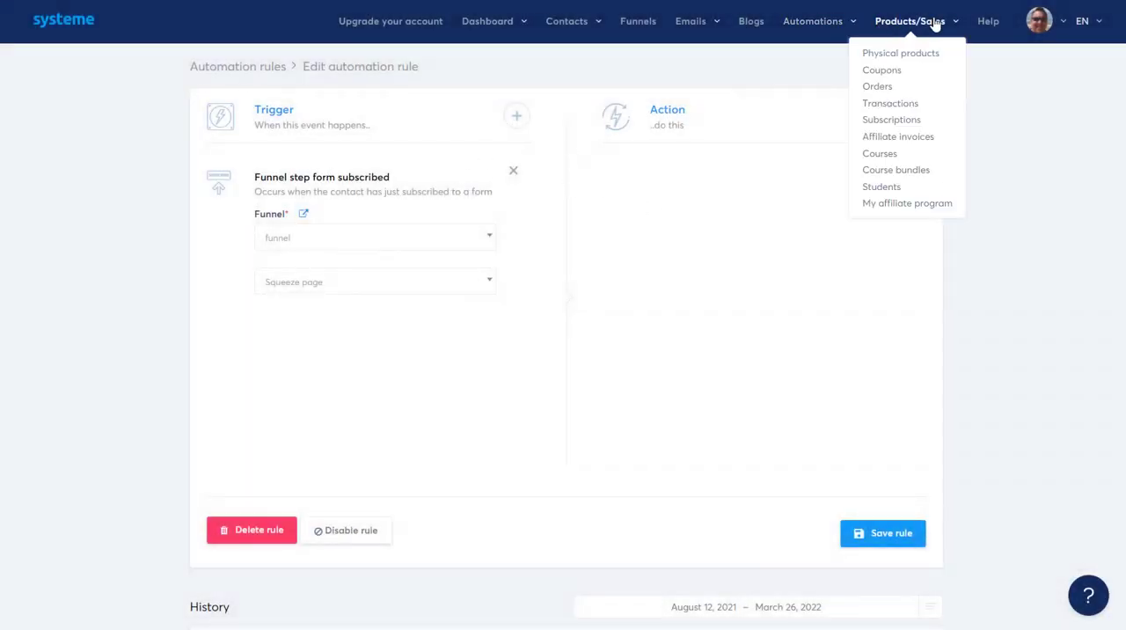
{"action": "mouse_move", "coordinate": [815, 25]}
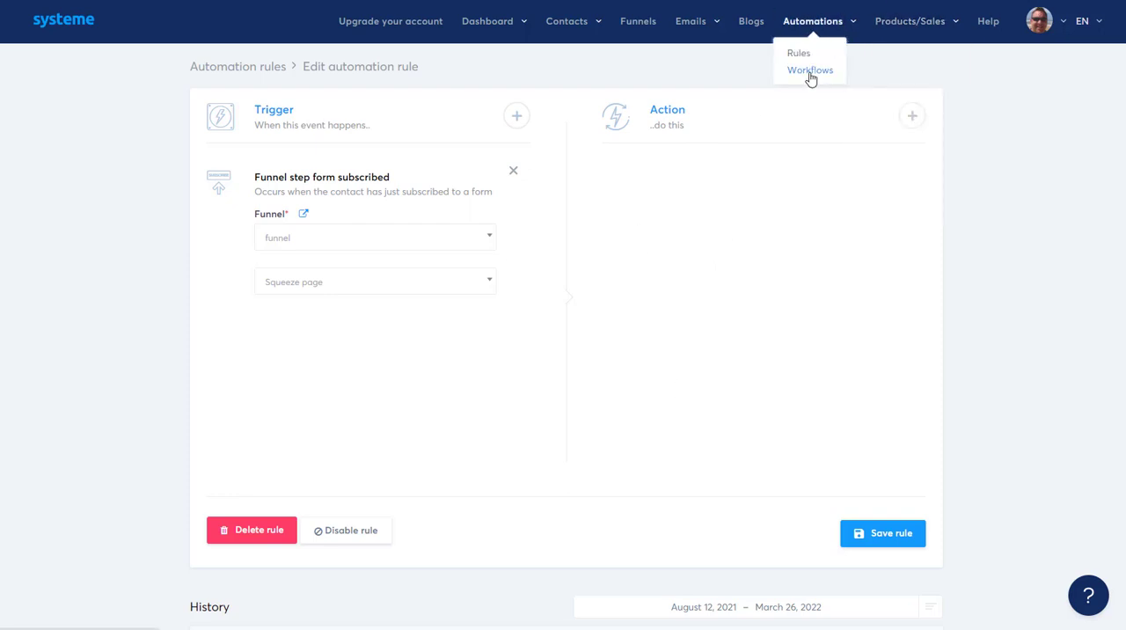
Step: Go to the courses page and open the form for creating a new course
{"action": "mouse_move", "coordinate": [887, 42]}
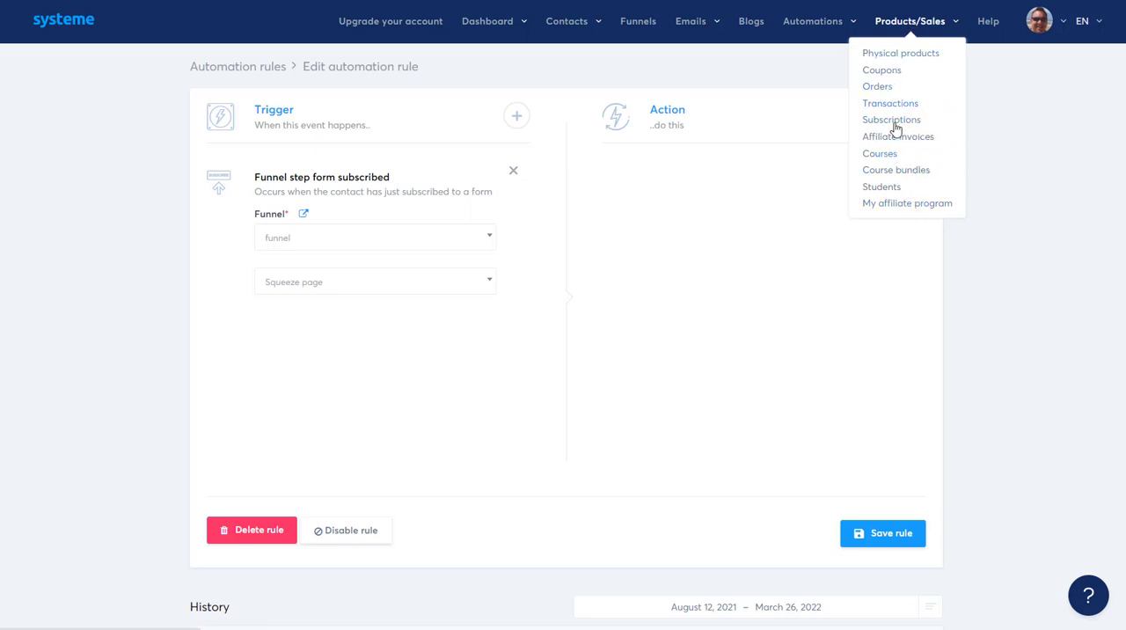
{"action": "left_click", "coordinate": [879, 156]}
{"action": "left_click", "coordinate": [1026, 83]}
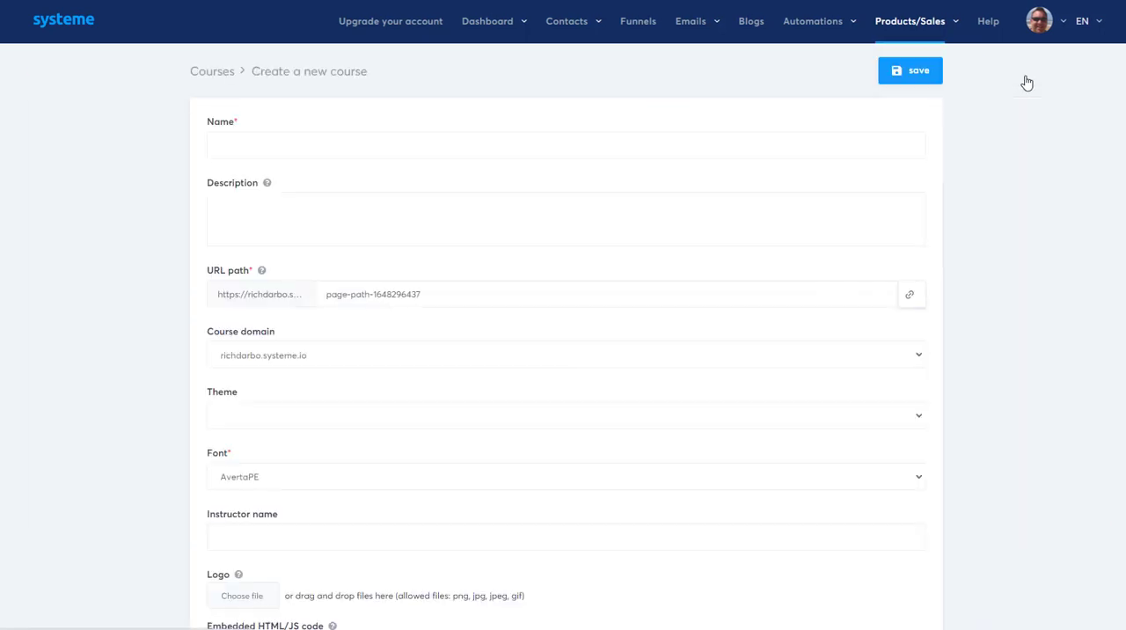
Step: Name the new course RT4YH44 and enter HRTTR as its description
{"action": "left_click", "coordinate": [310, 149]}
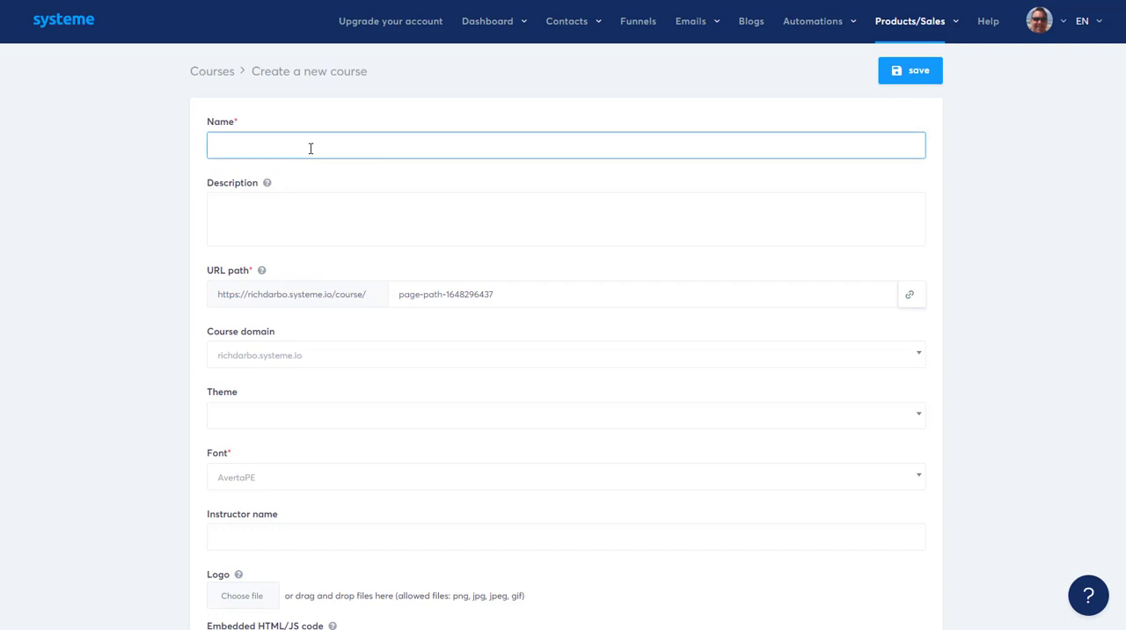
{"action": "type", "text": "RT4YH44"}
{"action": "left_click", "coordinate": [302, 203]}
{"action": "type", "text": "HRTTR"}
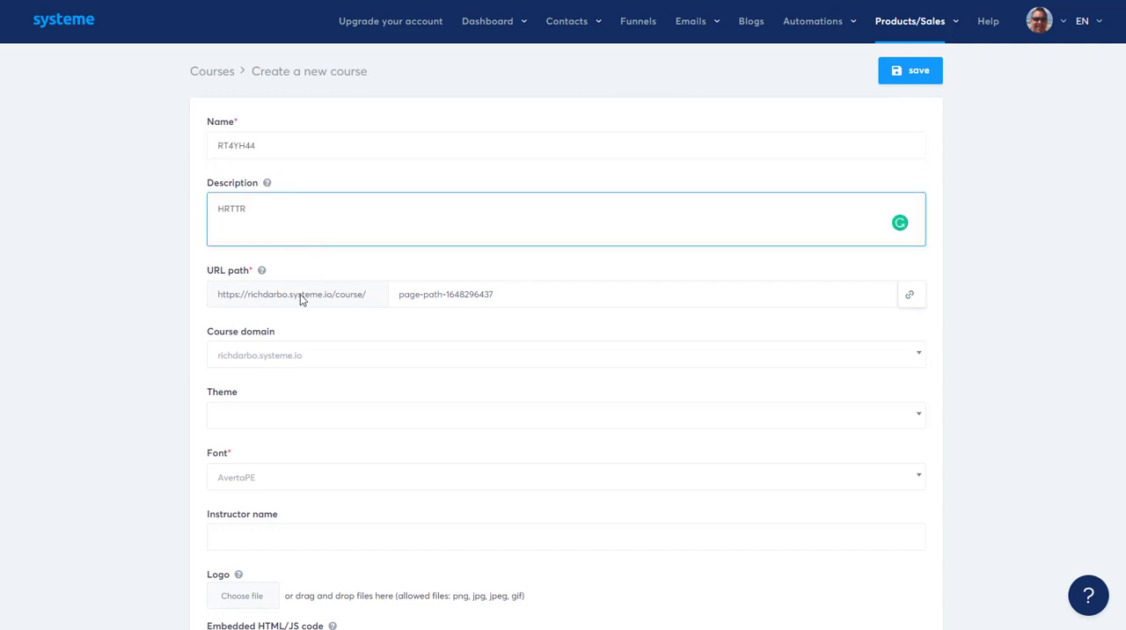
{"action": "scroll", "coordinate": [271, 248], "scroll_direction": "down", "scroll_amount": 2}
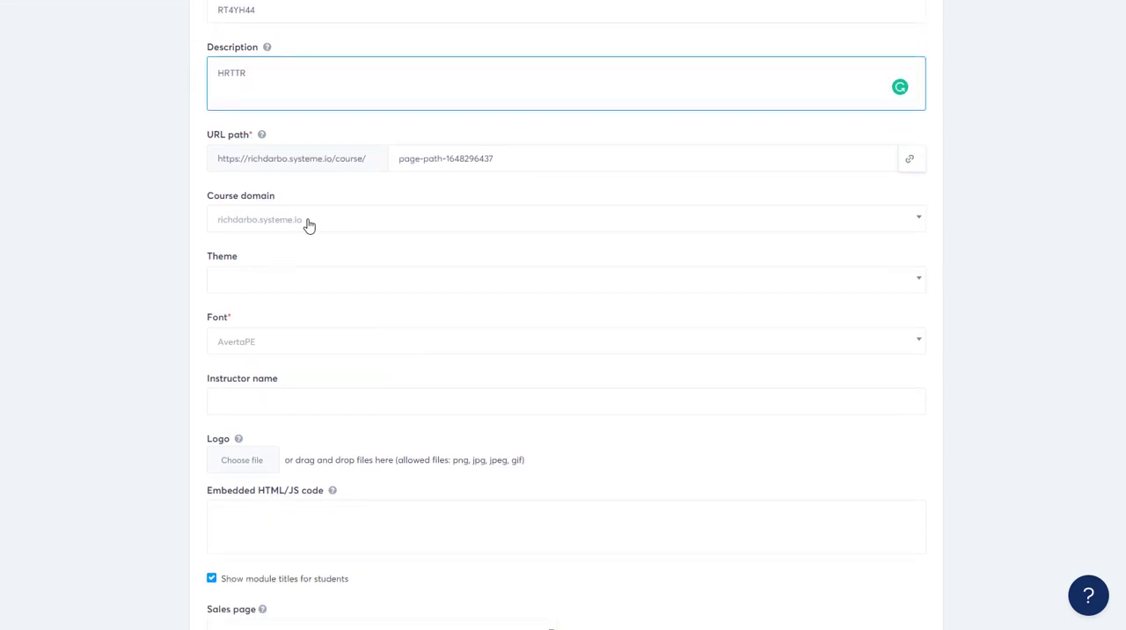
Step: Set the course theme to Green, fill in the instructor name, and save the course
{"action": "left_click", "coordinate": [285, 286]}
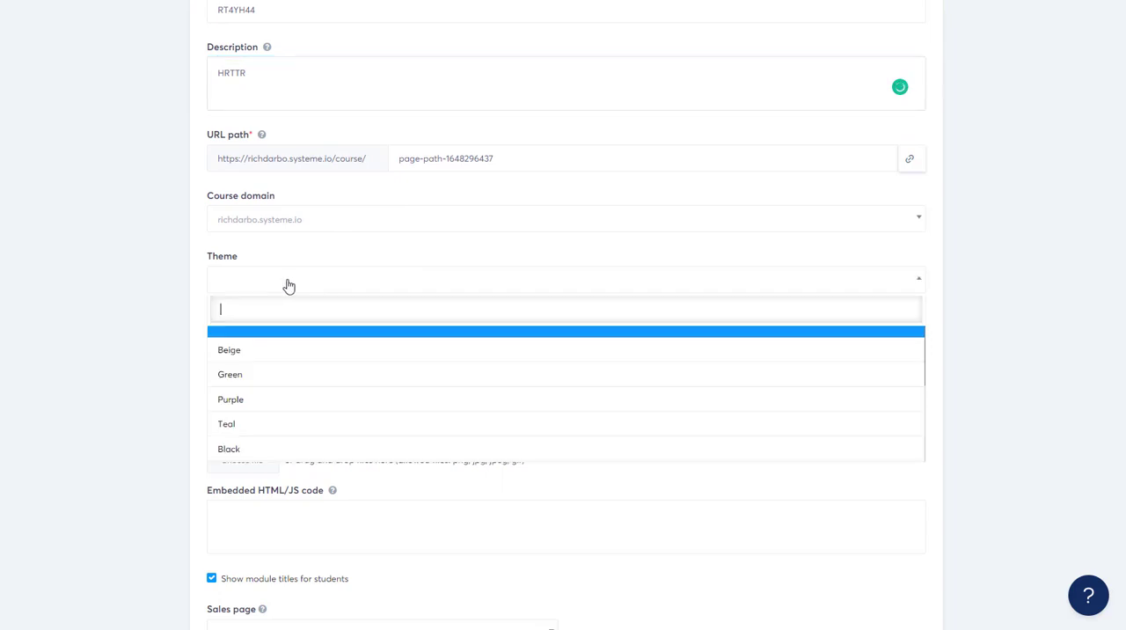
{"action": "left_click", "coordinate": [278, 378]}
{"action": "scroll", "coordinate": [402, 344], "scroll_direction": "down", "scroll_amount": 1}
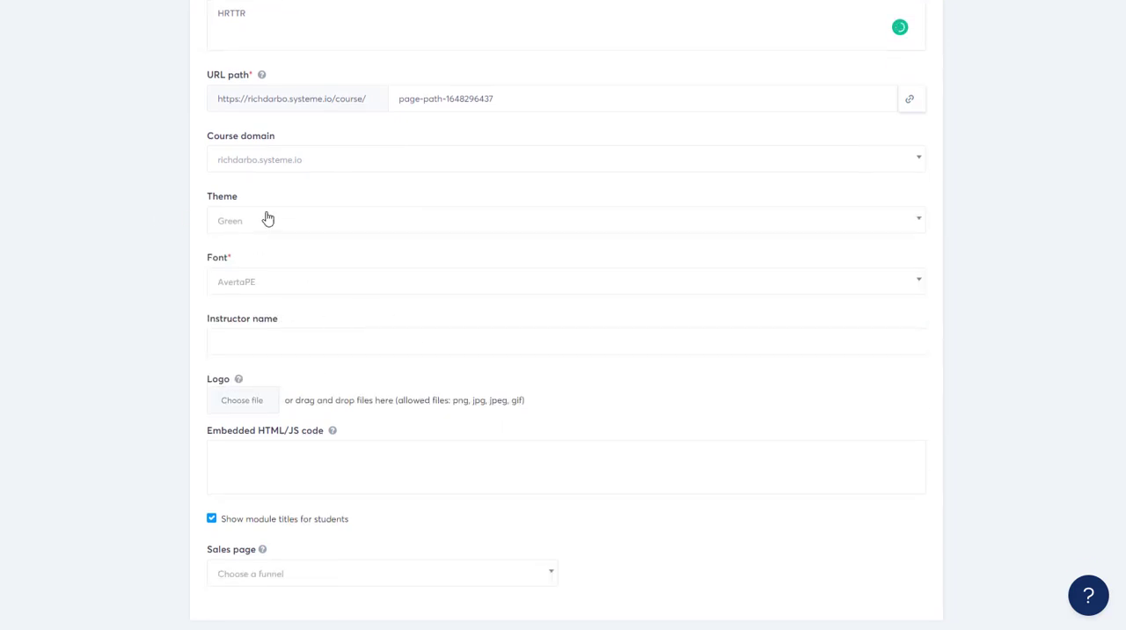
{"action": "left_click", "coordinate": [305, 333]}
{"action": "type", "text": "TR"}
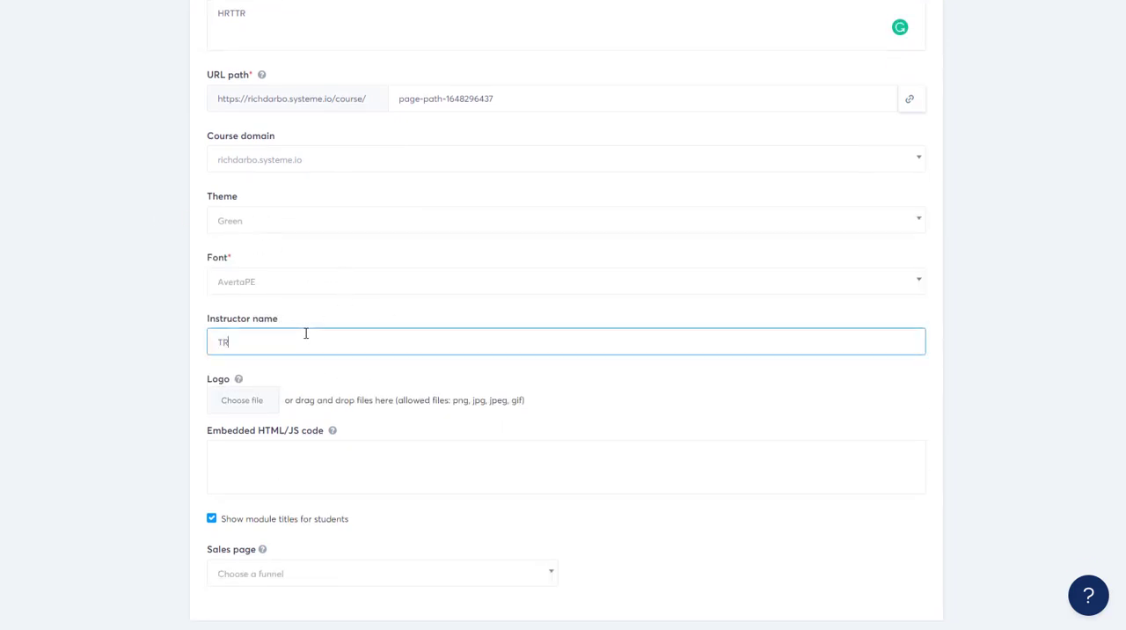
{"action": "type", "text": "UYHRHYURHYR"}
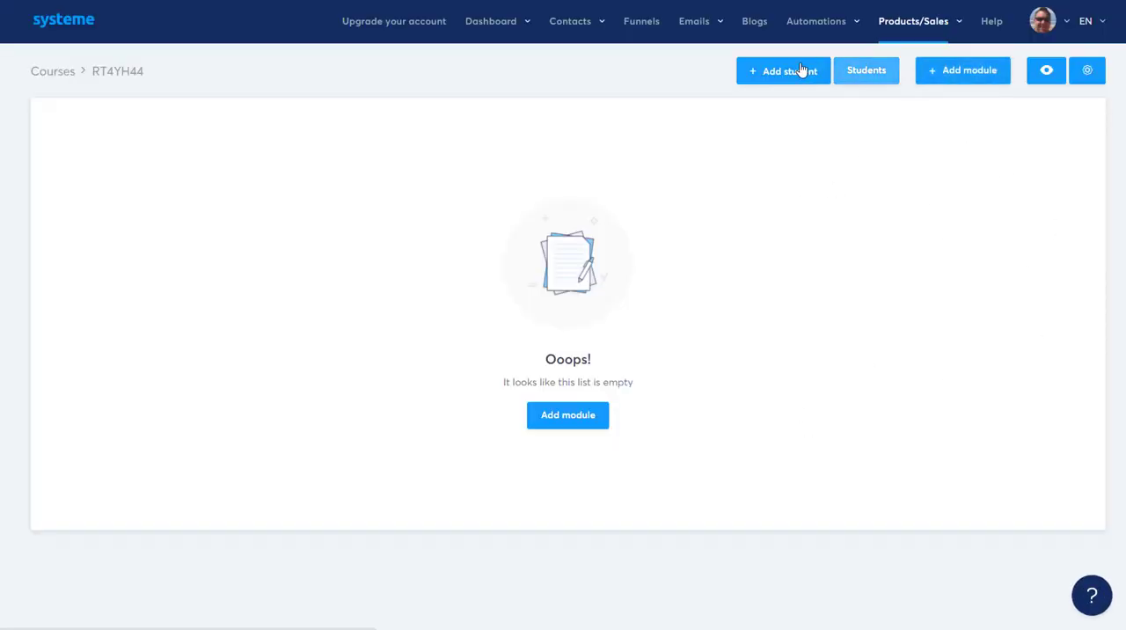
Step: Add a module named YTRYRTYRTYR to the course
{"action": "left_click", "coordinate": [945, 70]}
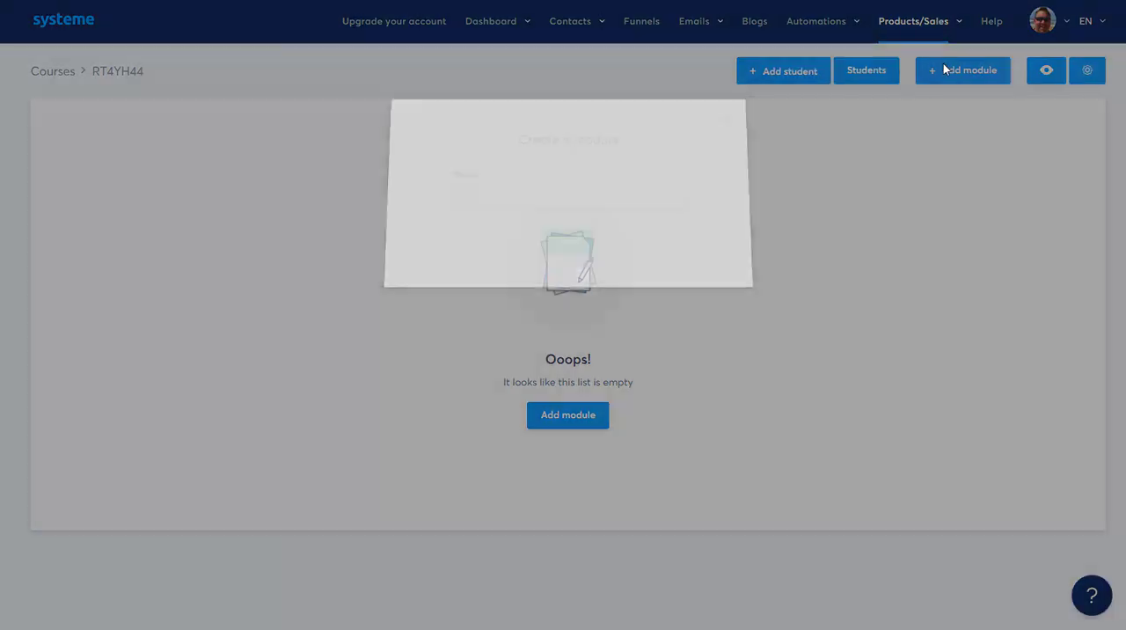
{"action": "type", "text": "YTRYRTY"}
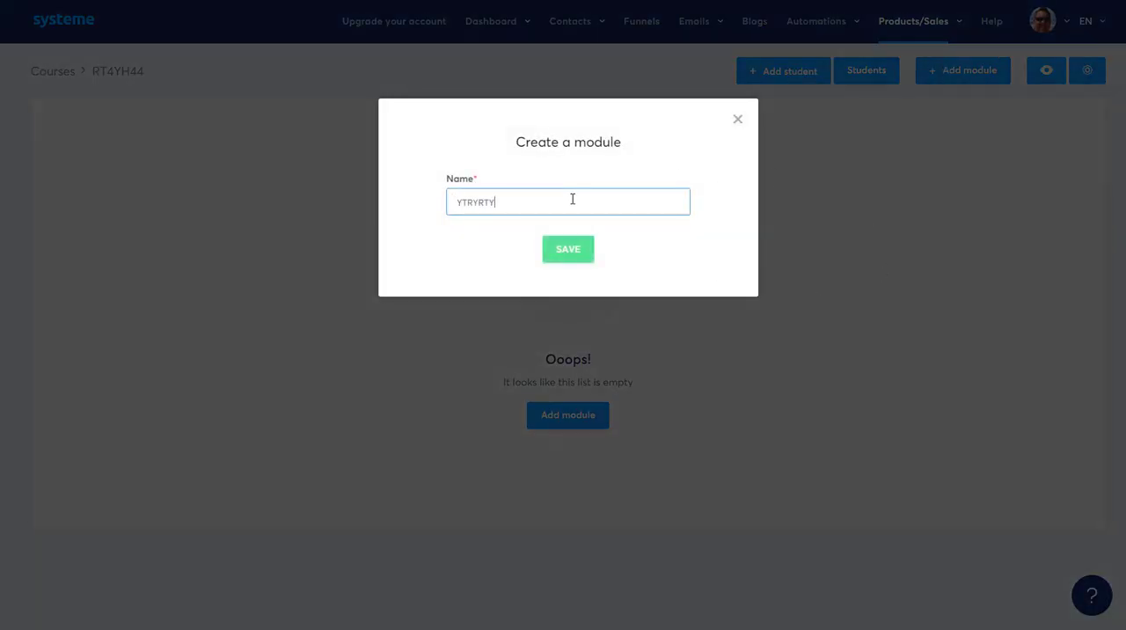
{"action": "type", "text": "RTYR"}
{"action": "left_click", "coordinate": [558, 256]}
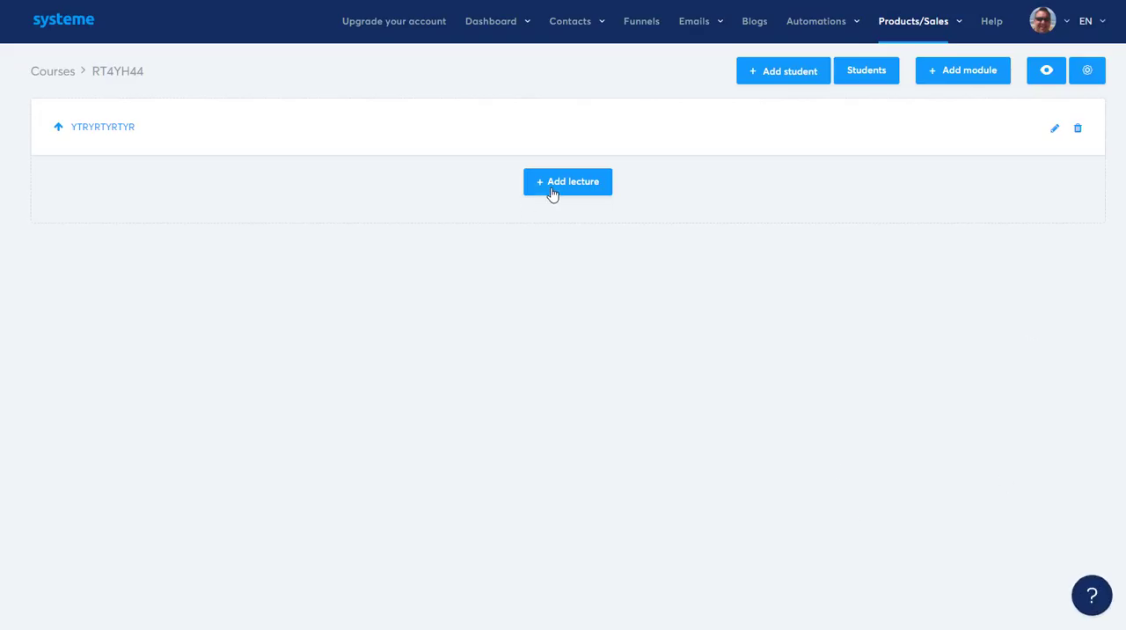
Step: Add a lecture named YTYRTRY to the module, using the page template with the image at its head
{"action": "left_click", "coordinate": [557, 190]}
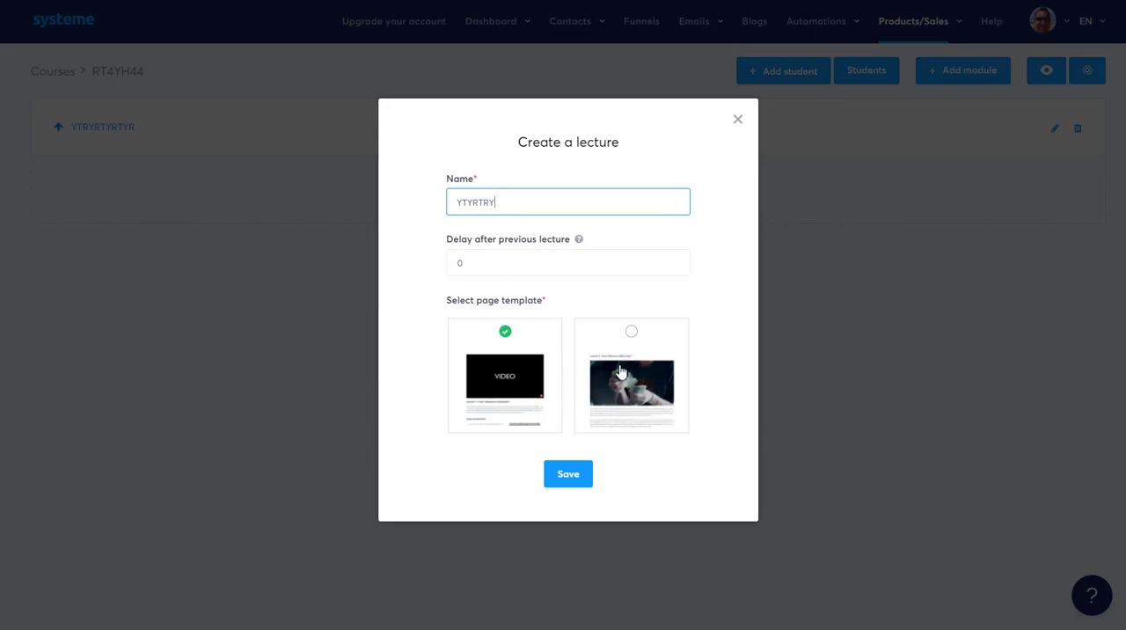
{"action": "left_click", "coordinate": [631, 333]}
{"action": "left_click", "coordinate": [568, 474]}
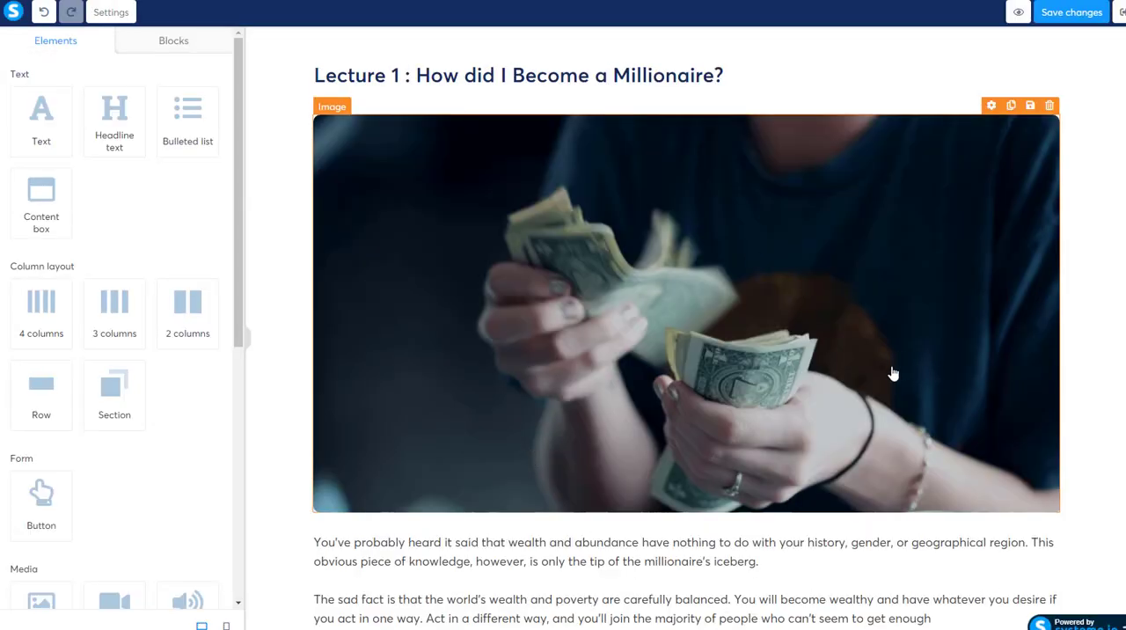
Step: Look through the lecture page's template content and delete the large image below the lecture heading
{"action": "scroll", "coordinate": [891, 374], "scroll_direction": "down", "scroll_amount": 4}
{"action": "scroll", "coordinate": [850, 473], "scroll_direction": "down", "scroll_amount": 5}
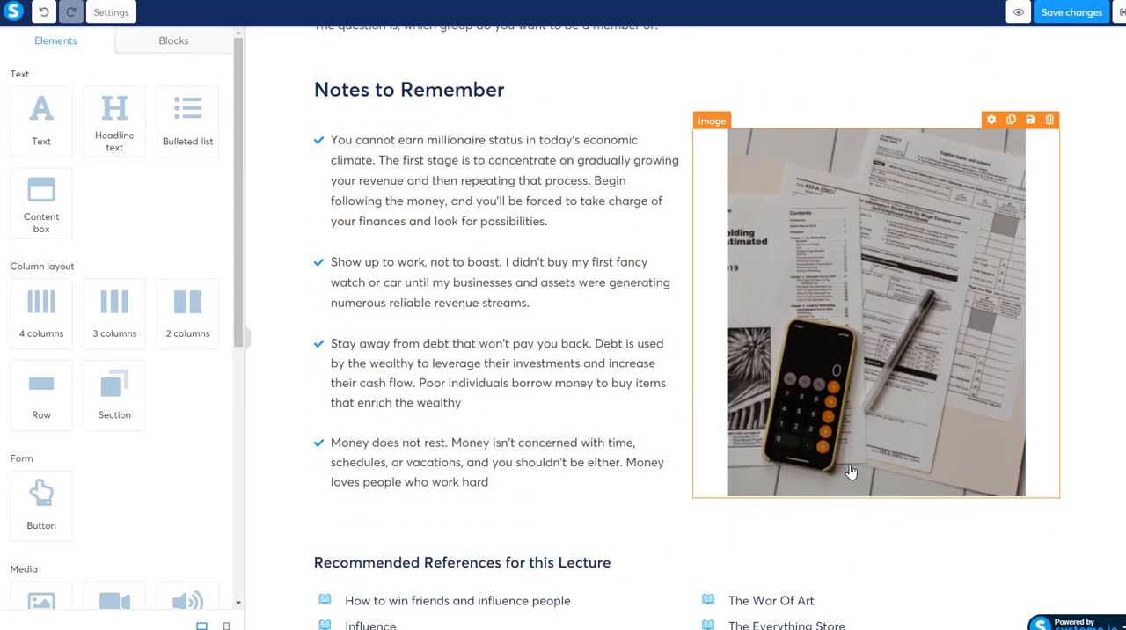
{"action": "scroll", "coordinate": [851, 472], "scroll_direction": "up", "scroll_amount": 8}
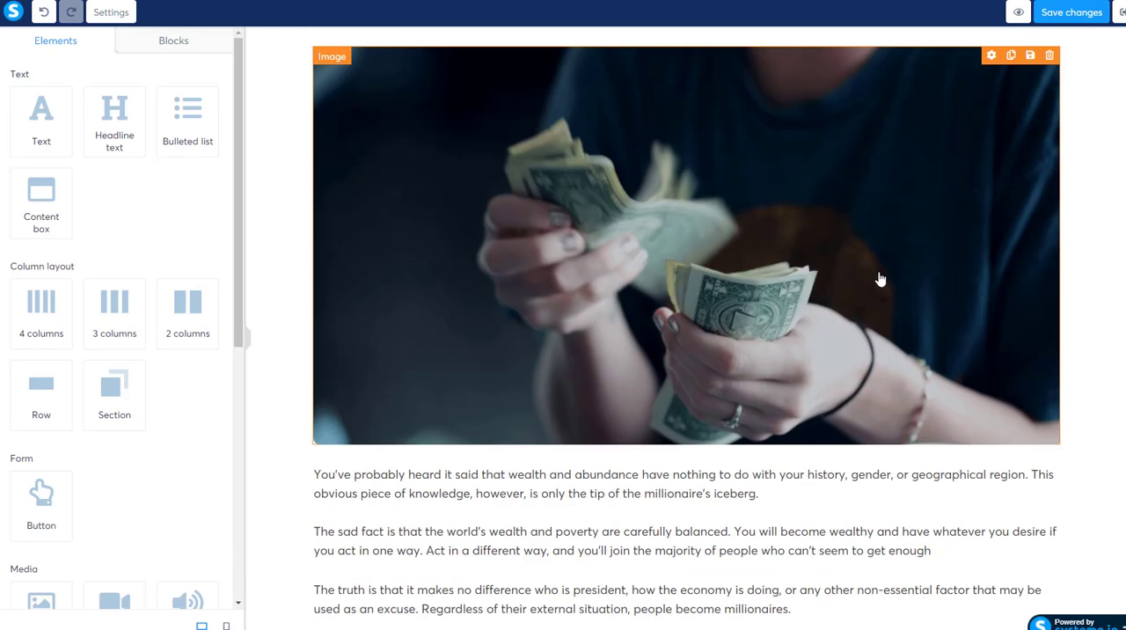
{"action": "scroll", "coordinate": [871, 299], "scroll_direction": "up", "scroll_amount": 1}
{"action": "scroll", "coordinate": [741, 282], "scroll_direction": "down", "scroll_amount": 12}
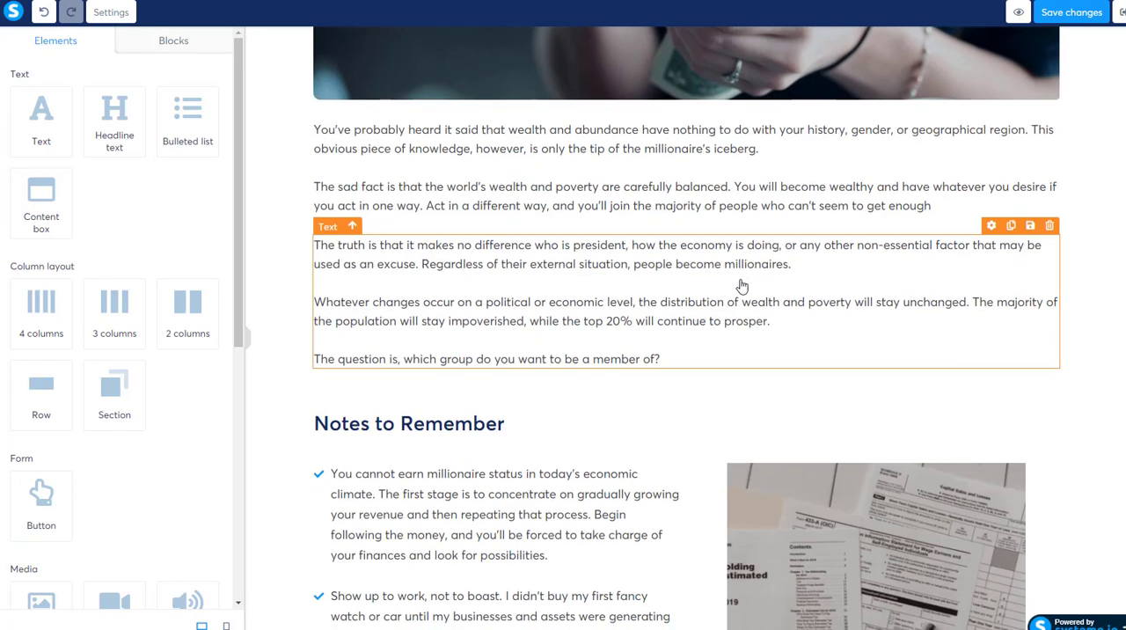
{"action": "scroll", "coordinate": [754, 354], "scroll_direction": "up", "scroll_amount": 12}
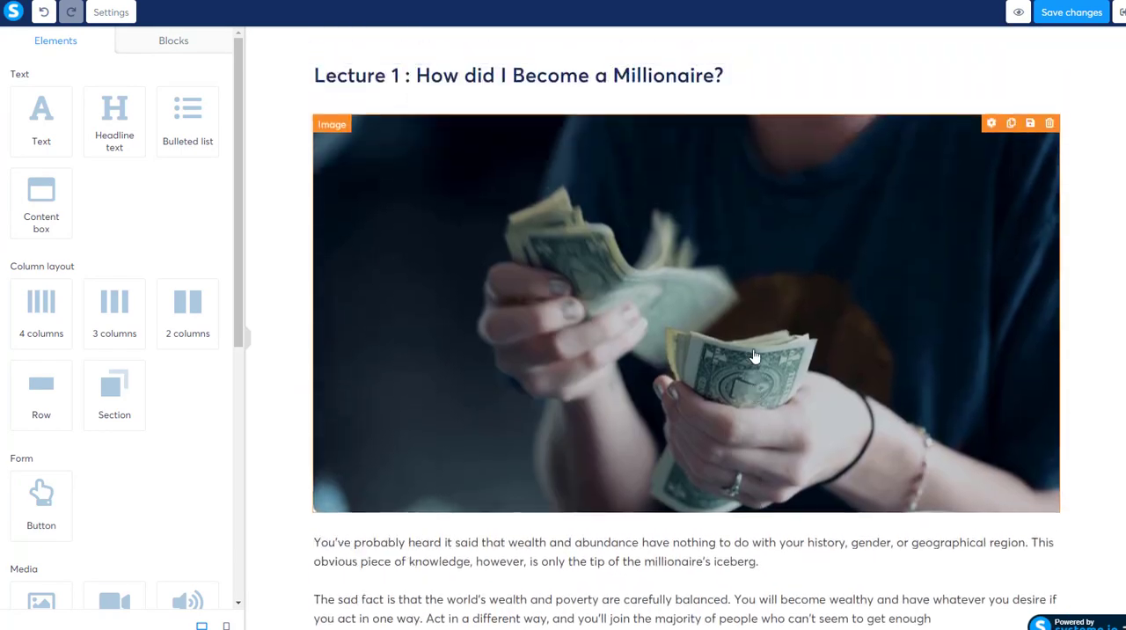
{"action": "left_click", "coordinate": [1048, 106]}
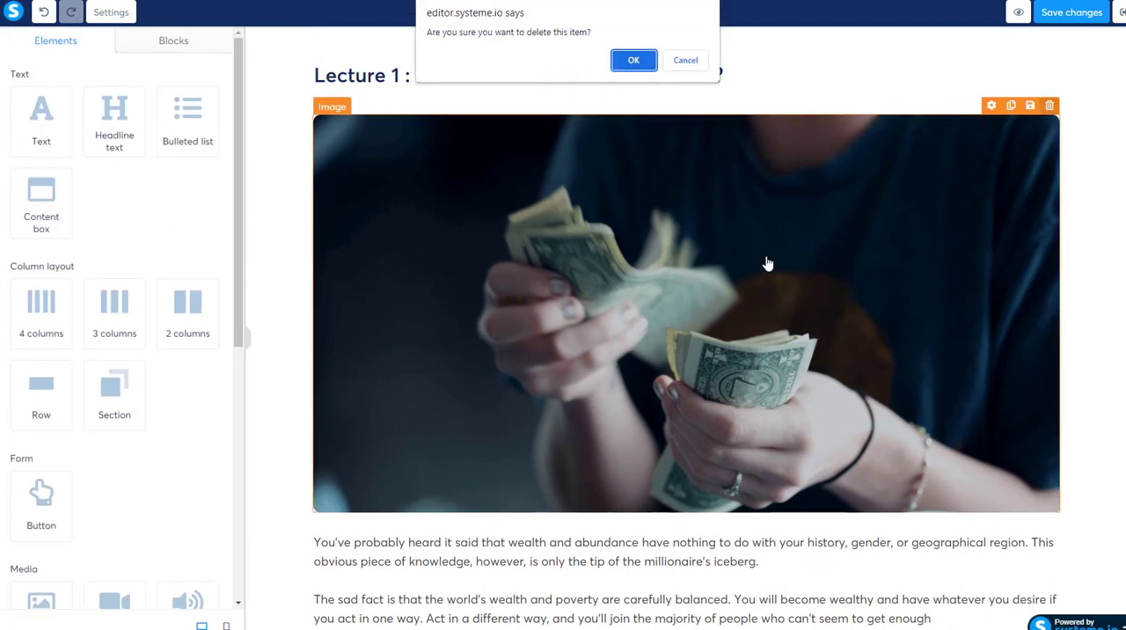
{"action": "left_click", "coordinate": [640, 62]}
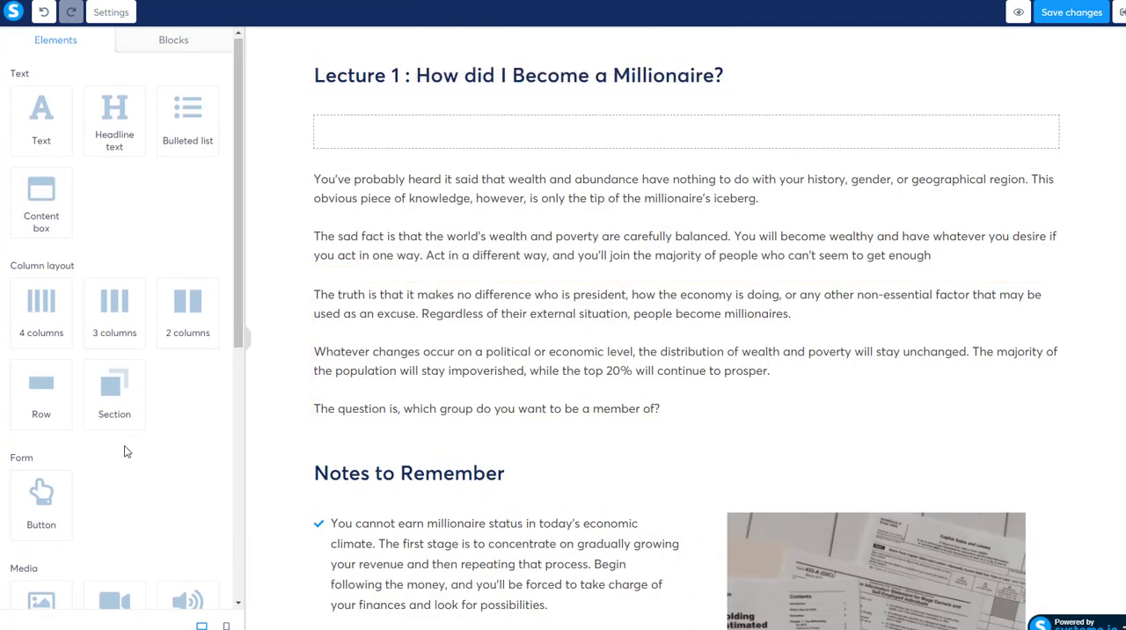
Step: Place a video element in the empty area below the lecture heading and save the page changes
{"action": "scroll", "coordinate": [153, 350], "scroll_direction": "down", "scroll_amount": 3}
{"action": "left_click_drag", "start_coordinate": [115, 347], "coordinate": [551, 123]}
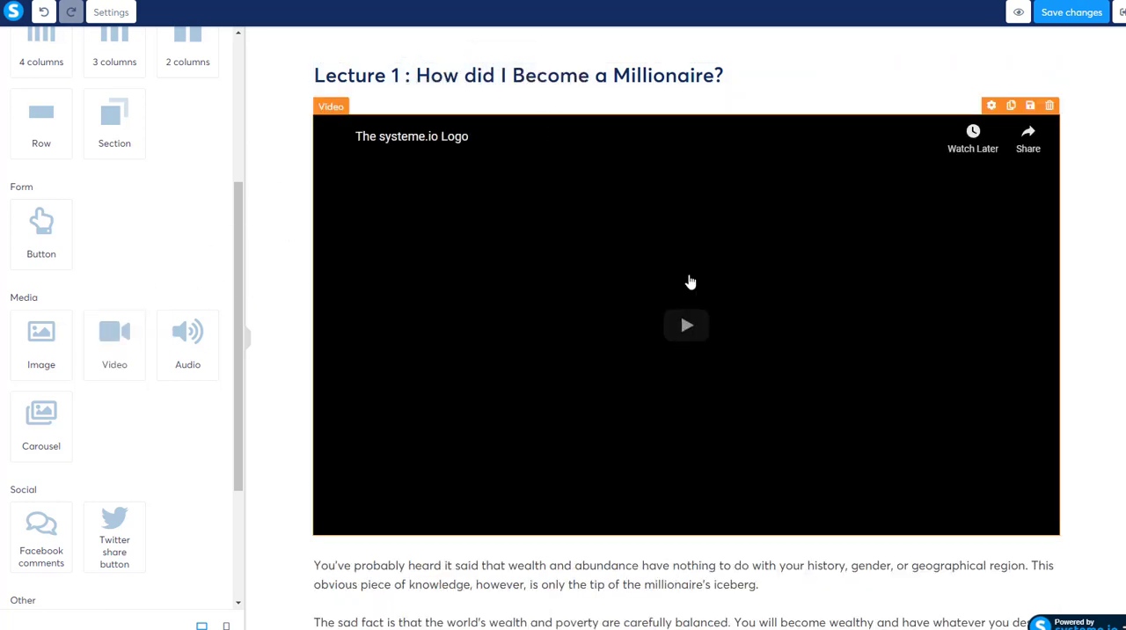
{"action": "scroll", "coordinate": [879, 351], "scroll_direction": "down", "scroll_amount": 5}
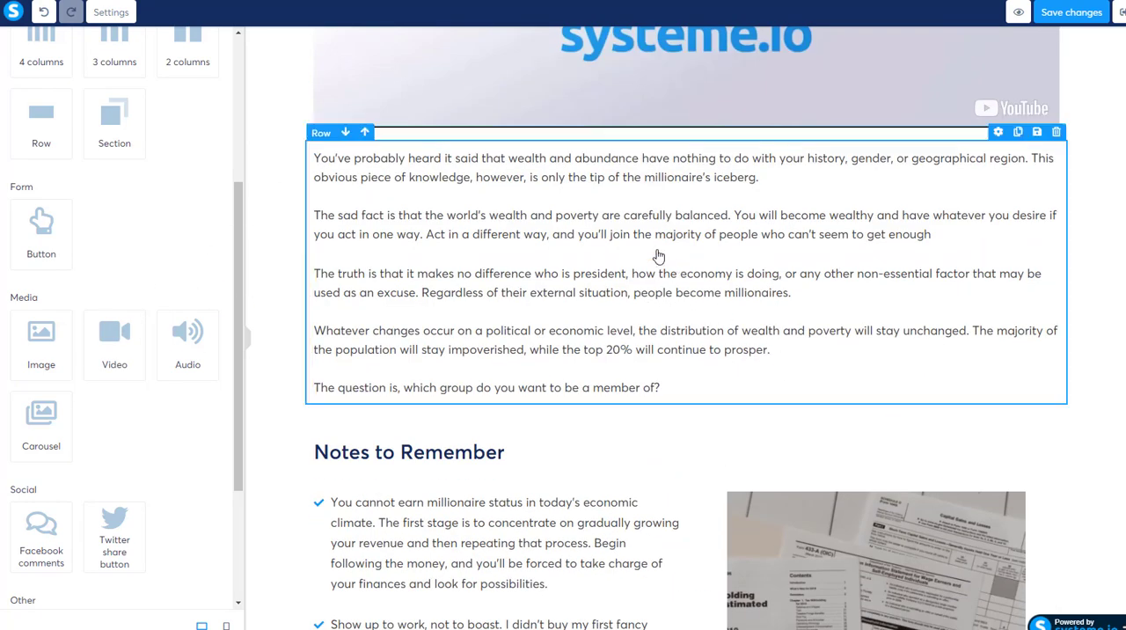
{"action": "scroll", "coordinate": [641, 394], "scroll_direction": "down", "scroll_amount": 5}
{"action": "scroll", "coordinate": [704, 448], "scroll_direction": "up", "scroll_amount": 10}
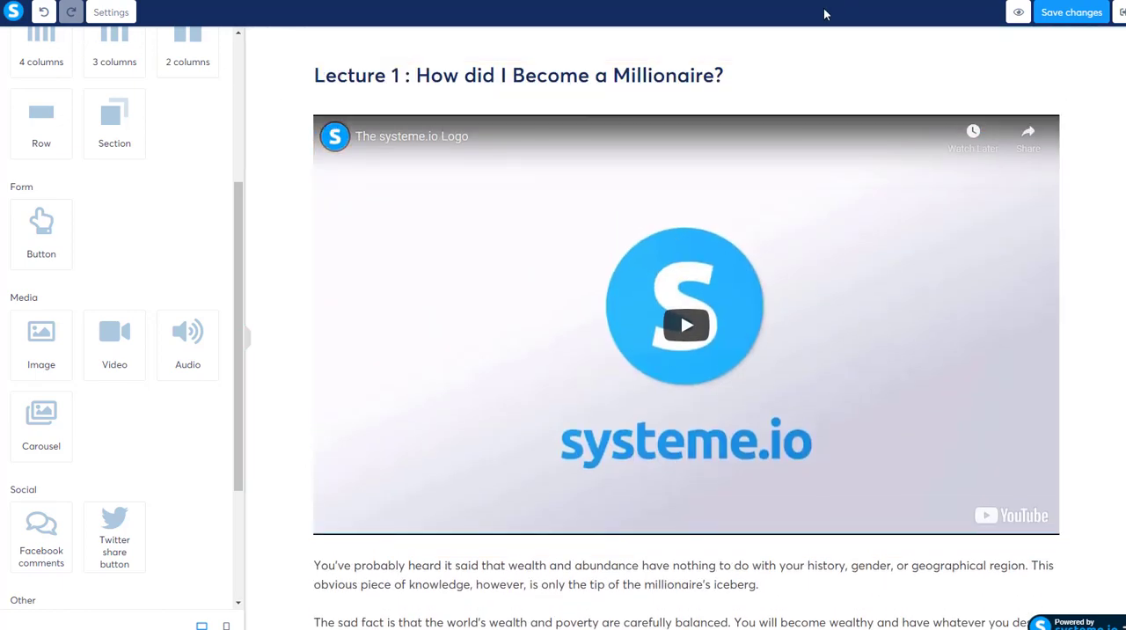
{"action": "left_click", "coordinate": [1059, 24]}
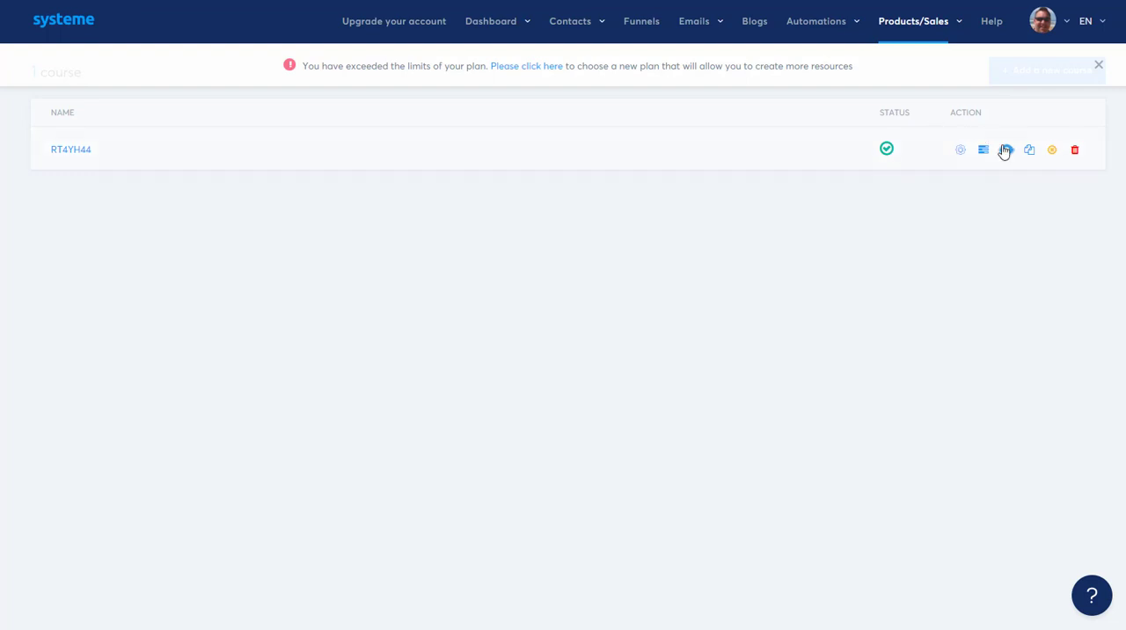
Step: Return to the courses list, open the course RT4YH44, and view its students list
{"action": "mouse_move", "coordinate": [910, 34]}
{"action": "left_click", "coordinate": [899, 157]}
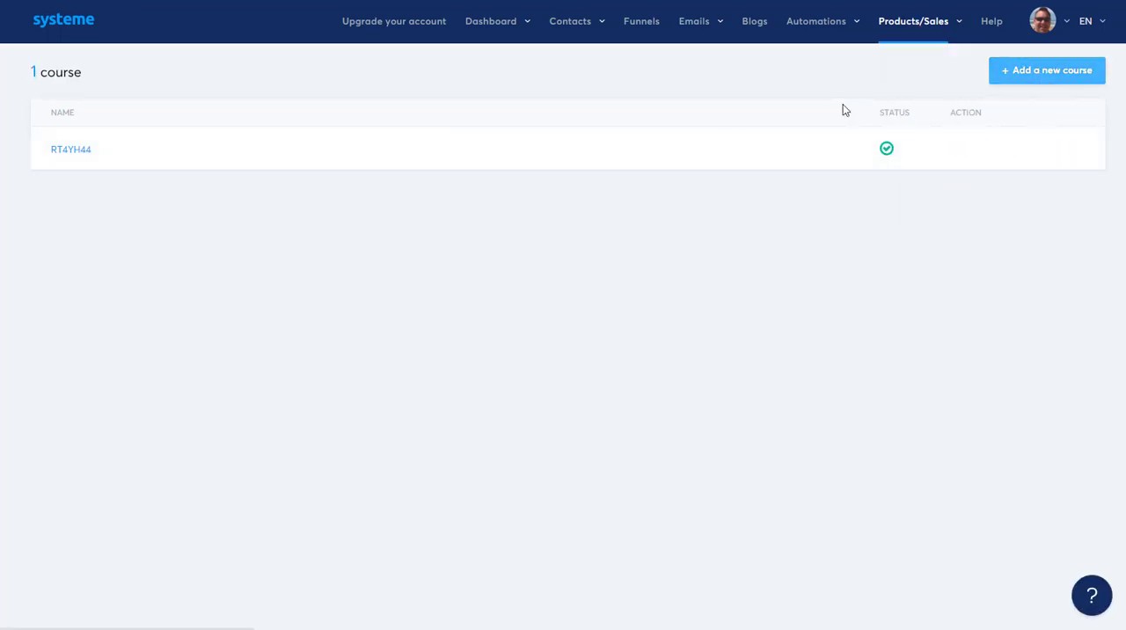
{"action": "left_click", "coordinate": [73, 154]}
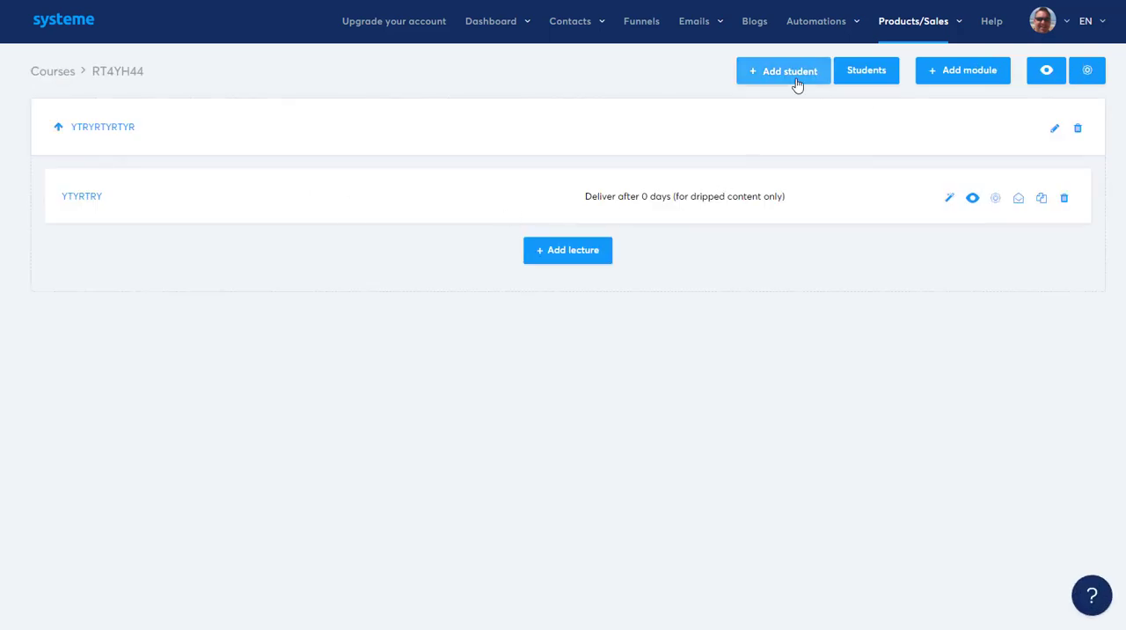
{"action": "left_click", "coordinate": [865, 72]}
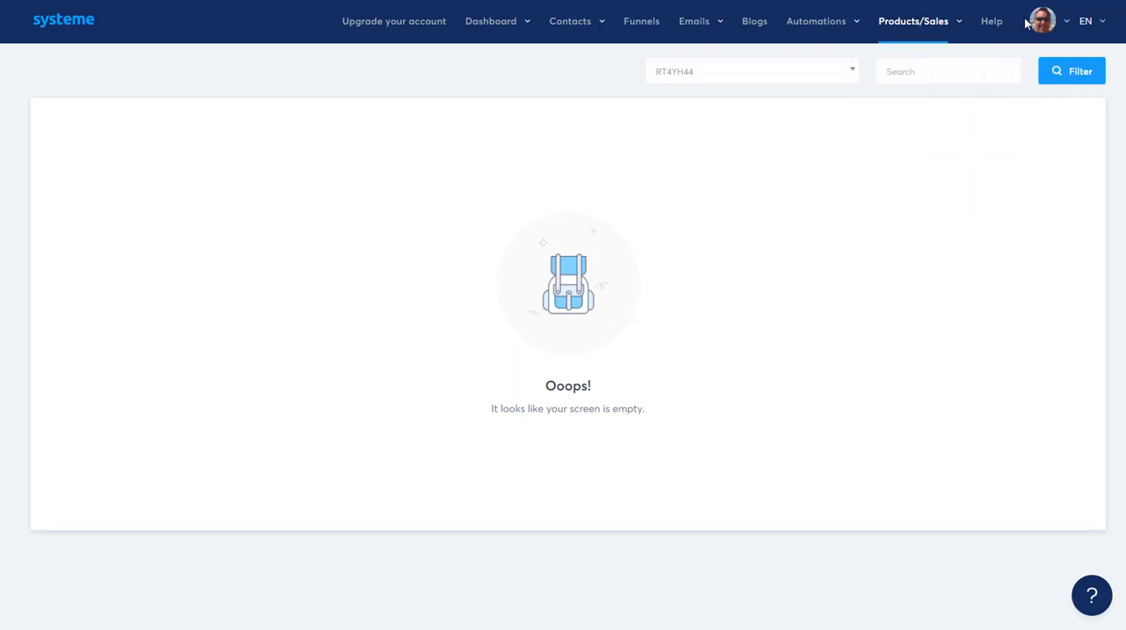
Step: Open the profile settings and check the account settings for subdomain, timezone and date format
{"action": "left_click", "coordinate": [1066, 28]}
{"action": "mouse_move", "coordinate": [1067, 26]}
{"action": "left_click", "coordinate": [1003, 83]}
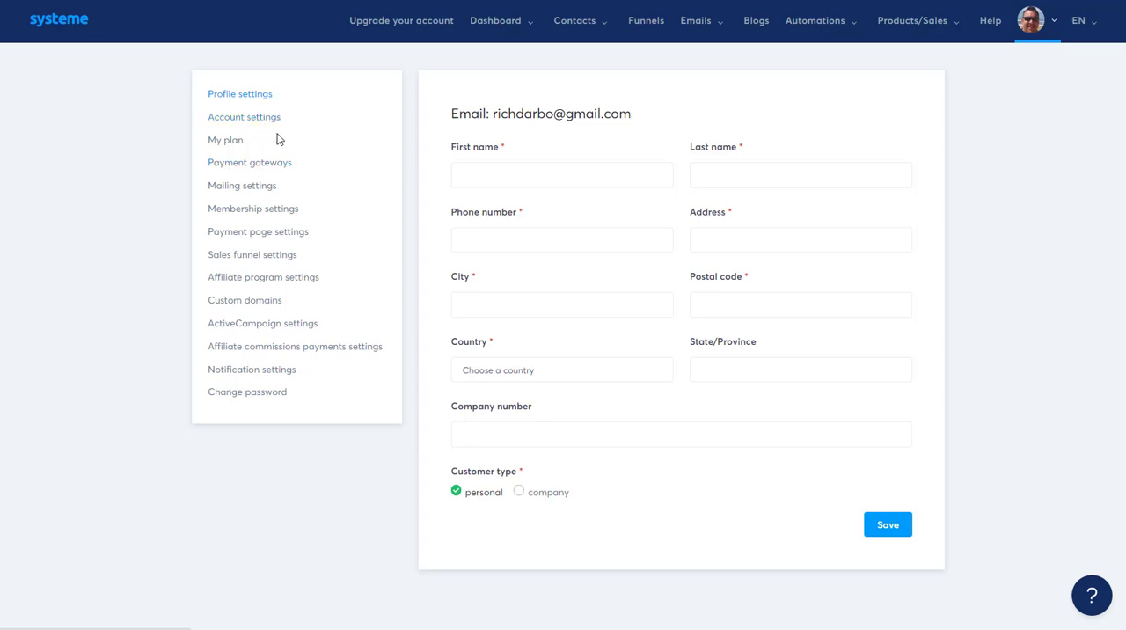
{"action": "left_click", "coordinate": [242, 238]}
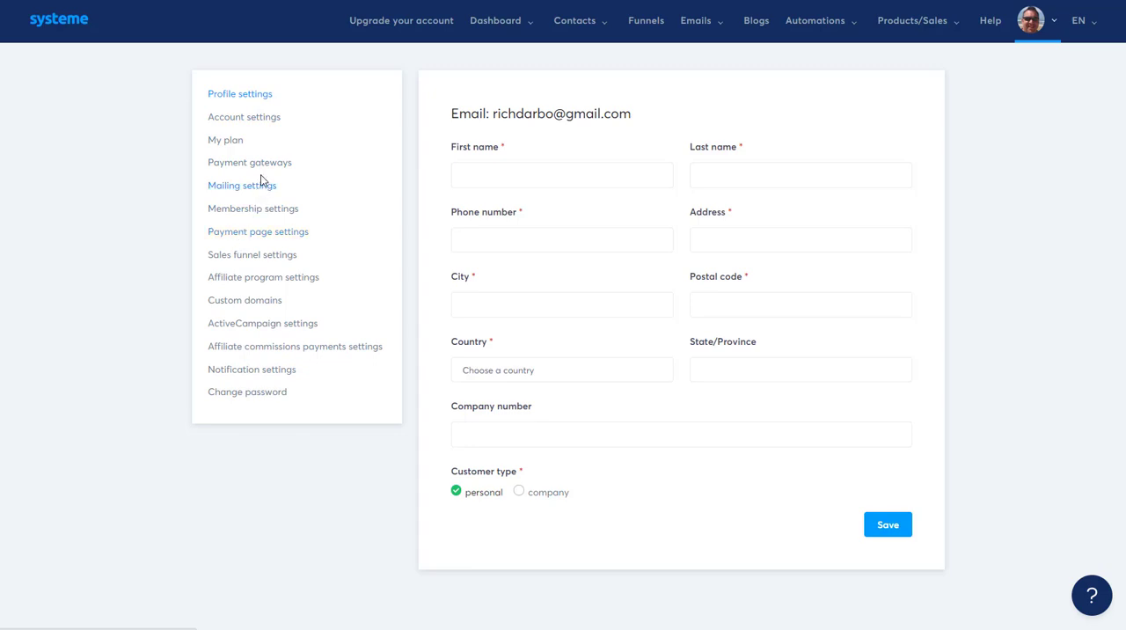
{"action": "left_click", "coordinate": [257, 126]}
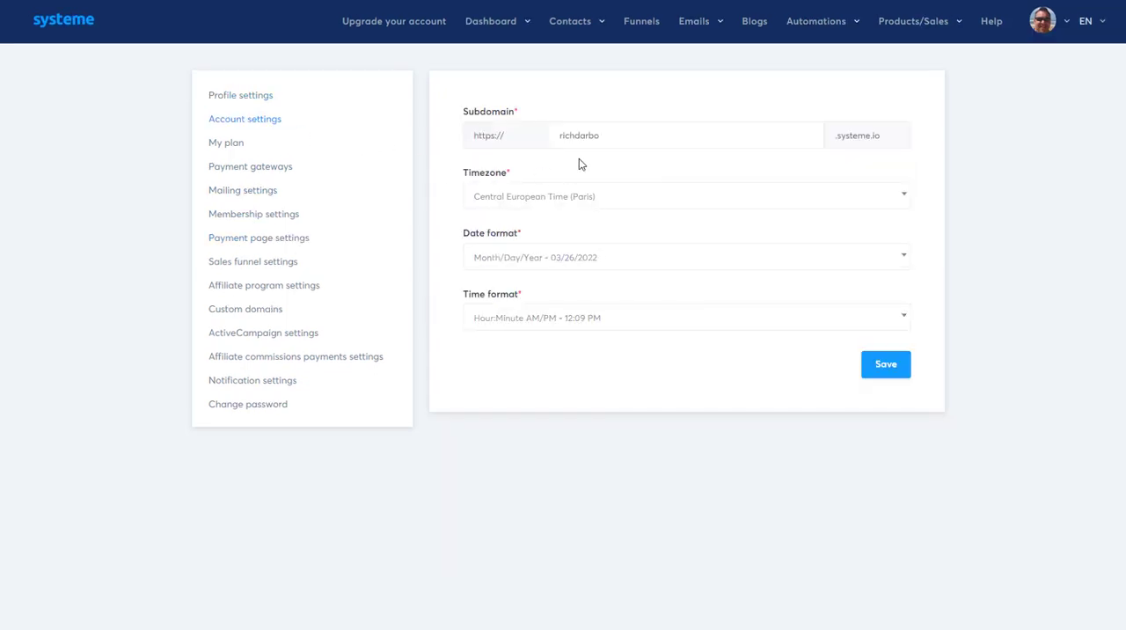
Step: Examine the mailing settings, including the sender details, test email options, email footer and unsubscribe text
{"action": "left_click", "coordinate": [251, 190]}
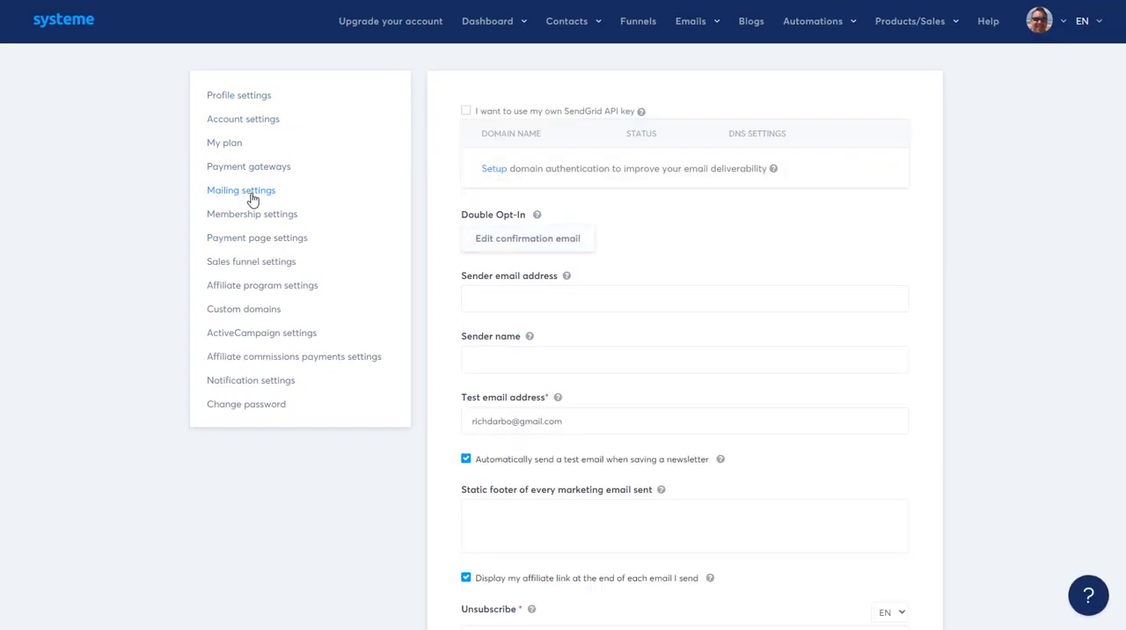
{"action": "scroll", "coordinate": [668, 394], "scroll_direction": "down", "scroll_amount": 2}
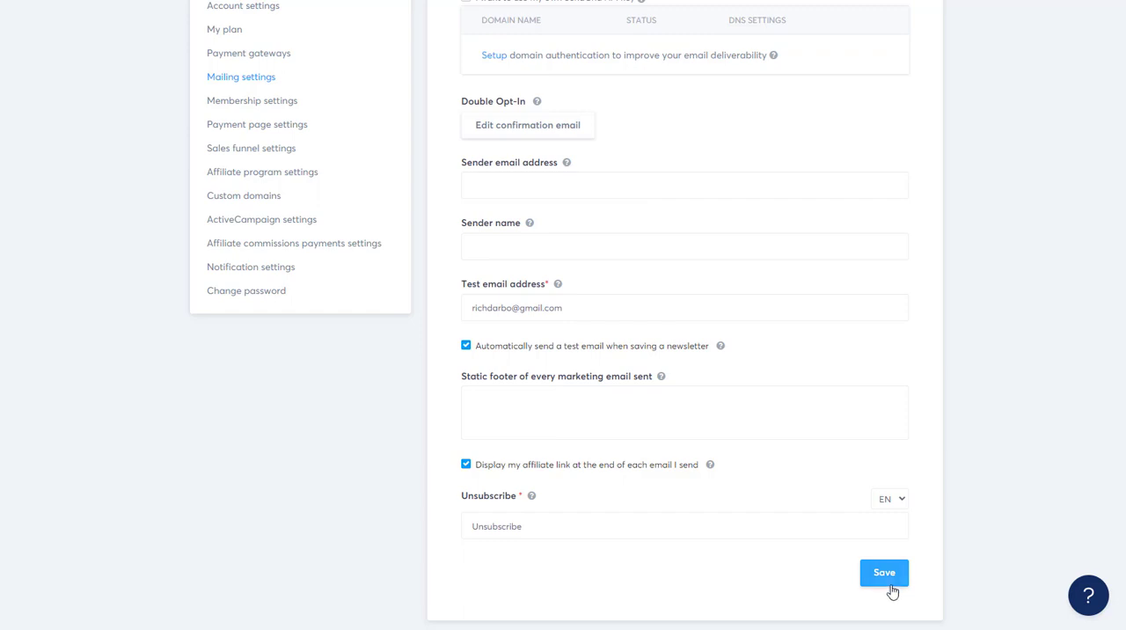
{"action": "scroll", "coordinate": [77, 314], "scroll_direction": "up", "scroll_amount": 2}
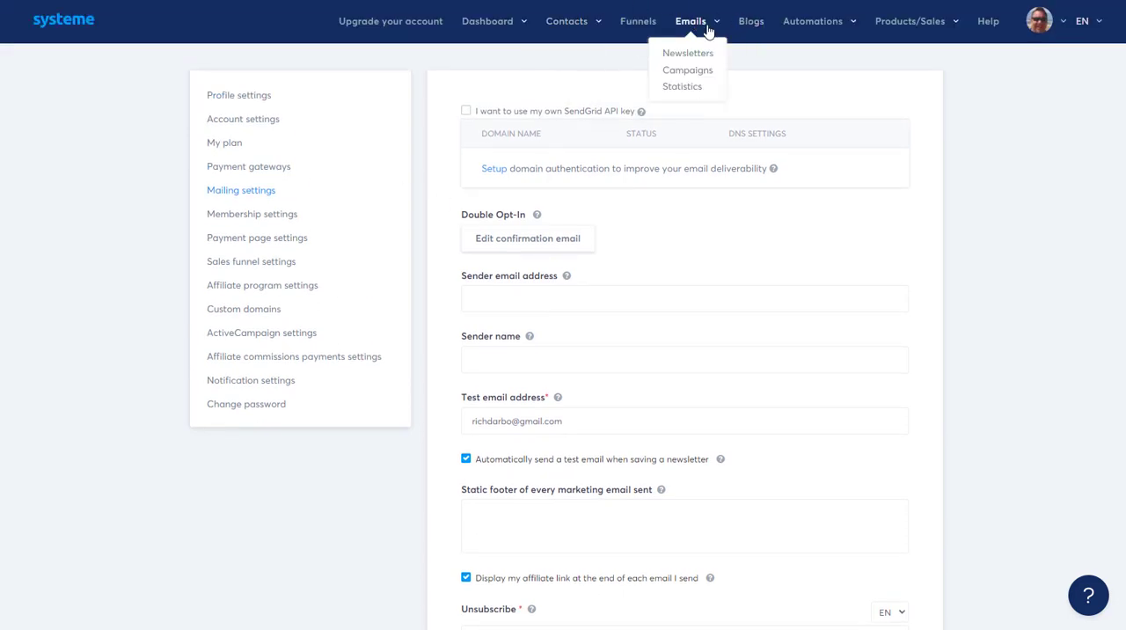
{"action": "scroll", "coordinate": [640, 331], "scroll_direction": "down", "scroll_amount": 2}
{"action": "scroll", "coordinate": [595, 342], "scroll_direction": "up", "scroll_amount": 2}
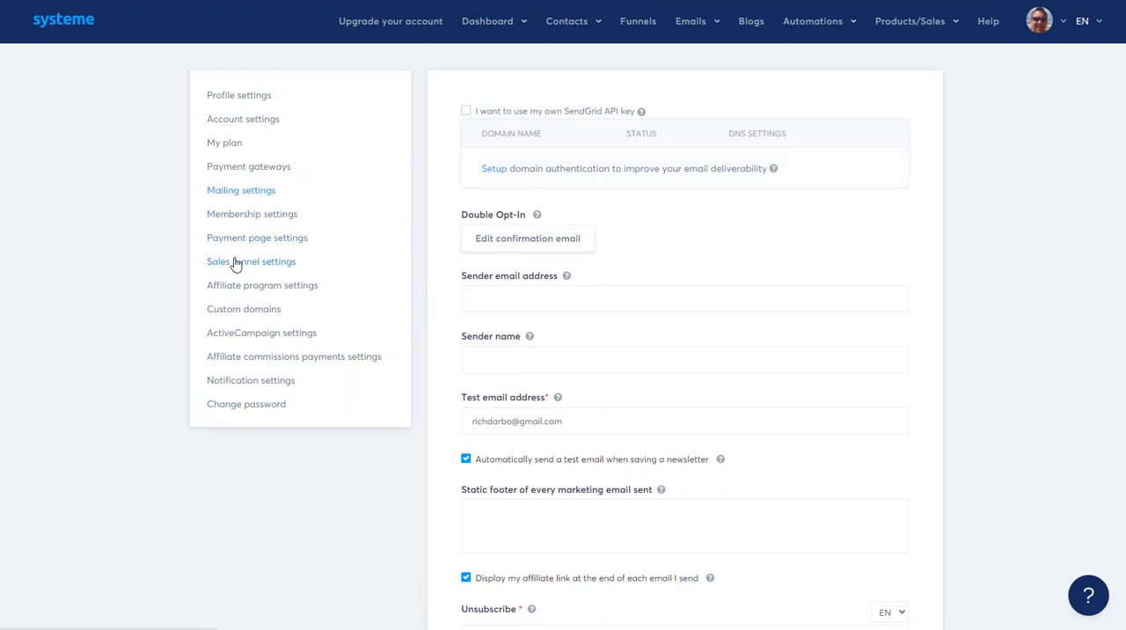
{"action": "left_click", "coordinate": [254, 315]}
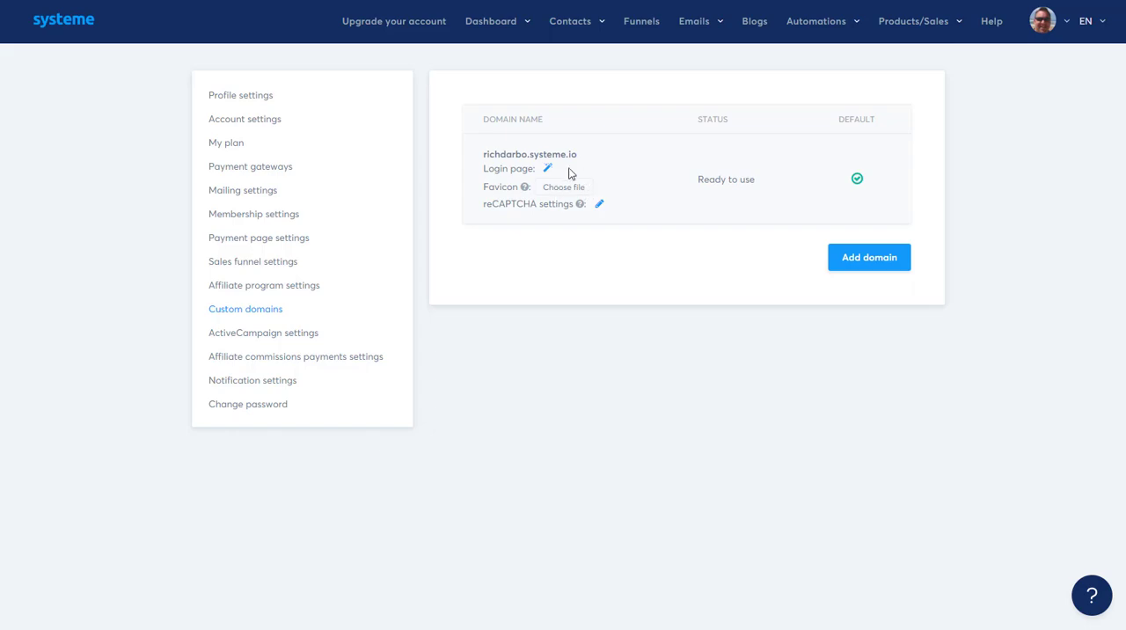
{"action": "left_click", "coordinate": [906, 256]}
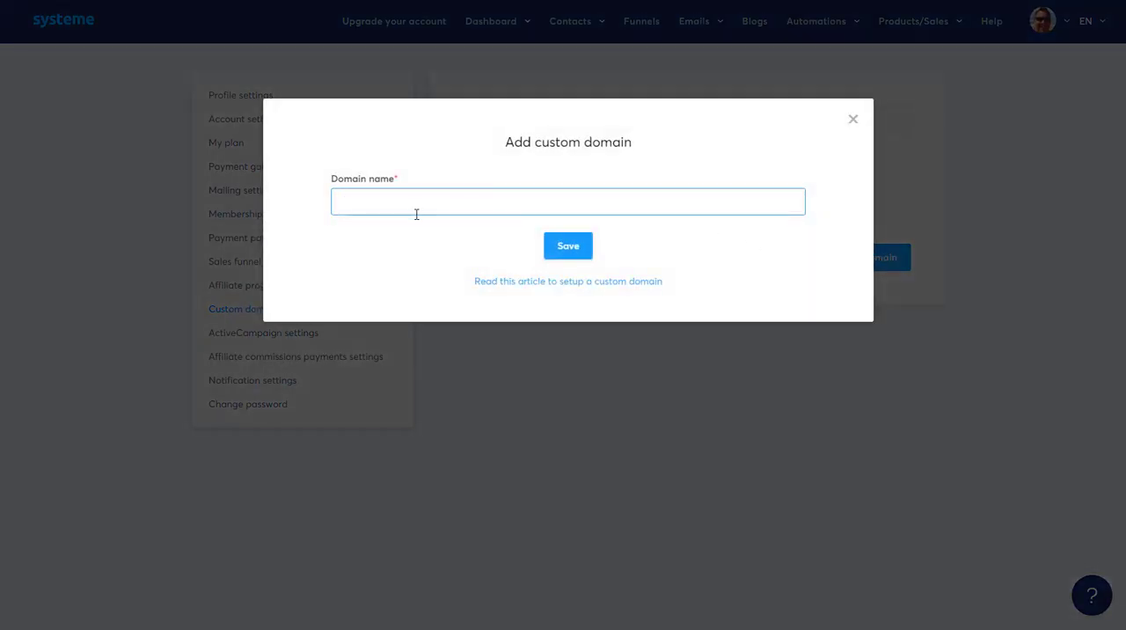
{"action": "left_click", "coordinate": [567, 258]}
{"action": "type", "text": "YJKYKYKJ"}
{"action": "key", "text": "Return"}
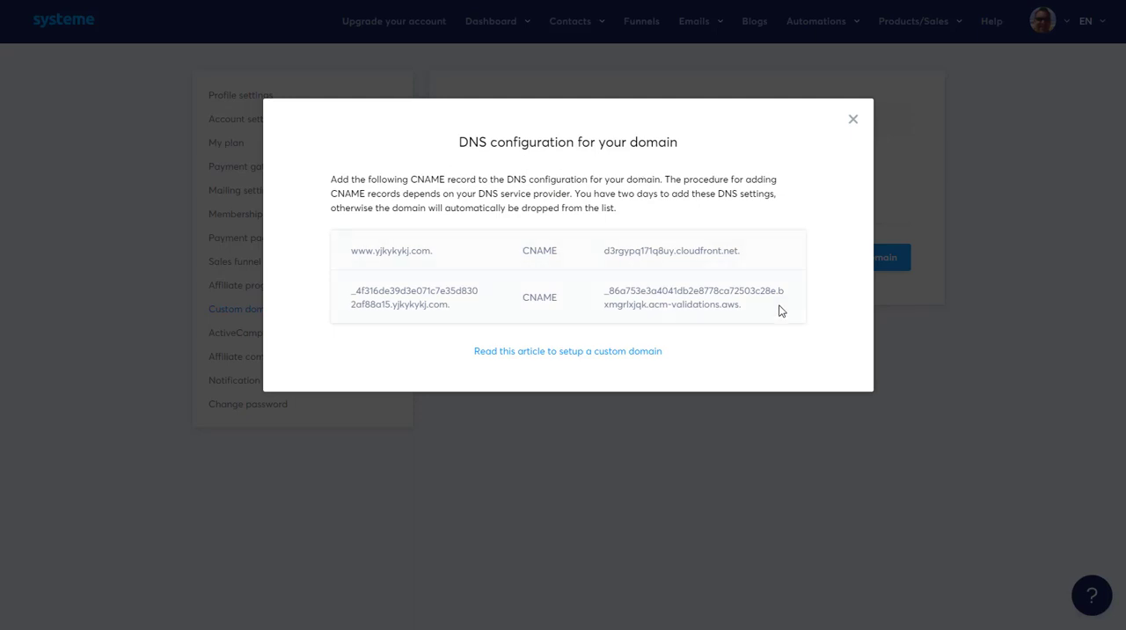
{"action": "left_click", "coordinate": [604, 352]}
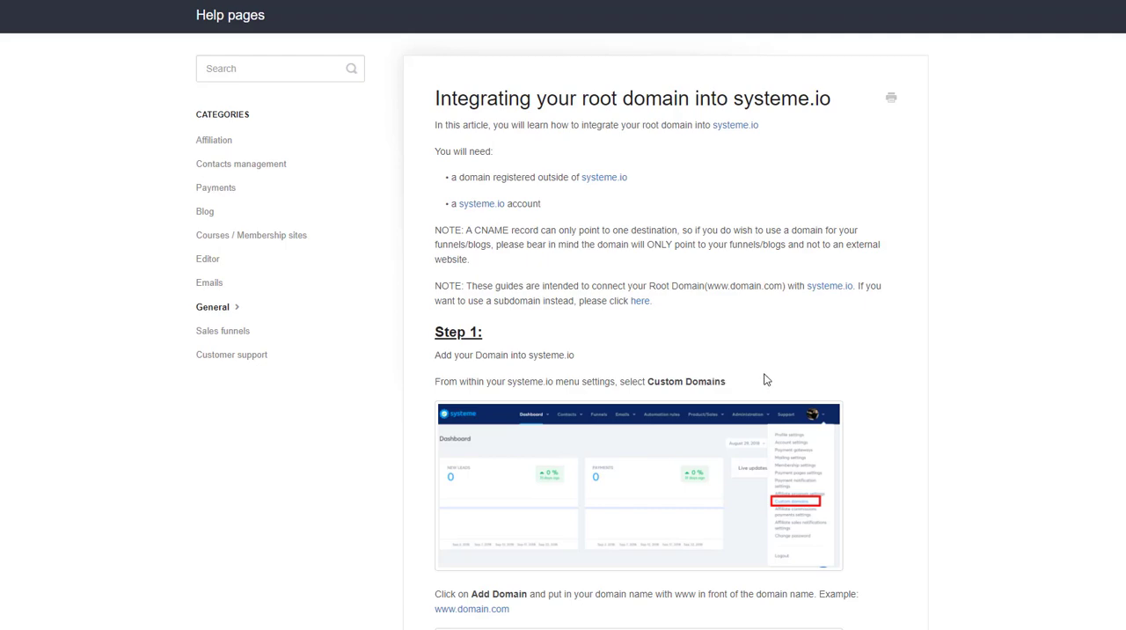
Step: Read the article on integrating a root domain, including the Namecheap example, and close the DNS configuration dialog in systeme.io
{"action": "scroll", "coordinate": [628, 163], "scroll_direction": "down", "scroll_amount": 15}
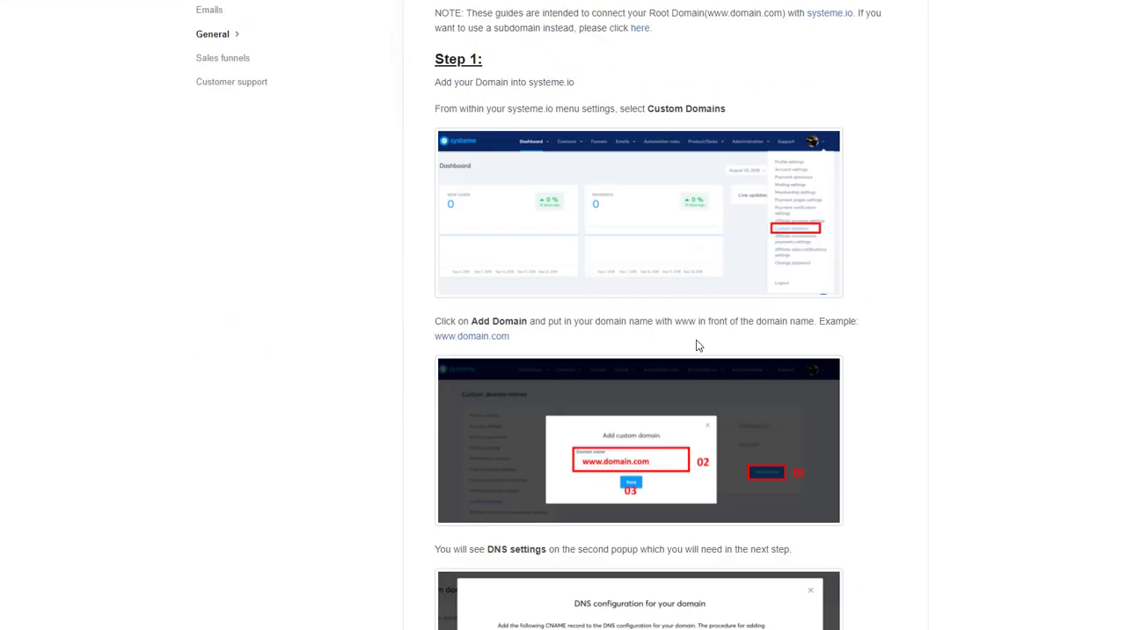
{"action": "scroll", "coordinate": [717, 406], "scroll_direction": "down", "scroll_amount": 5}
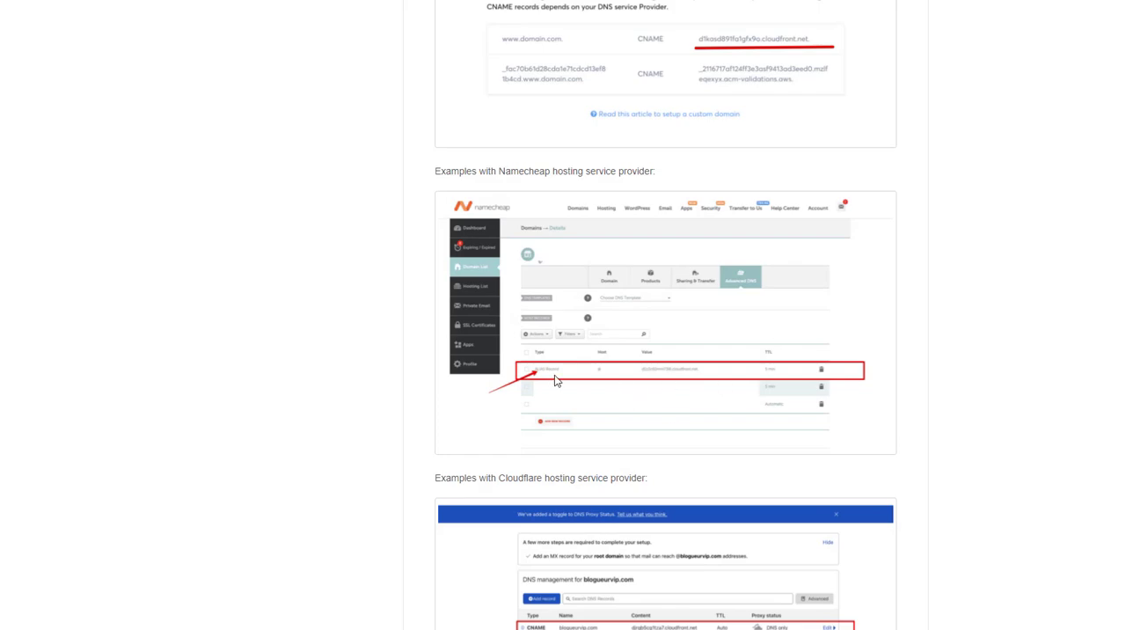
{"action": "scroll", "coordinate": [717, 356], "scroll_direction": "up", "scroll_amount": 15}
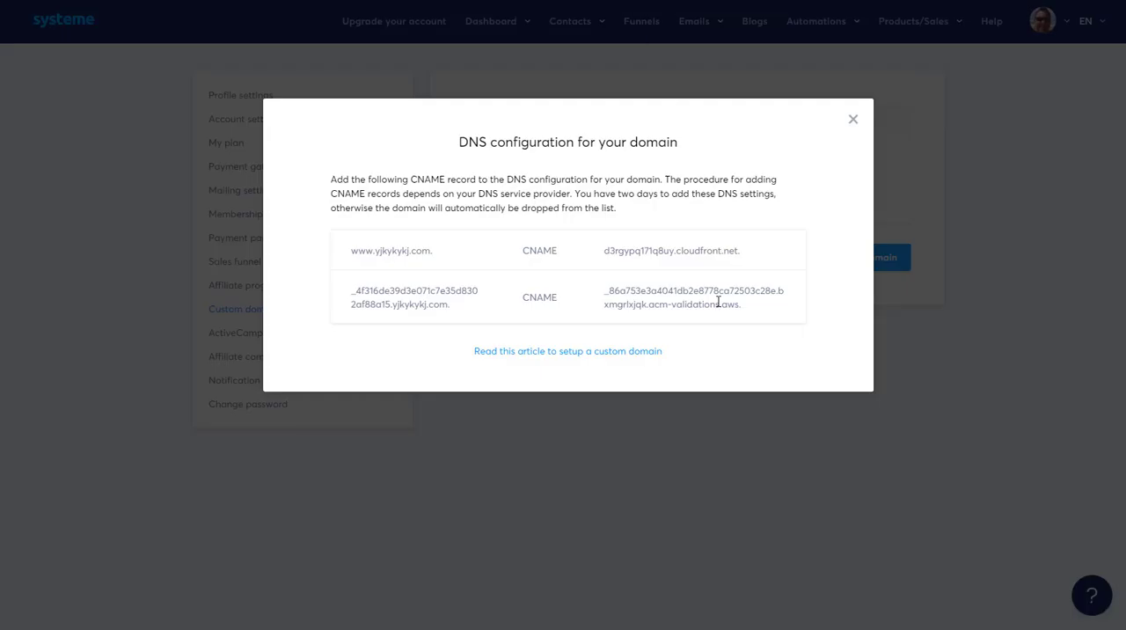
{"action": "left_click", "coordinate": [852, 120]}
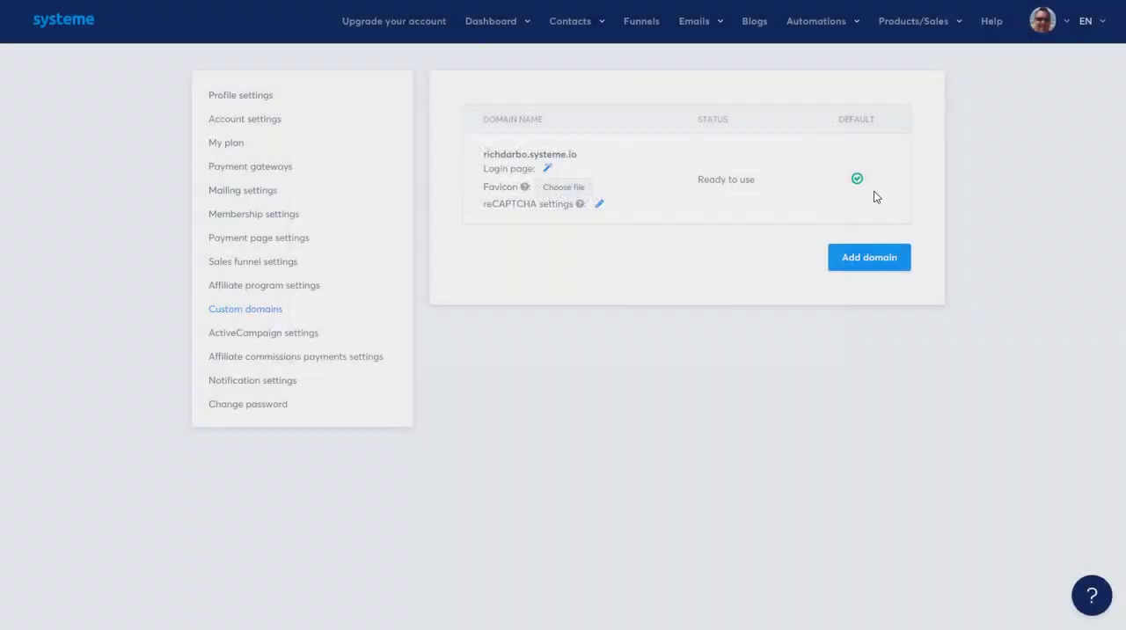
Step: Open the systeme.io pricing page and examine the plan comparison table from contacts through the kickstart coaching session
{"action": "mouse_move", "coordinate": [490, 24]}
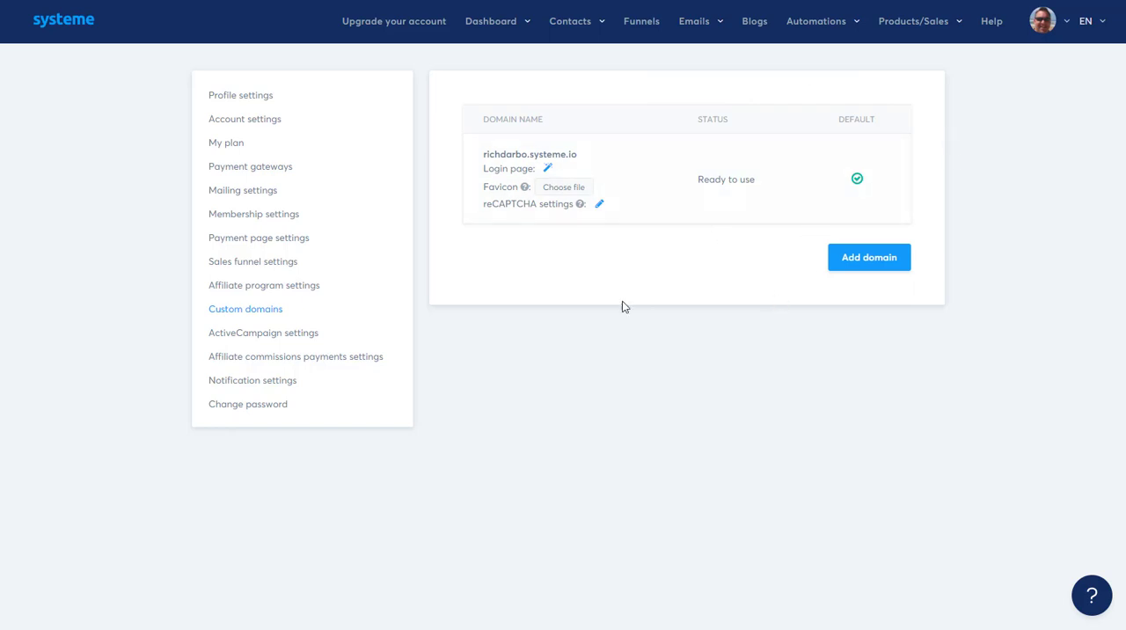
{"action": "left_click", "coordinate": [272, 98]}
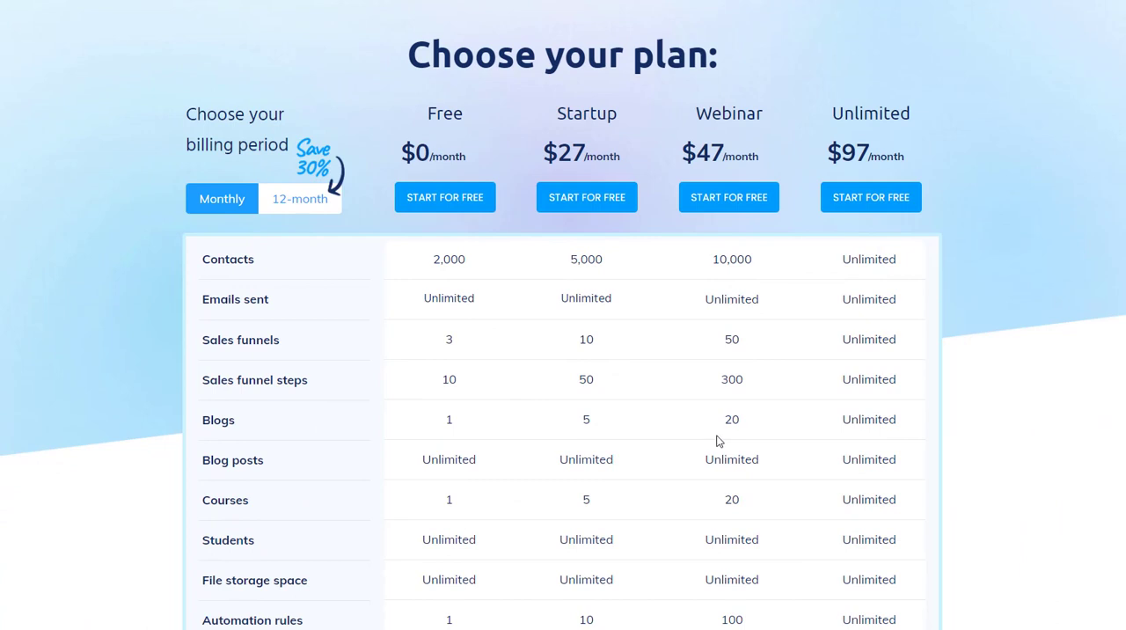
{"action": "scroll", "coordinate": [714, 440], "scroll_direction": "down", "scroll_amount": 1}
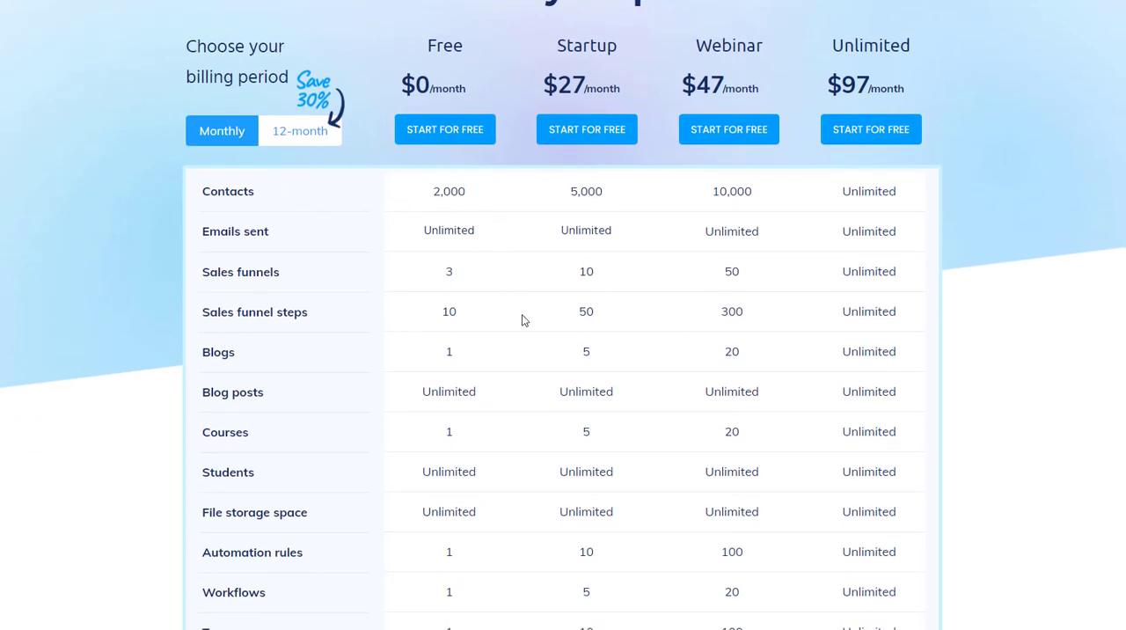
{"action": "scroll", "coordinate": [323, 231], "scroll_direction": "down", "scroll_amount": 1}
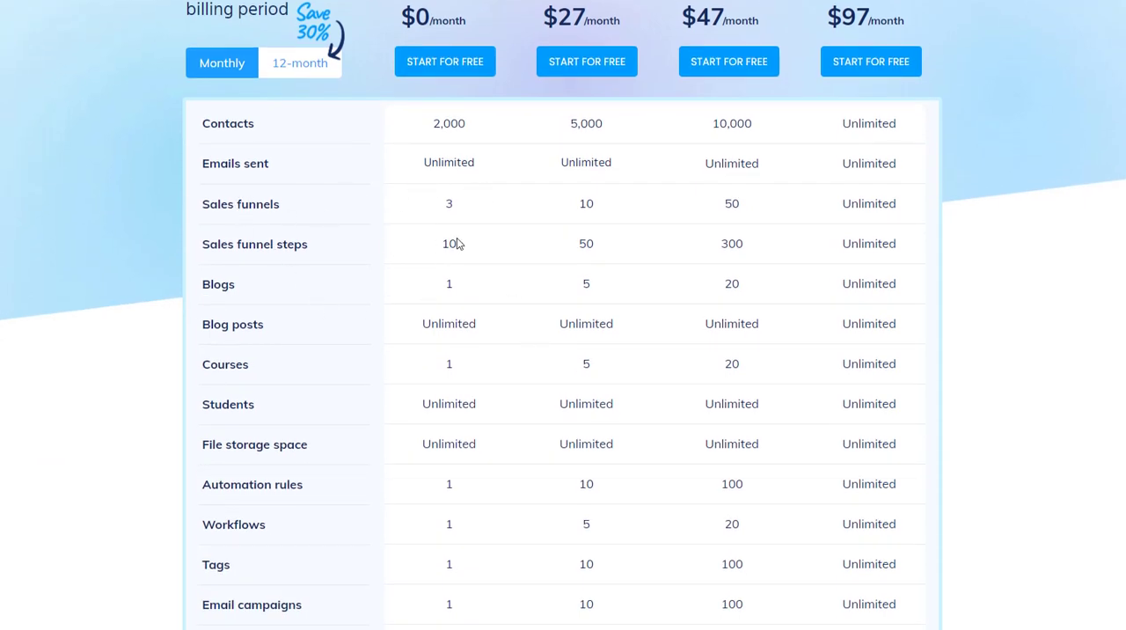
{"action": "scroll", "coordinate": [543, 359], "scroll_direction": "down", "scroll_amount": 1}
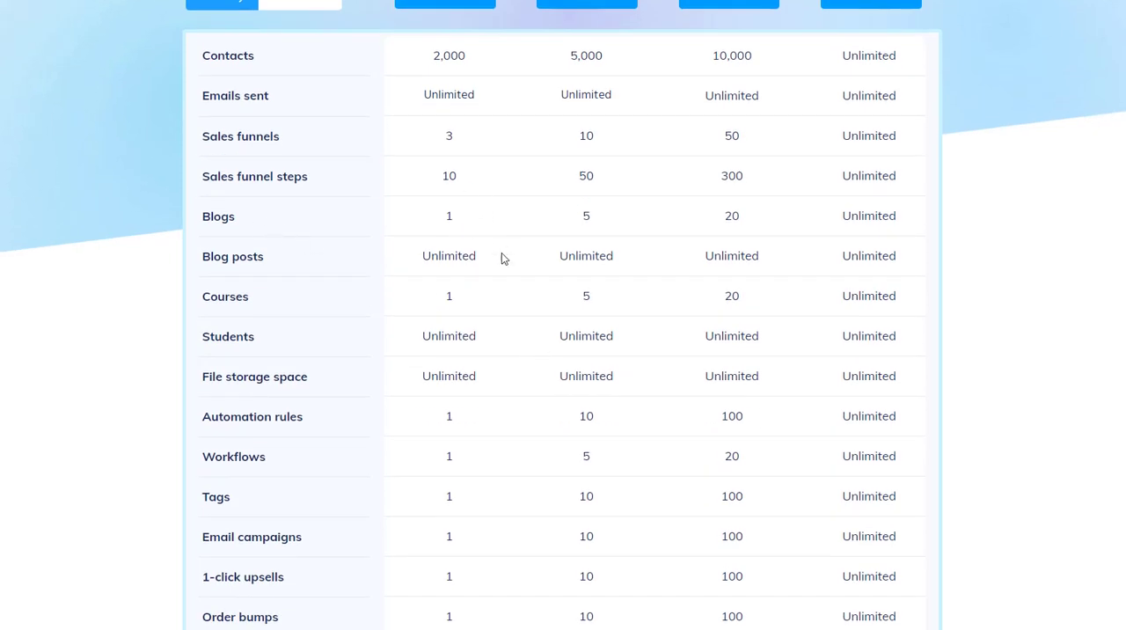
{"action": "scroll", "coordinate": [493, 305], "scroll_direction": "down", "scroll_amount": 1}
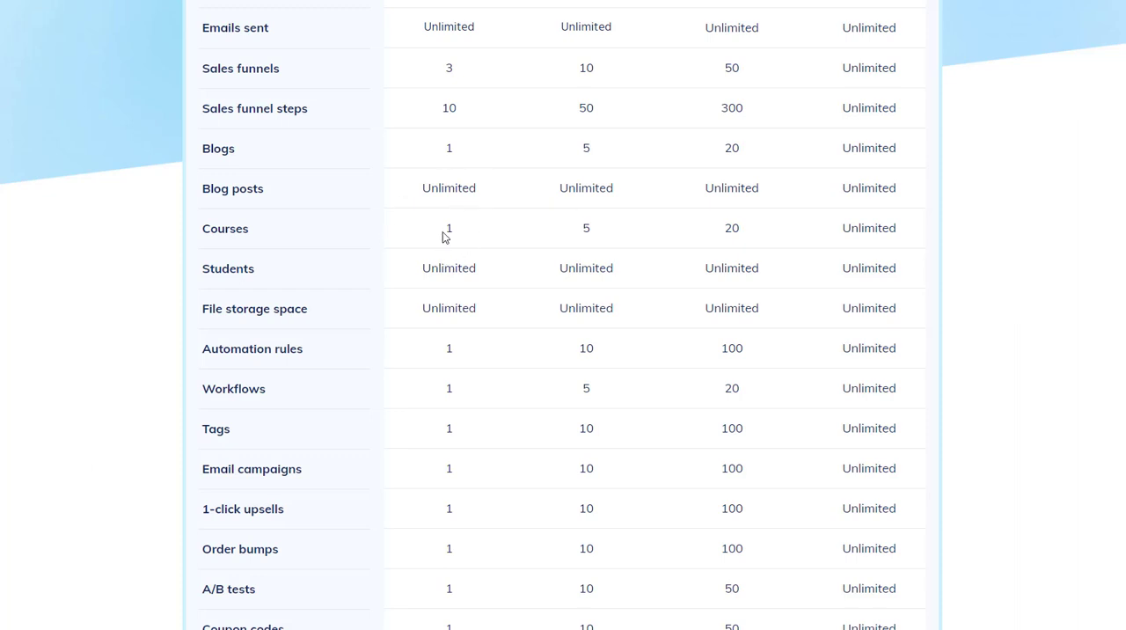
{"action": "scroll", "coordinate": [531, 376], "scroll_direction": "down", "scroll_amount": 3}
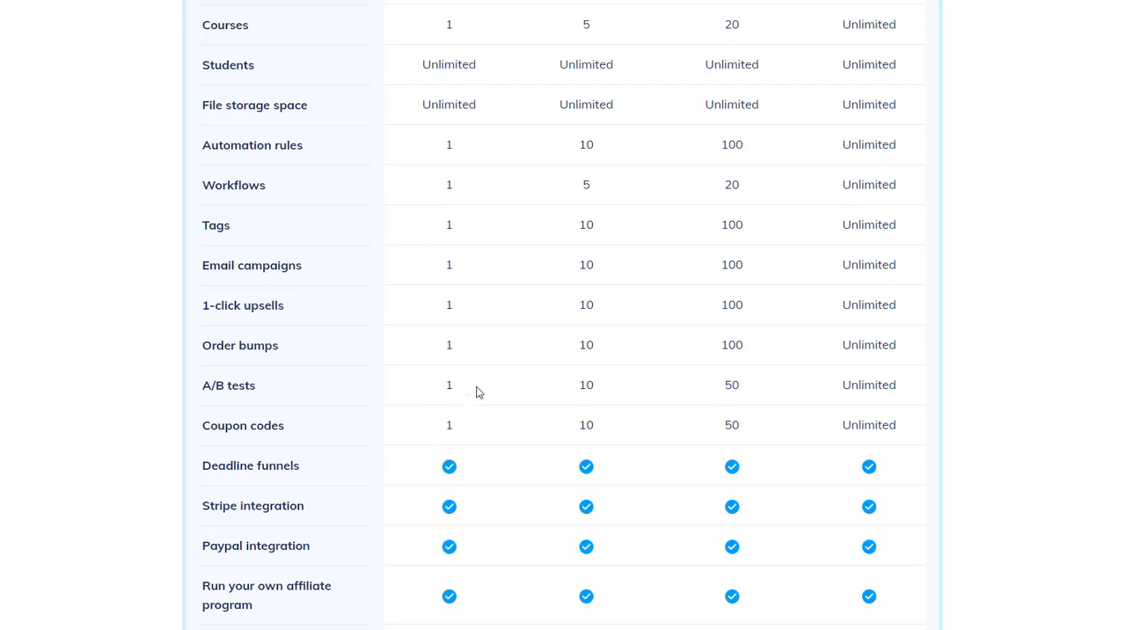
{"action": "scroll", "coordinate": [516, 424], "scroll_direction": "down", "scroll_amount": 4}
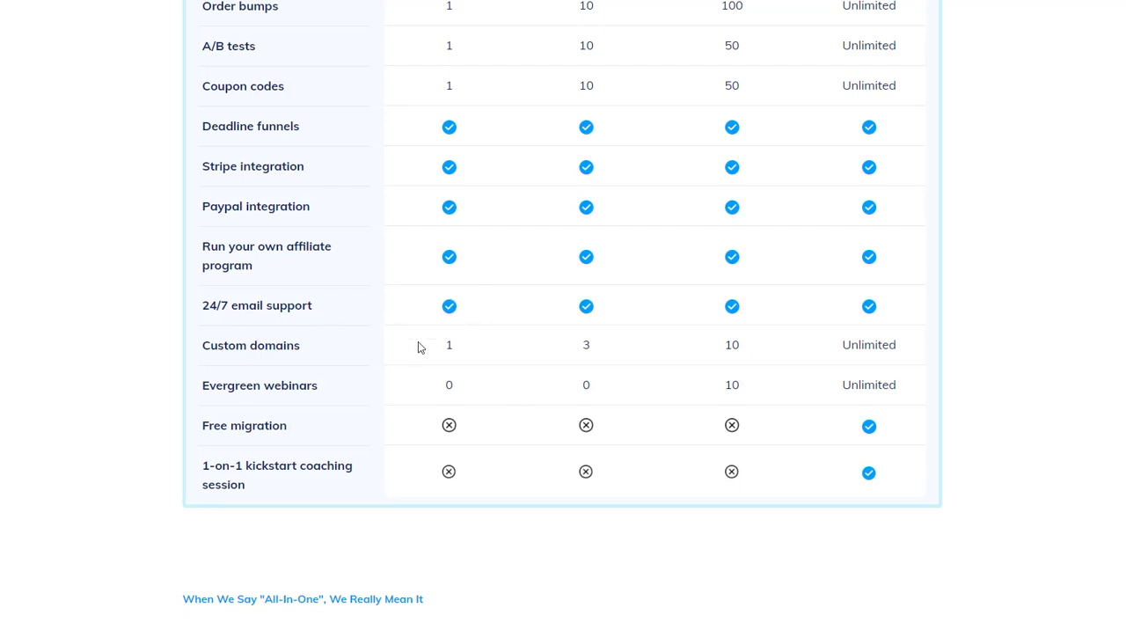
Step: Check the plan prices for 12-month billing and return the billing period to Monthly
{"action": "scroll", "coordinate": [591, 426], "scroll_direction": "up", "scroll_amount": 10}
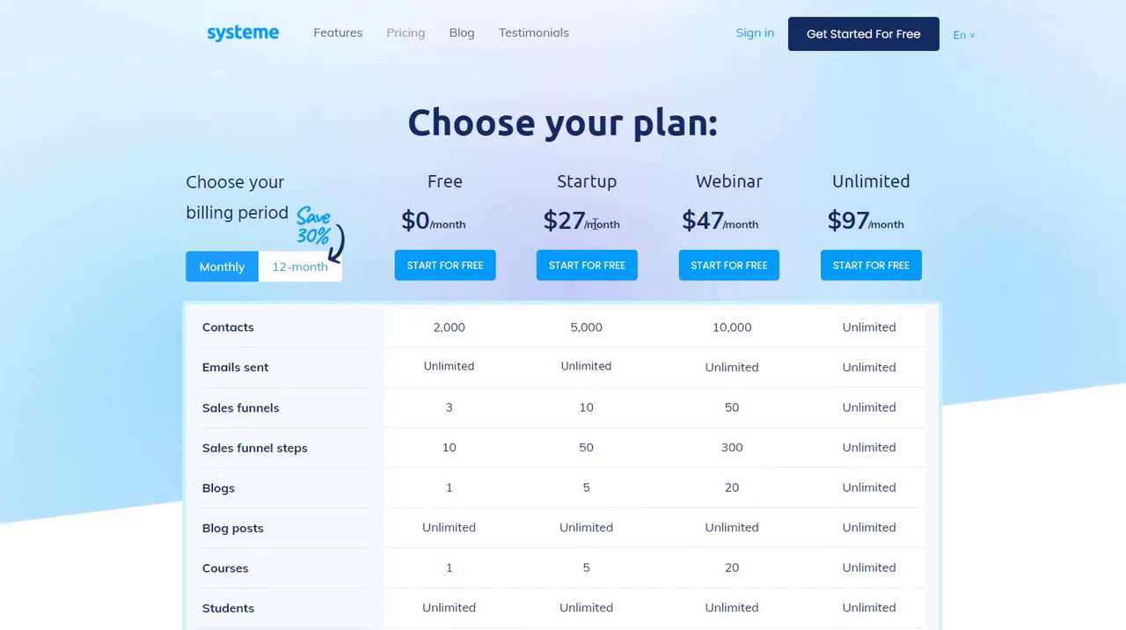
{"action": "left_click", "coordinate": [310, 274]}
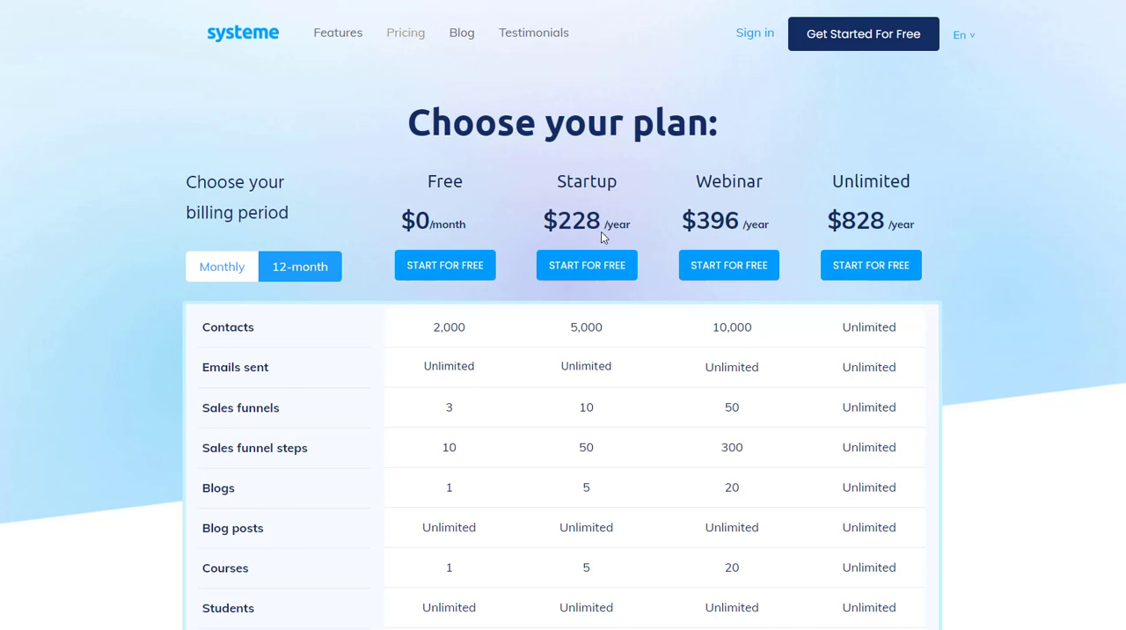
{"action": "left_click", "coordinate": [245, 271]}
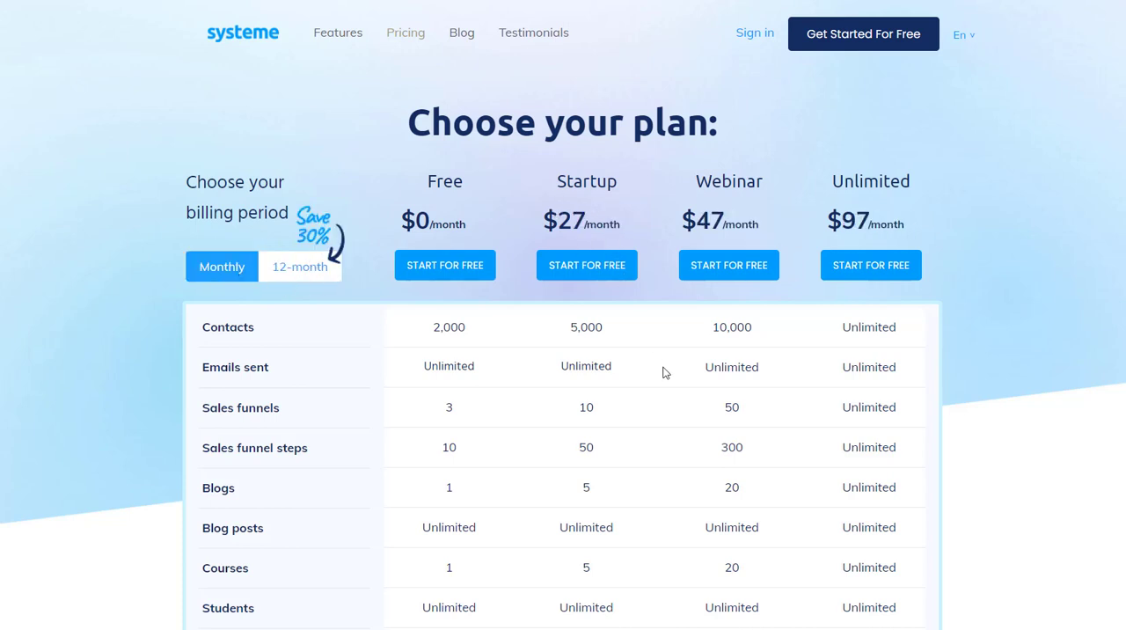
Step: Compare the feature limits and monthly prices of the Free, Startup, Webinar and Unlimited plans
{"action": "scroll", "coordinate": [640, 328], "scroll_direction": "down", "scroll_amount": 7}
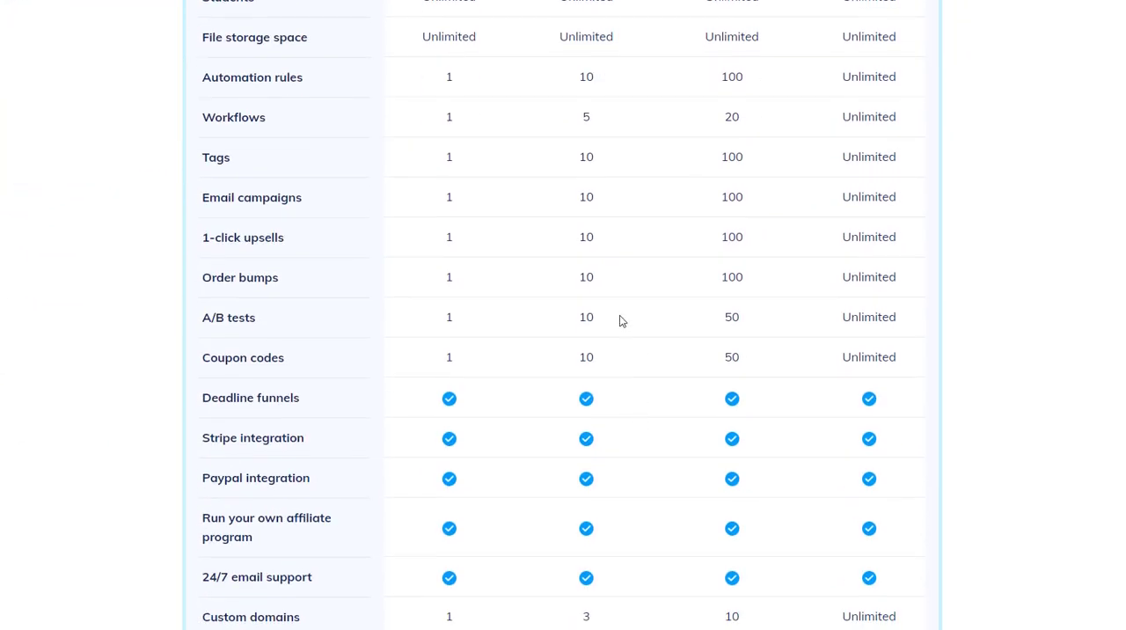
{"action": "scroll", "coordinate": [603, 254], "scroll_direction": "up", "scroll_amount": 5}
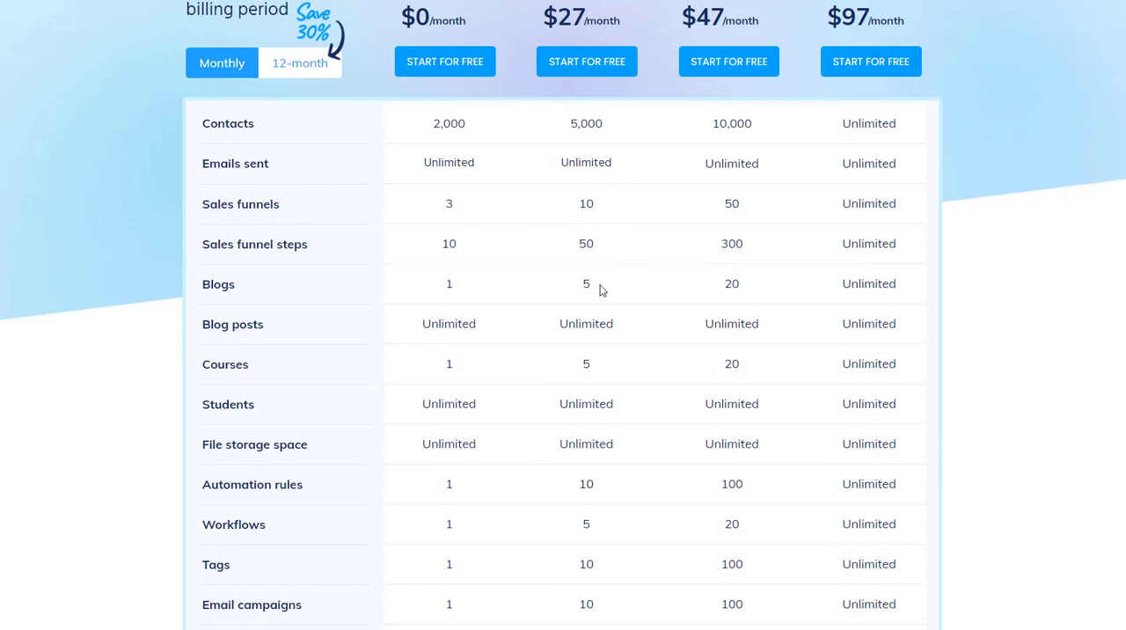
{"action": "scroll", "coordinate": [642, 378], "scroll_direction": "down", "scroll_amount": 1}
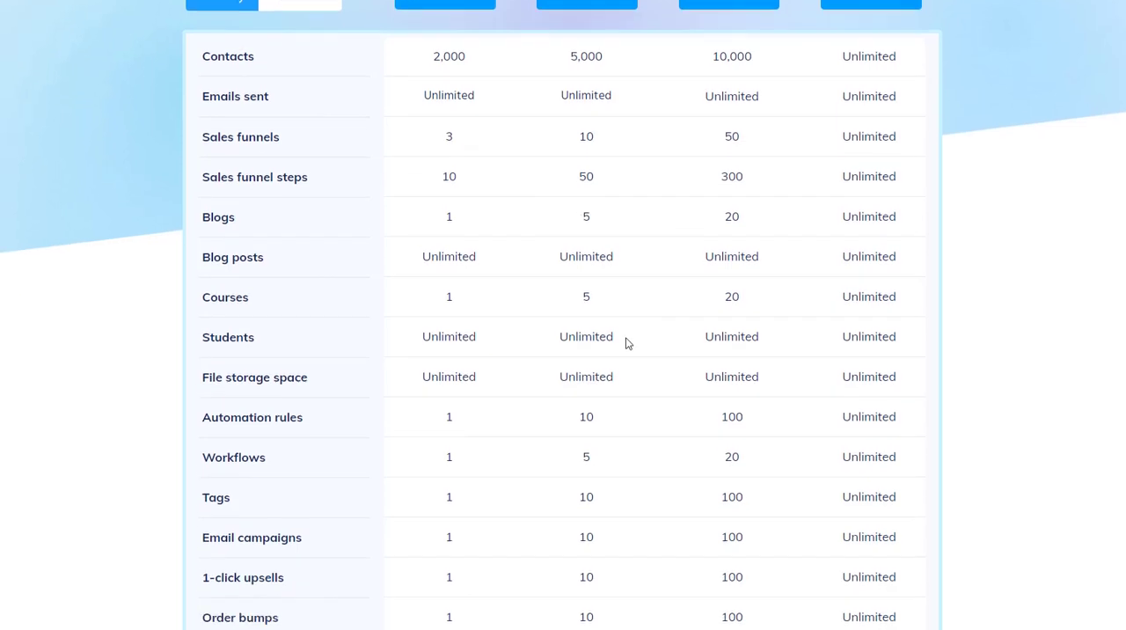
{"action": "scroll", "coordinate": [674, 364], "scroll_direction": "up", "scroll_amount": 3}
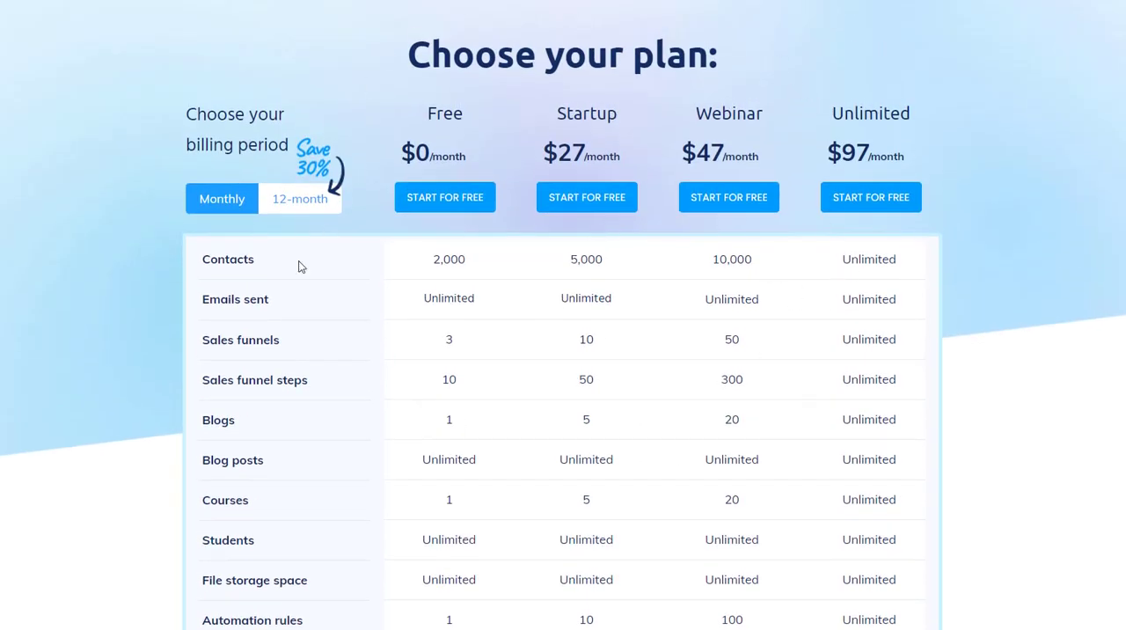
{"action": "scroll", "coordinate": [782, 417], "scroll_direction": "down", "scroll_amount": 1}
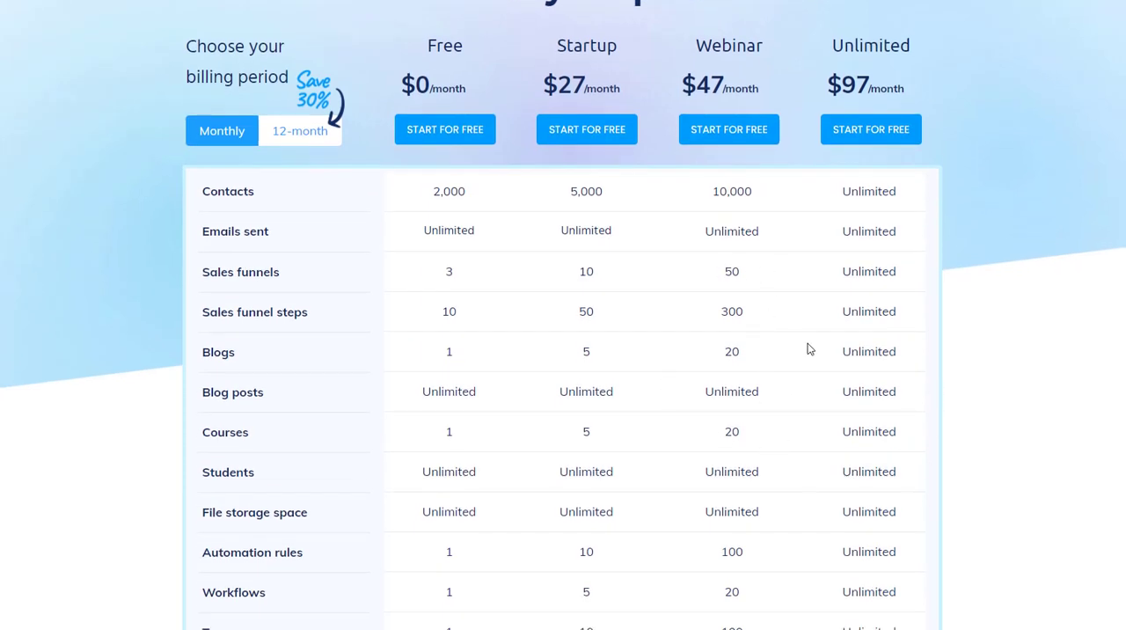
{"action": "scroll", "coordinate": [489, 211], "scroll_direction": "up", "scroll_amount": 2}
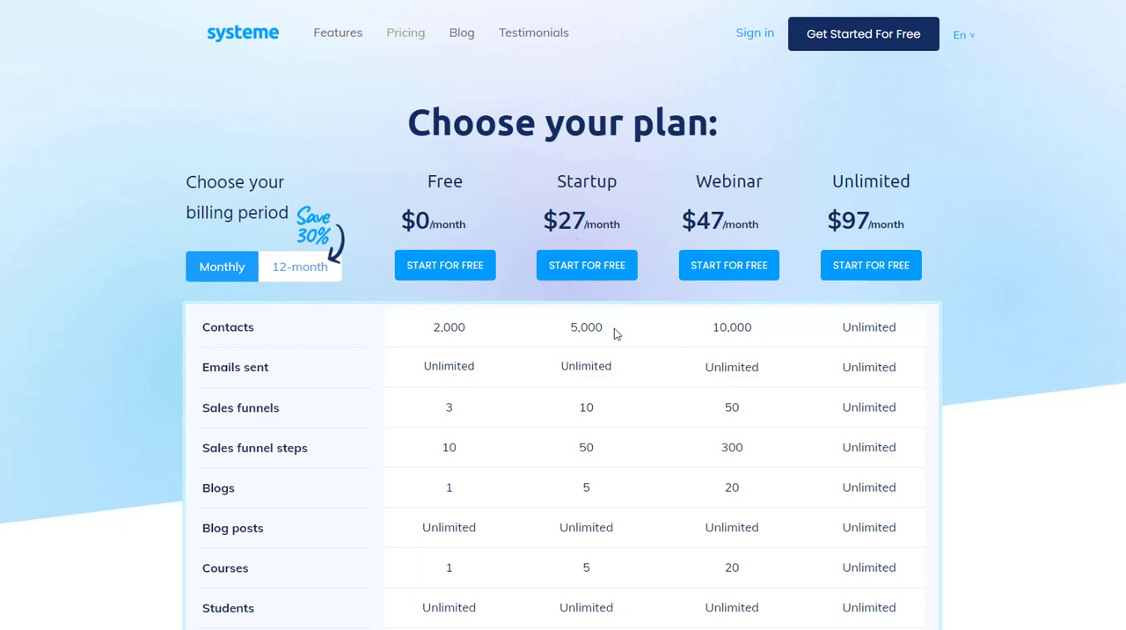
{"action": "scroll", "coordinate": [612, 485], "scroll_direction": "down", "scroll_amount": 4}
{"action": "scroll", "coordinate": [618, 510], "scroll_direction": "up", "scroll_amount": 3}
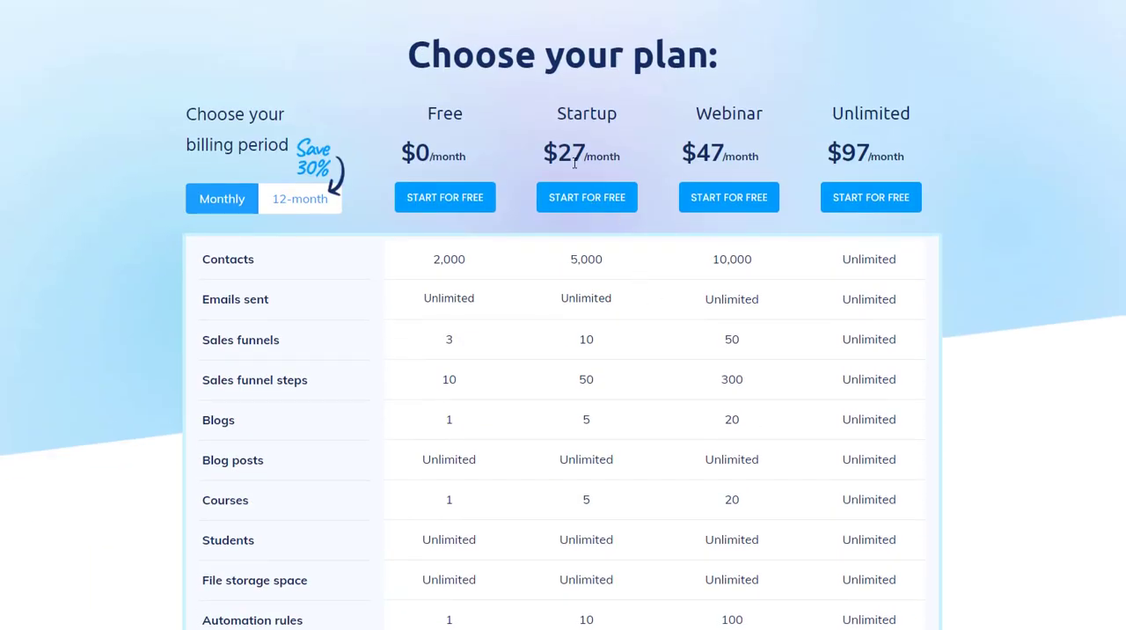
{"action": "scroll", "coordinate": [619, 427], "scroll_direction": "up", "scroll_amount": 2}
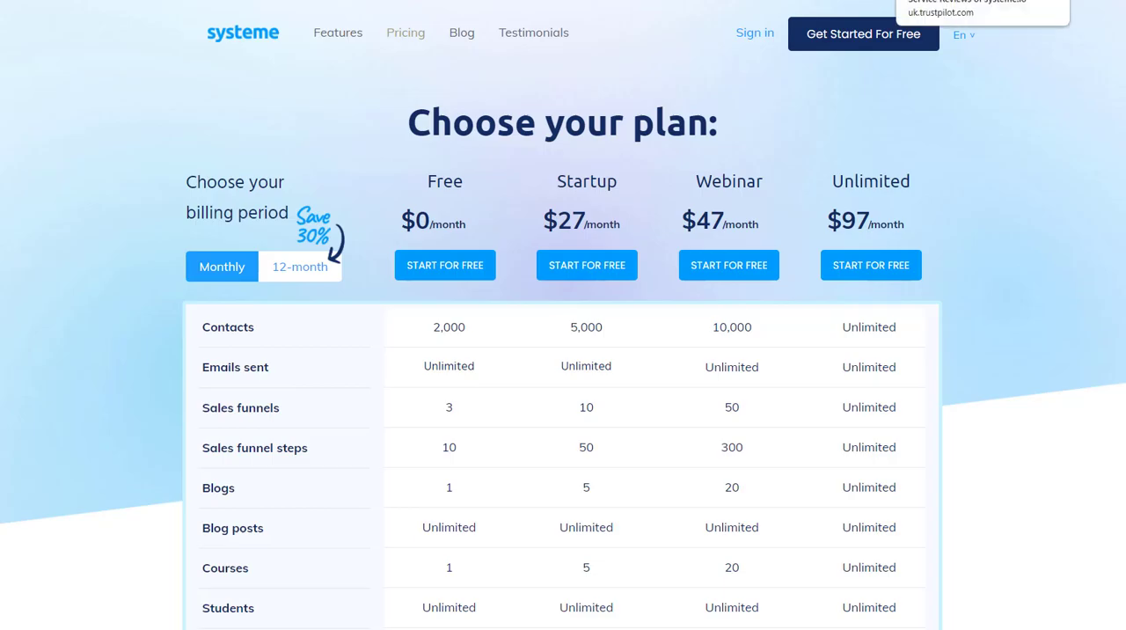
Step: Switch to the Trustpilot page for Systeme.io and review its overall rating, rating breakdown and company information
{"action": "left_click", "coordinate": [943, 1]}
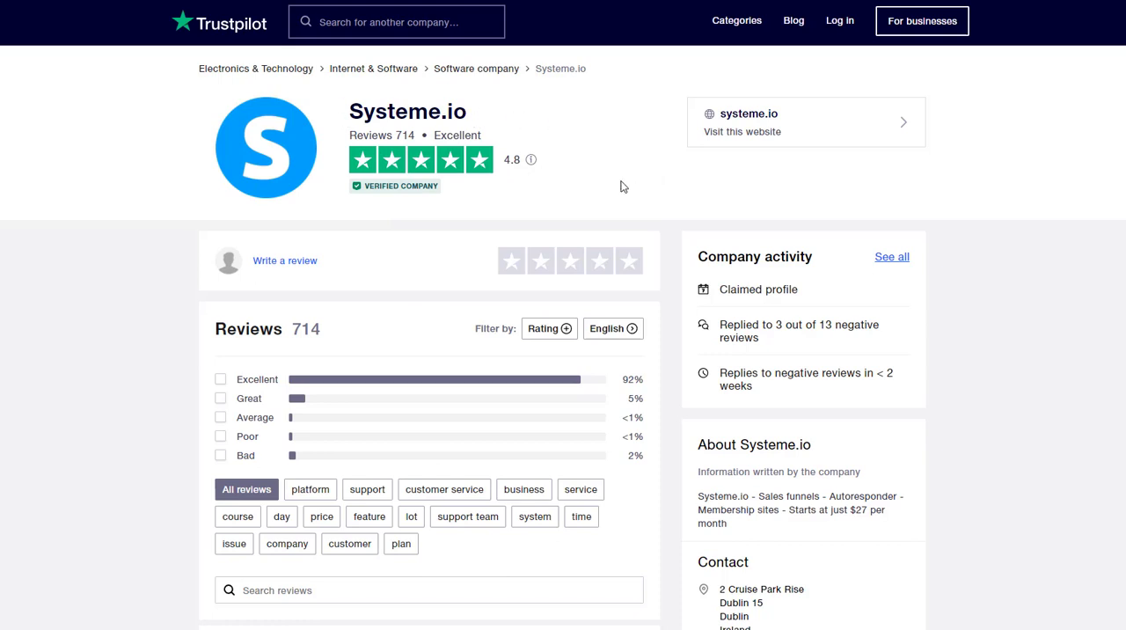
{"action": "scroll", "coordinate": [369, 368], "scroll_direction": "down", "scroll_amount": 3}
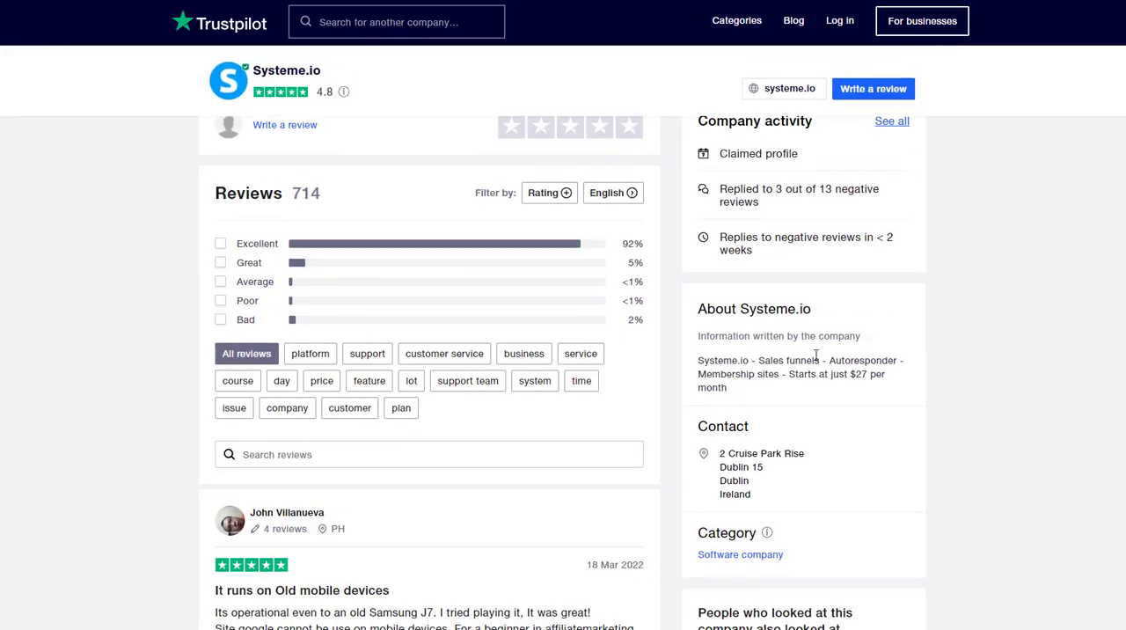
{"action": "scroll", "coordinate": [703, 352], "scroll_direction": "up", "scroll_amount": 3}
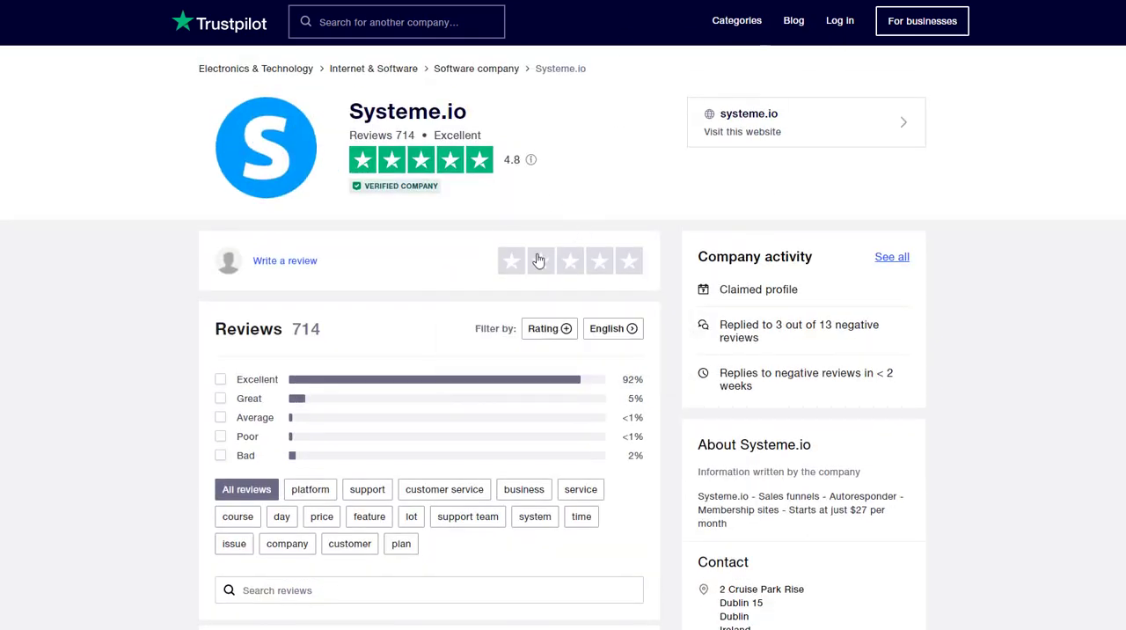